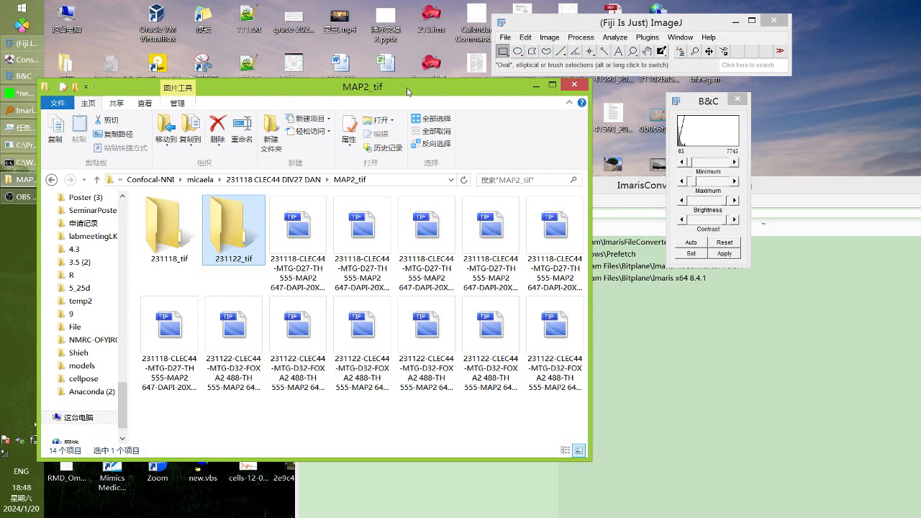
Check the czi folder's raw files, then open the TH_tif folder of the experiment
click(371, 233)
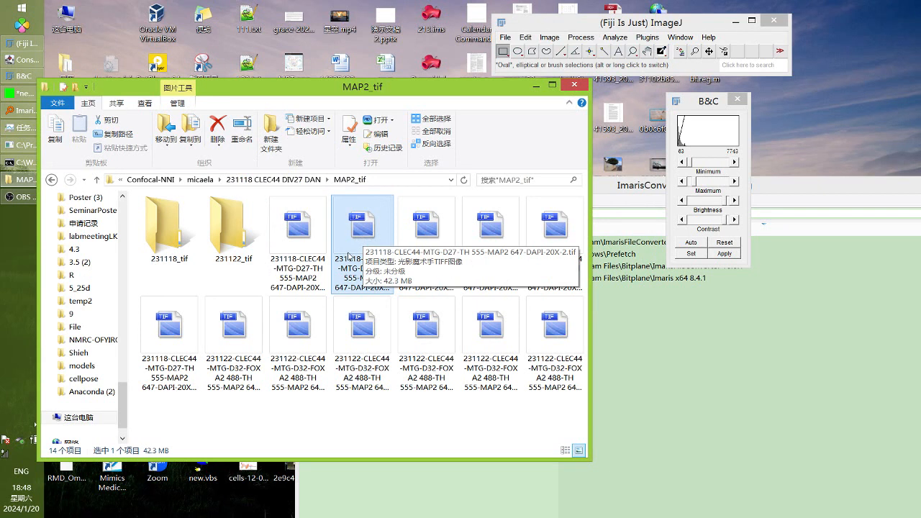
click(303, 181)
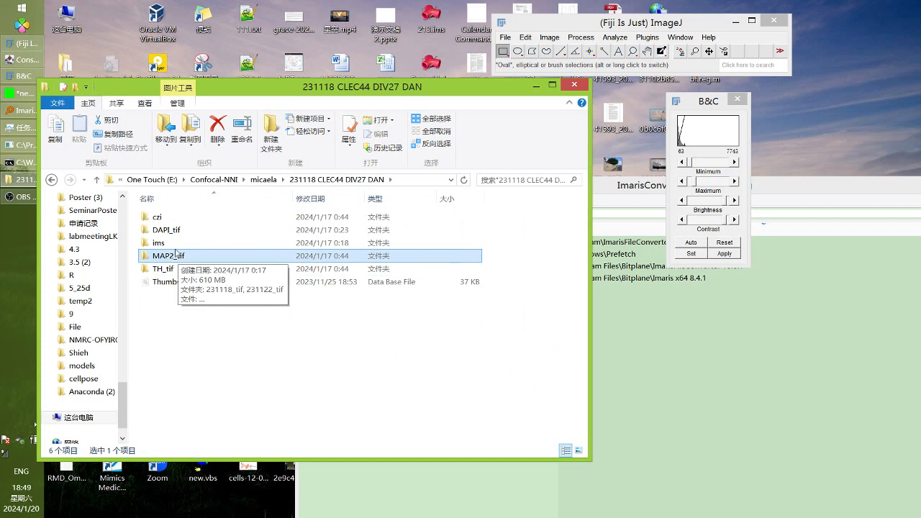
click(167, 221)
double_click(167, 219)
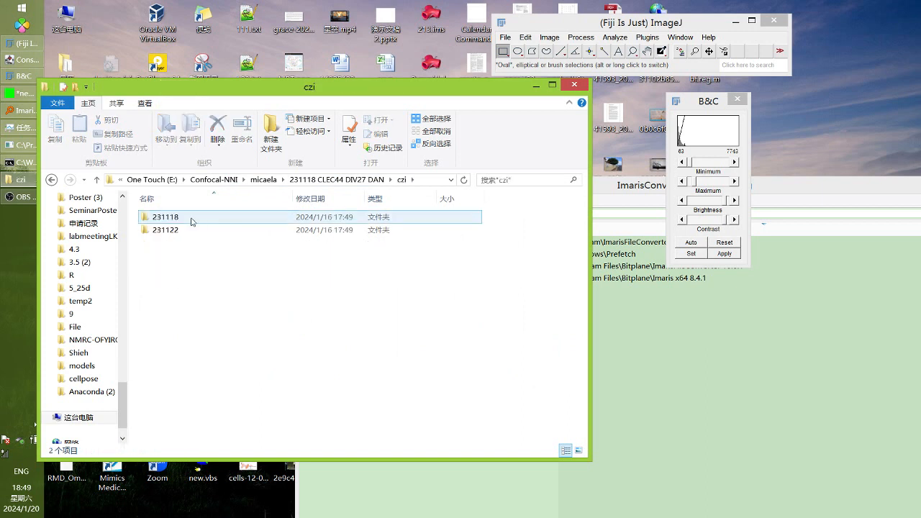
double_click(199, 219)
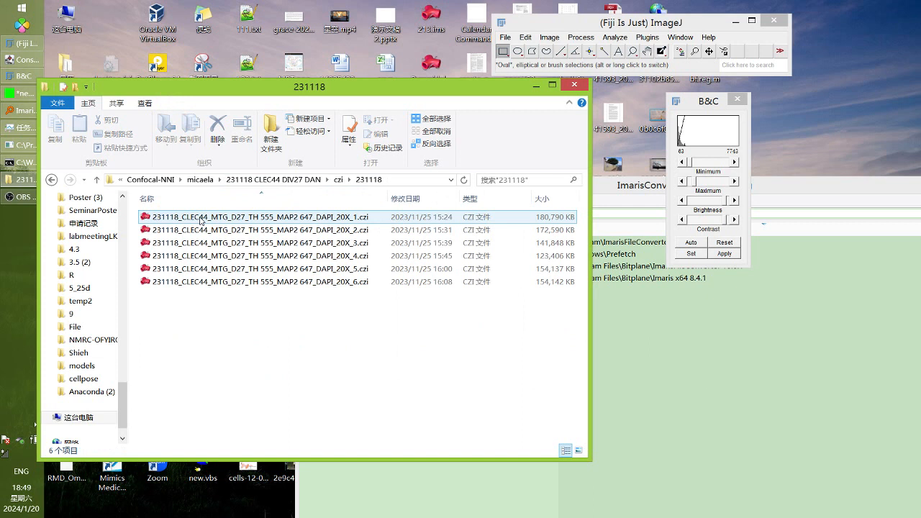
key(BackSpace)
key(BackSpace)
click(181, 231)
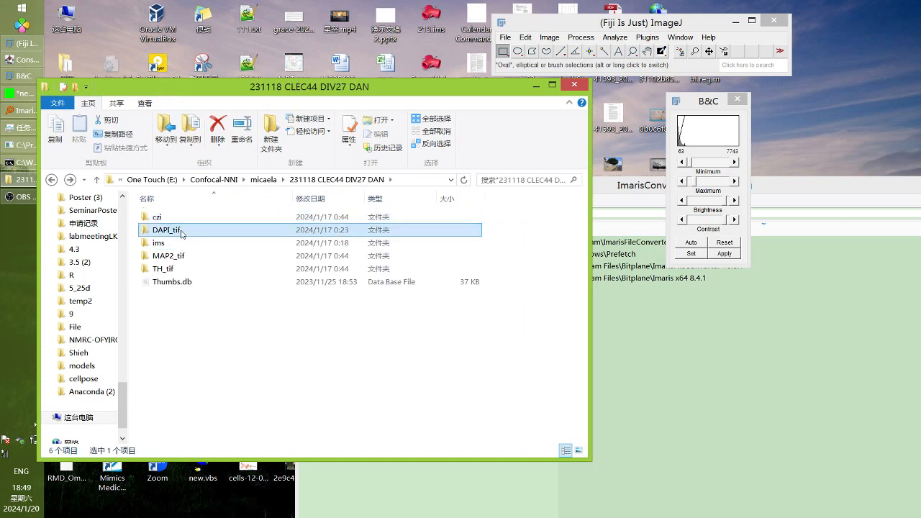
click(177, 256)
click(172, 271)
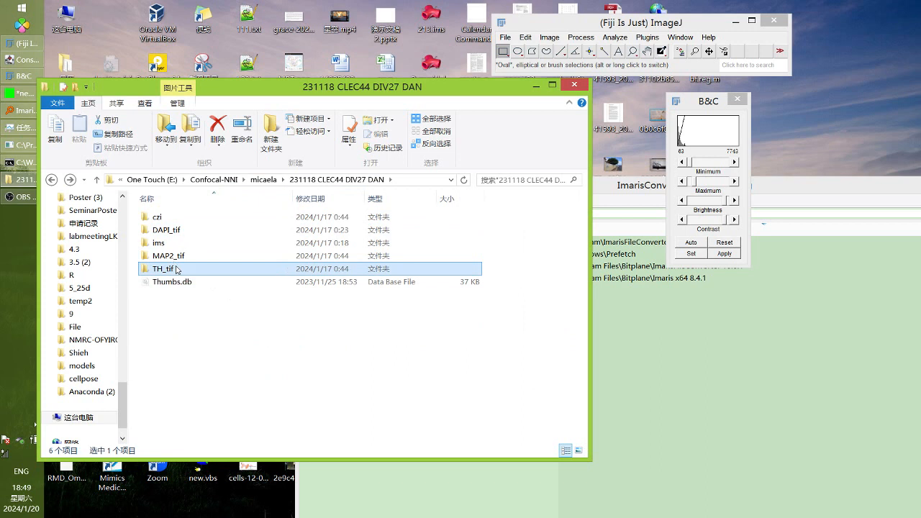
double_click(197, 269)
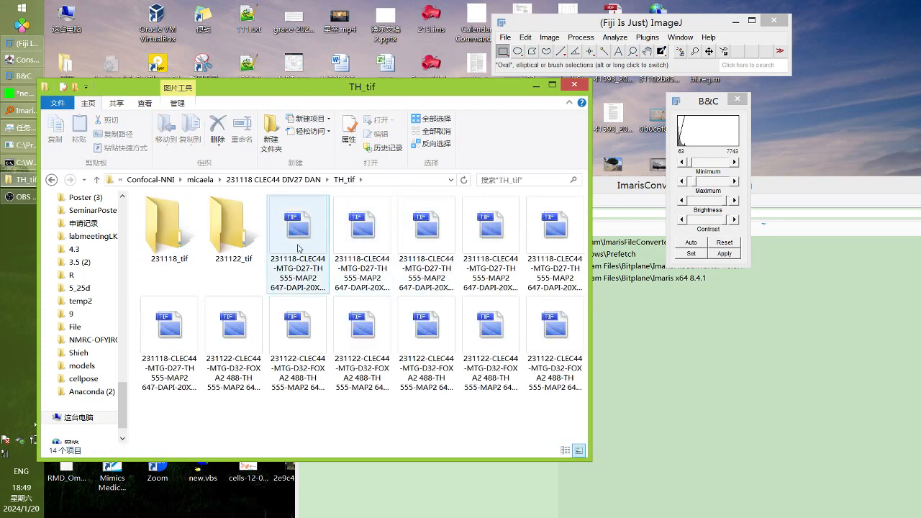
Select three TIF stacks: two 231118 stacks and one 231122 stack
click(369, 244)
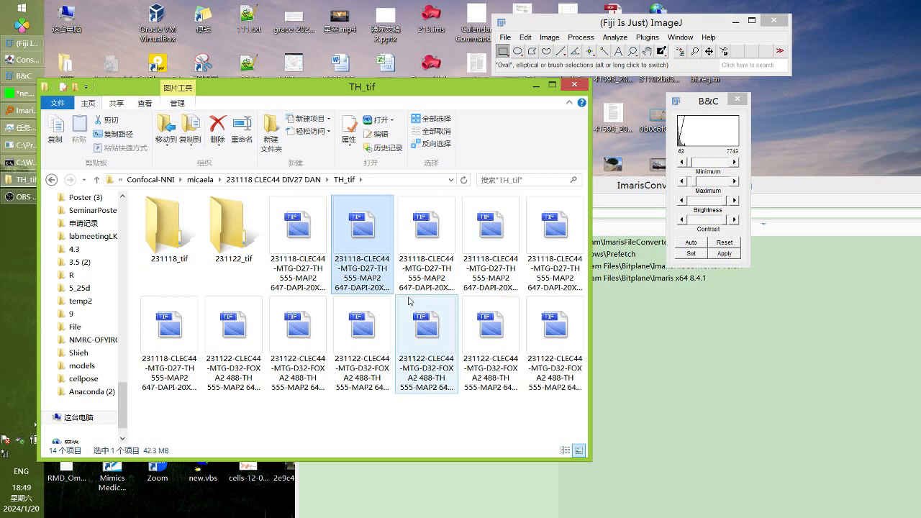
ctrl+click(500, 236)
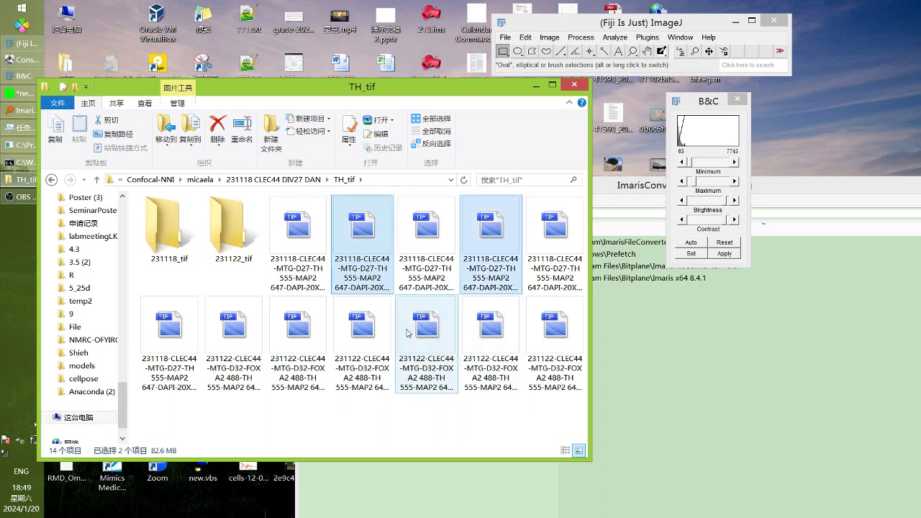
ctrl+click(496, 241)
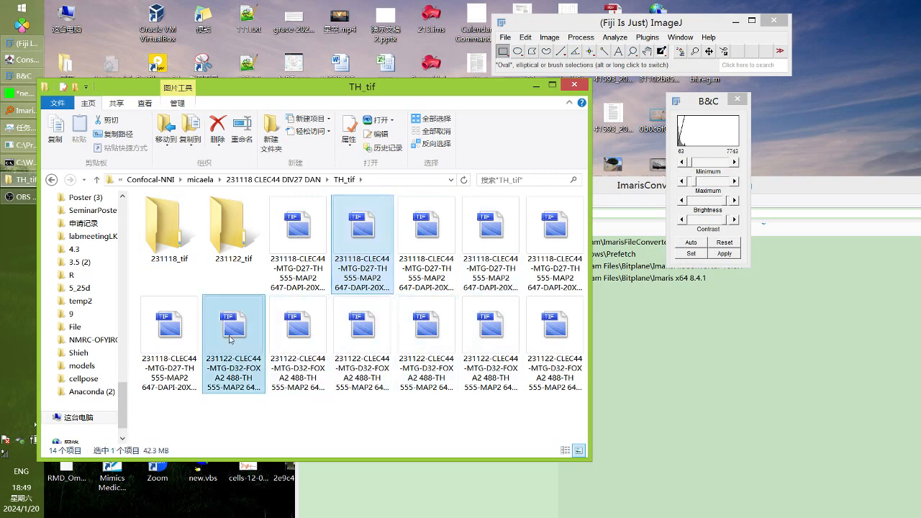
ctrl+click(427, 331)
Open the three TH stacks in Fiji, accepting the Bio-Formats import options for each
drag(426, 333, 572, 57)
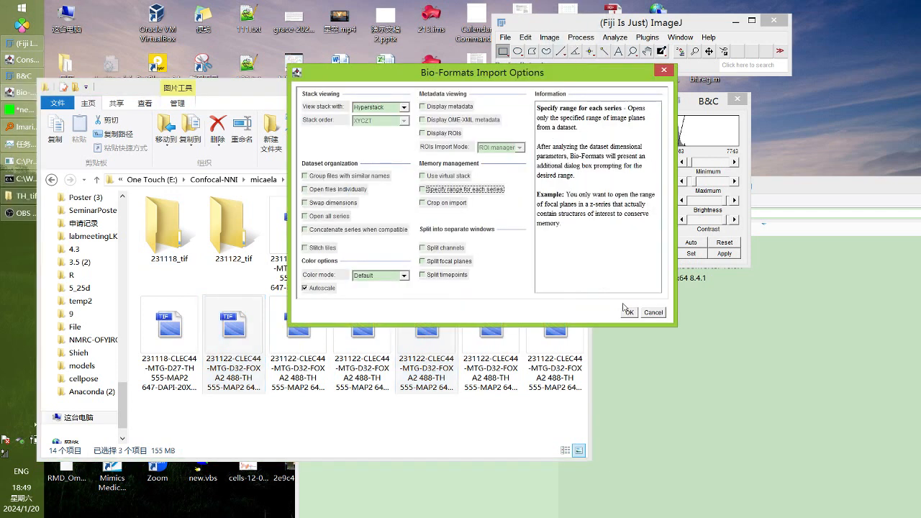
click(627, 310)
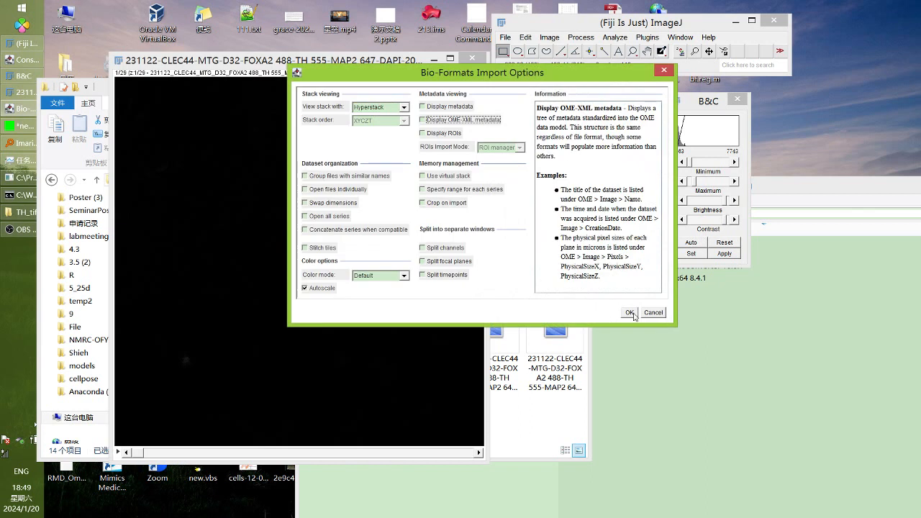
click(629, 312)
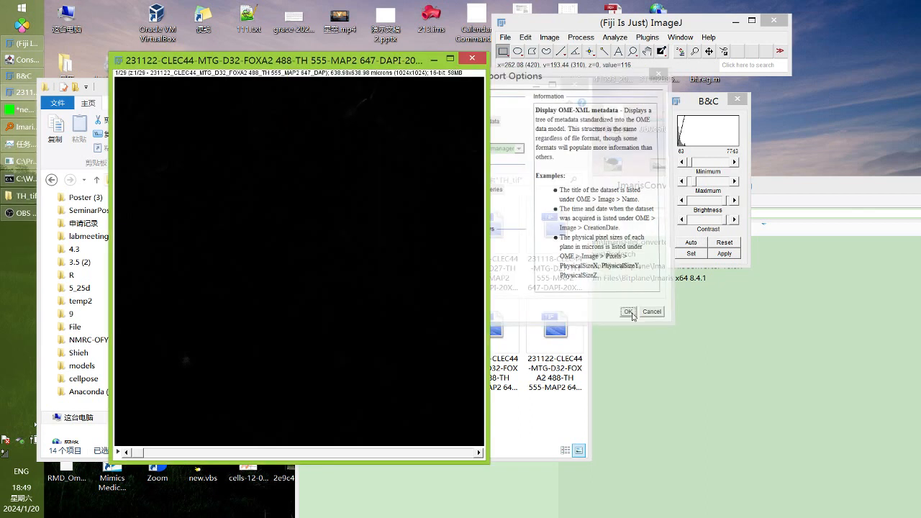
click(633, 317)
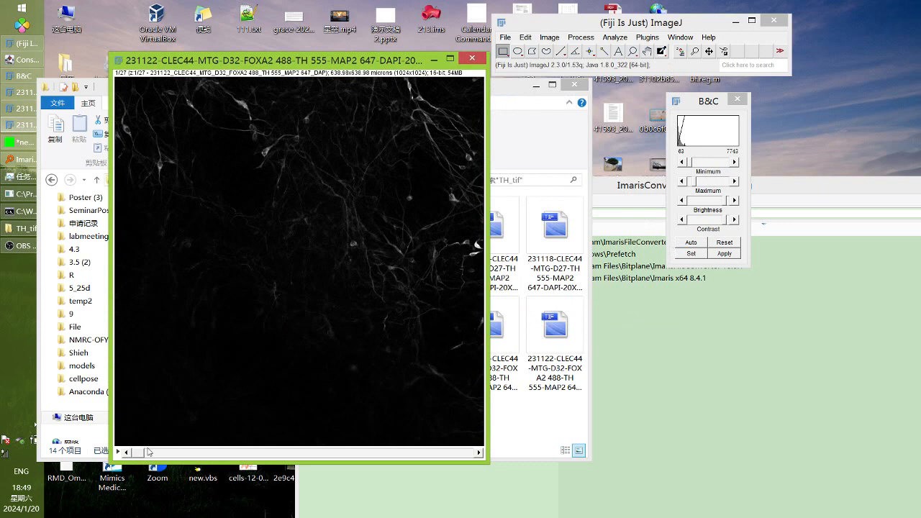
Scrub the 231122 stack to slice 11 and raise its display maximum to 6016
drag(140, 452, 258, 450)
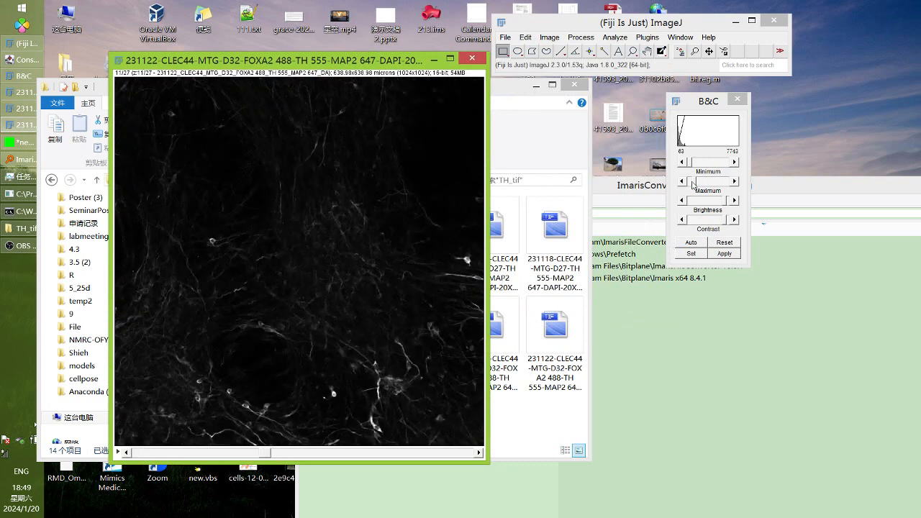
drag(693, 183, 698, 183)
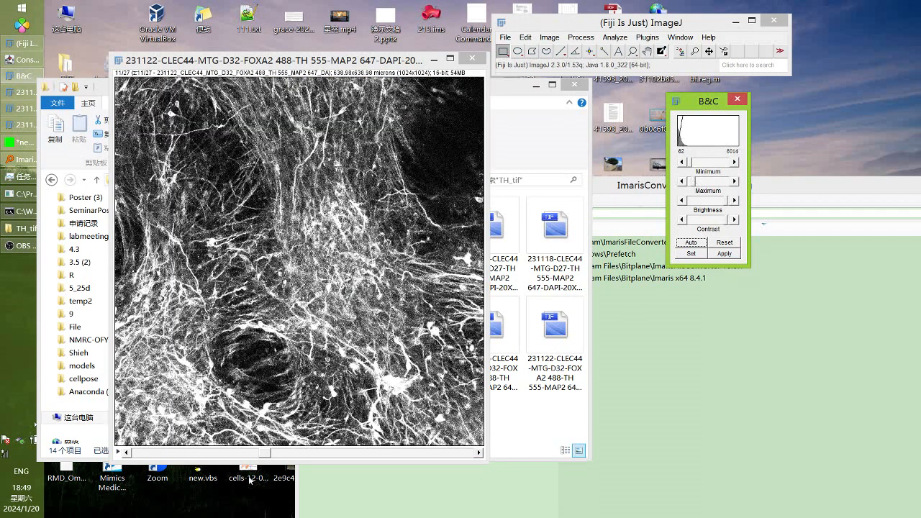
drag(266, 452, 325, 405)
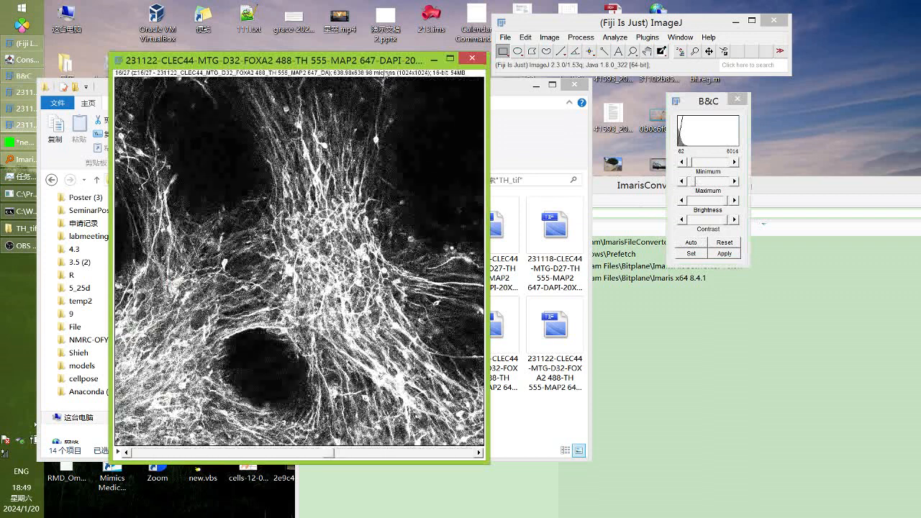
drag(372, 59, 609, 118)
Brighten the 231118 stack at slice 12 by lowering its display maximum to 5182
click(280, 95)
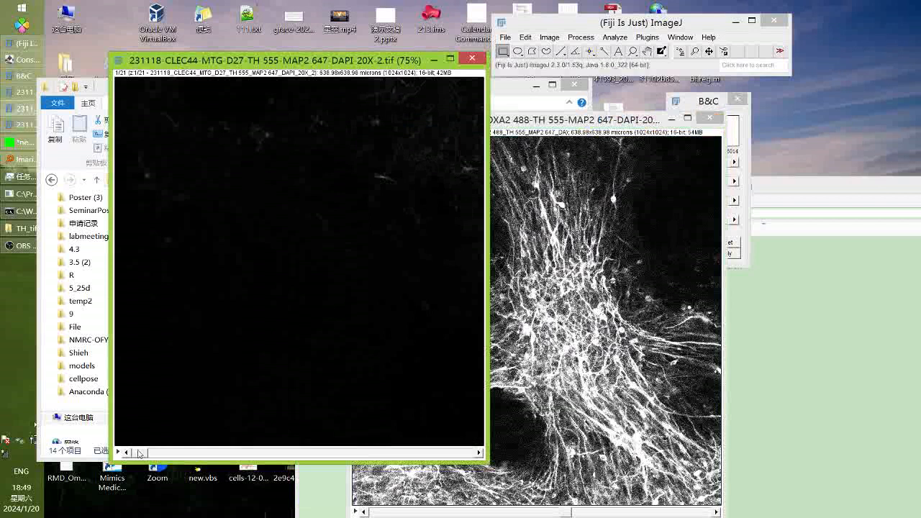
drag(139, 453, 319, 453)
click(746, 151)
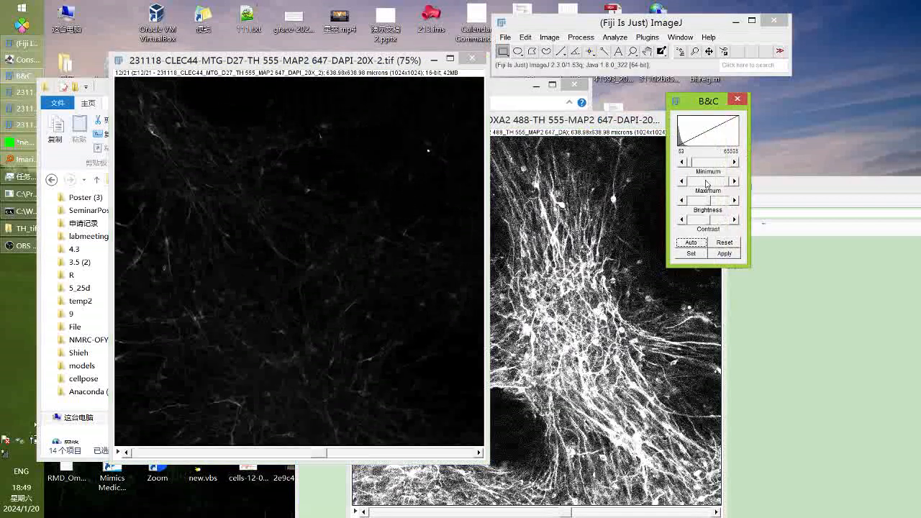
drag(723, 183, 692, 184)
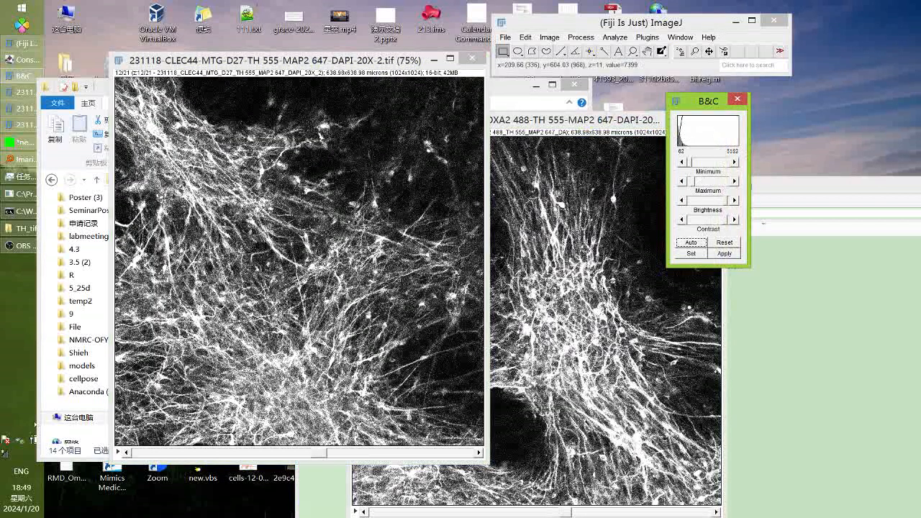
drag(318, 453, 369, 453)
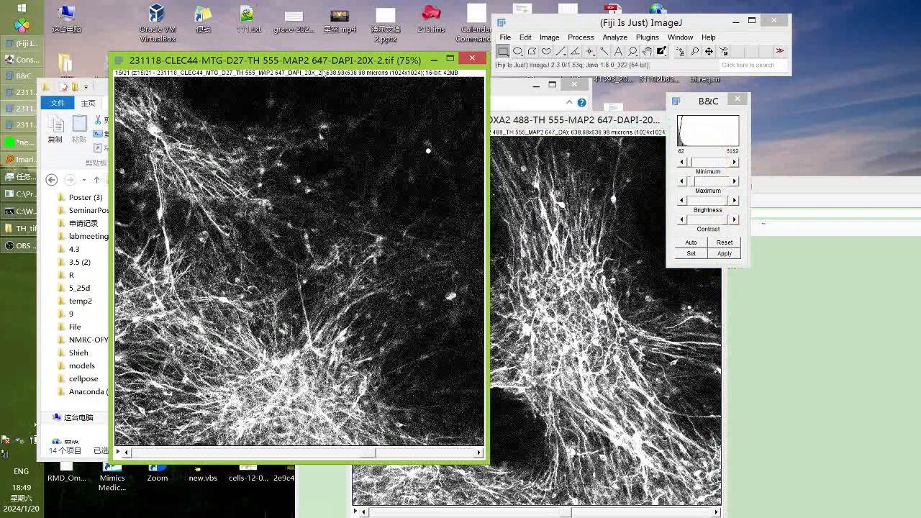
drag(324, 64, 334, 221)
Set the 29-slice stack to slice 12 and place the 27-slice stack beside it
click(320, 162)
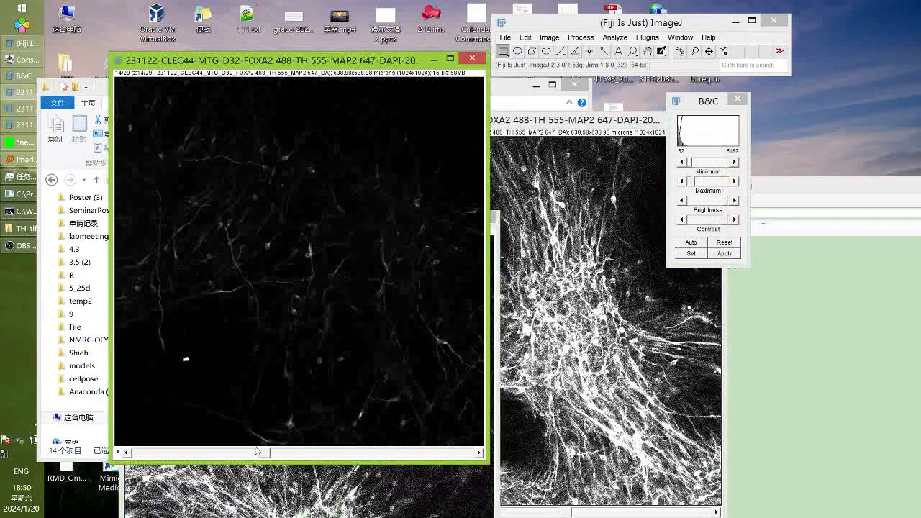
drag(136, 453, 268, 453)
click(544, 36)
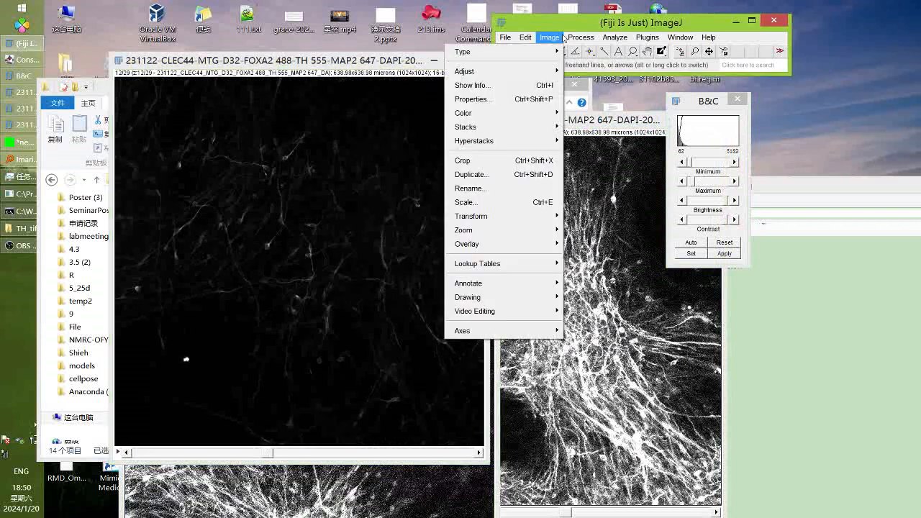
drag(568, 25, 585, 19)
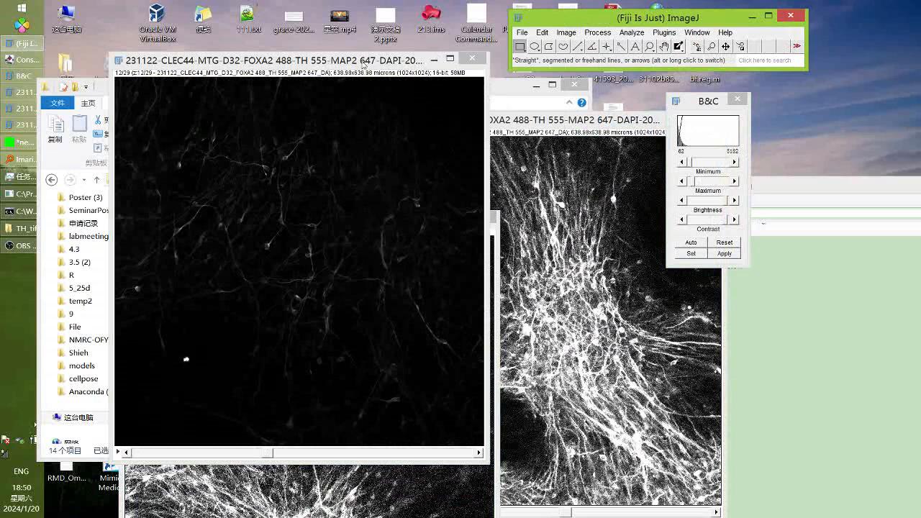
drag(360, 60, 324, 27)
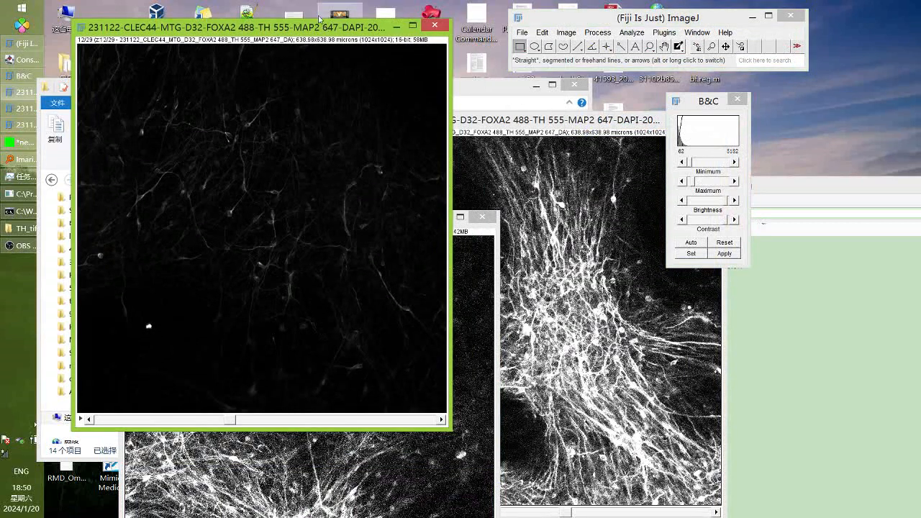
drag(479, 120, 439, 86)
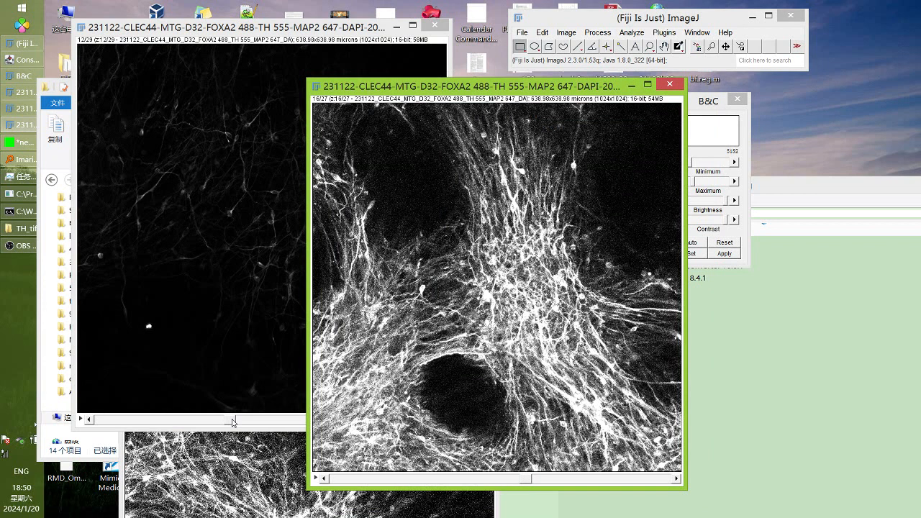
Browse the 29-slice stack through slices 8 and 12, ending on slice 5
click(232, 421)
drag(233, 421, 253, 421)
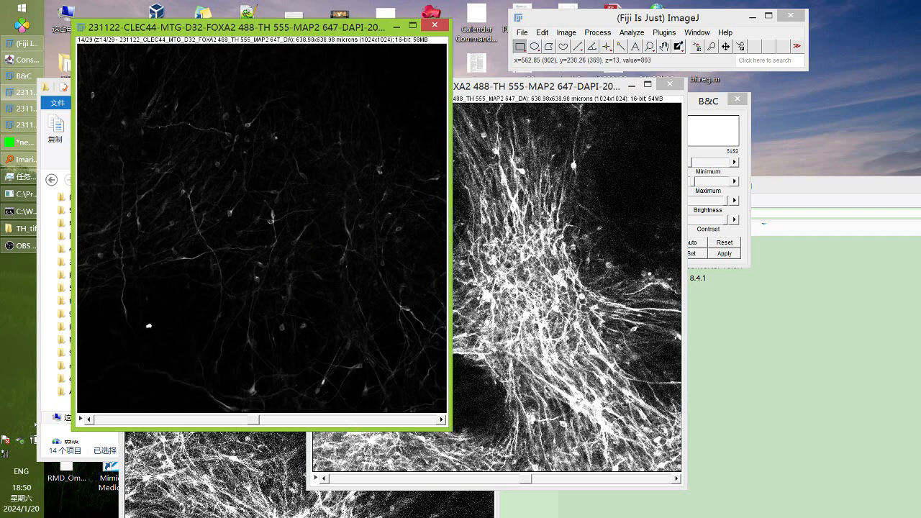
drag(258, 419, 235, 416)
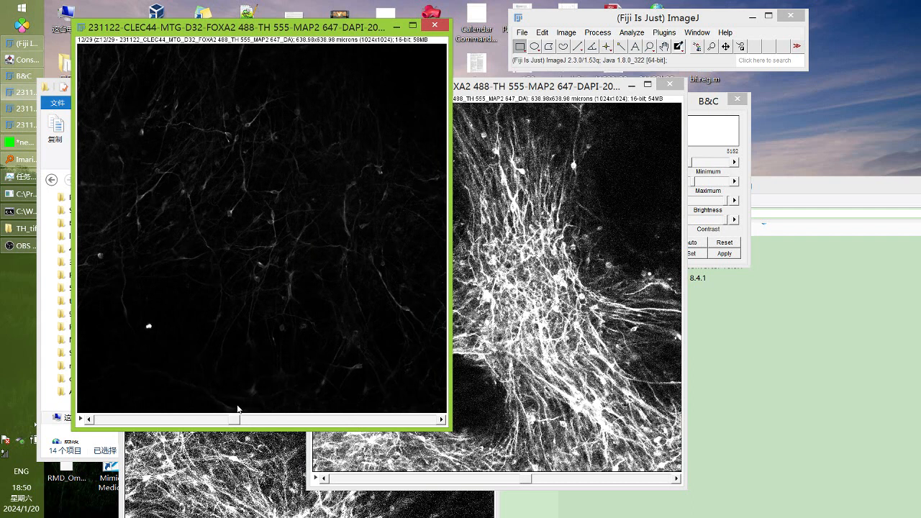
scroll(238, 408, down, 1)
drag(239, 408, 147, 389)
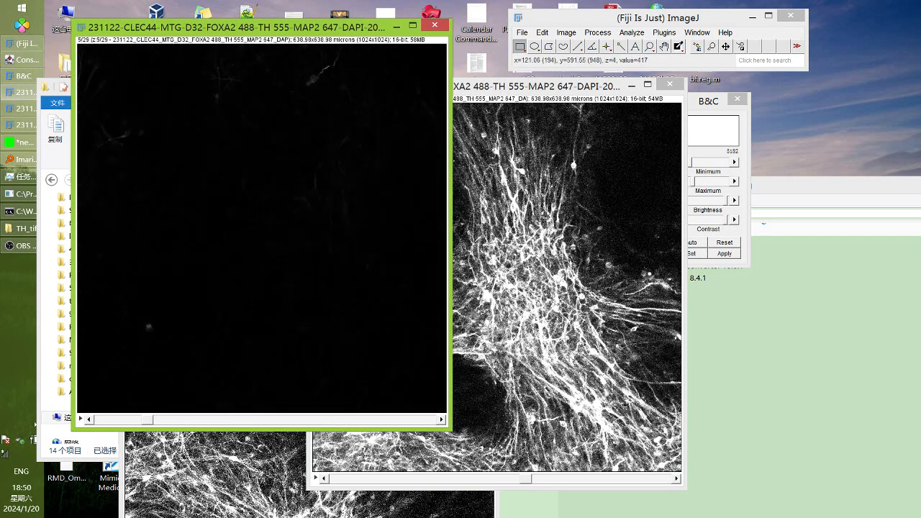
Set the 231118 stack to slice 7, move it aside, and raise the 231122 stack
click(496, 193)
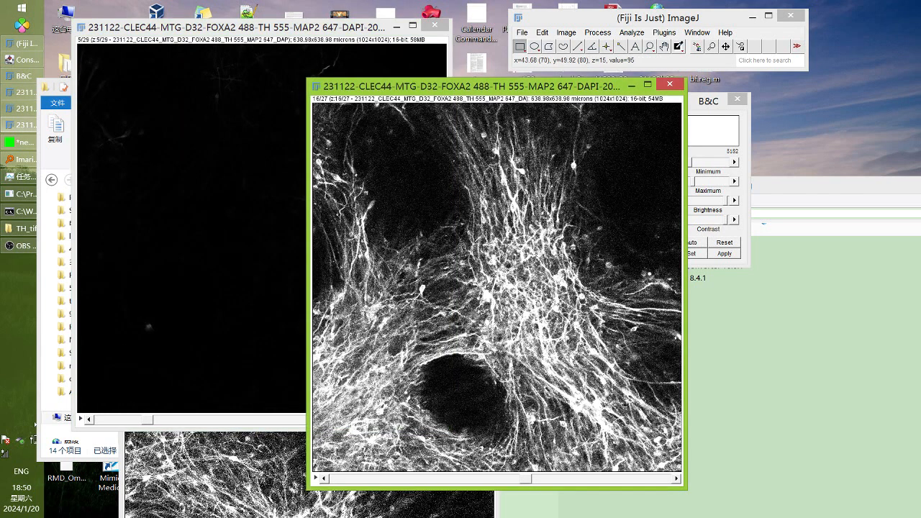
click(263, 460)
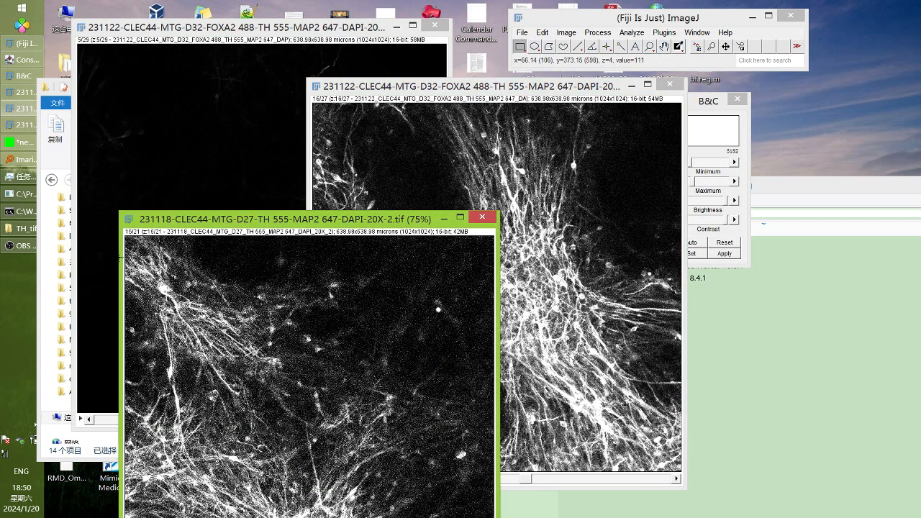
drag(216, 218, 200, 56)
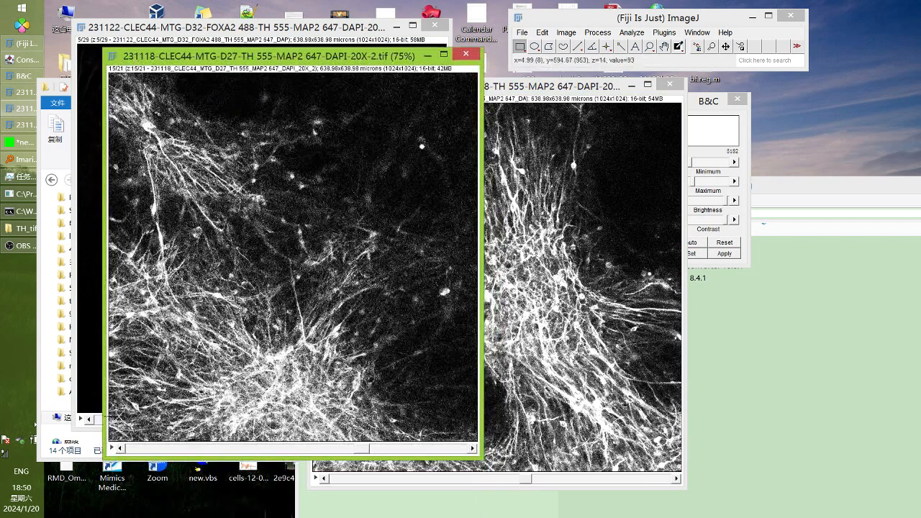
drag(362, 448, 229, 446)
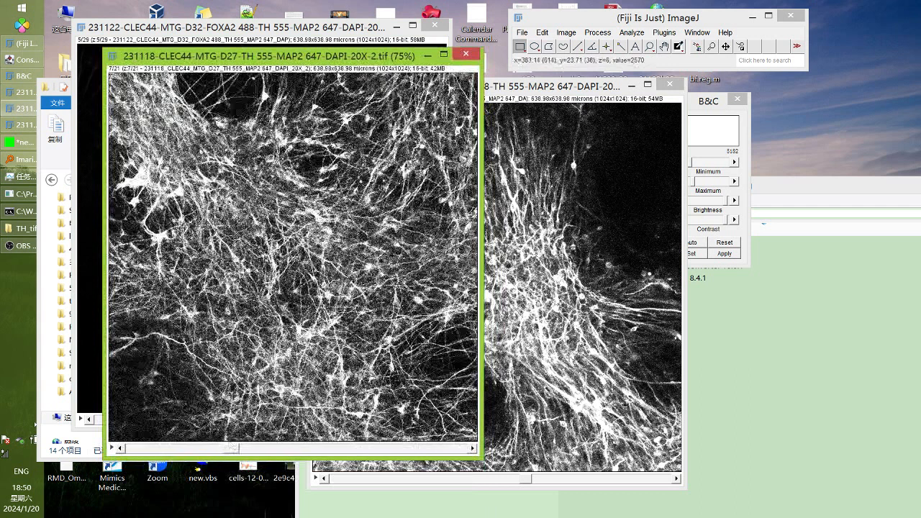
drag(333, 56, 302, 180)
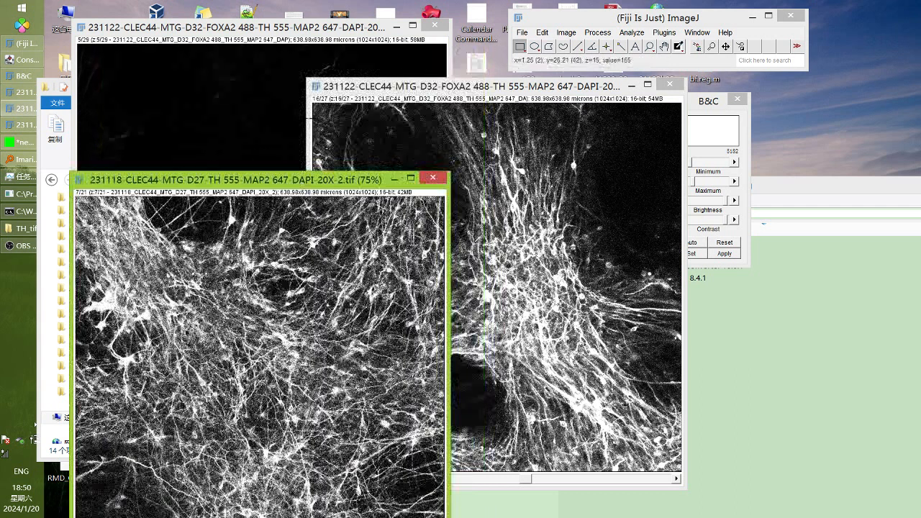
click(343, 88)
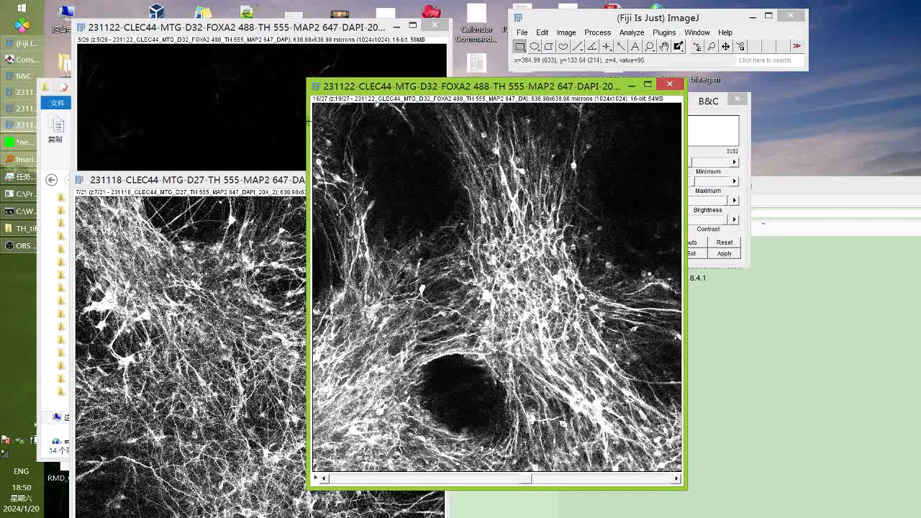
drag(343, 91, 347, 89)
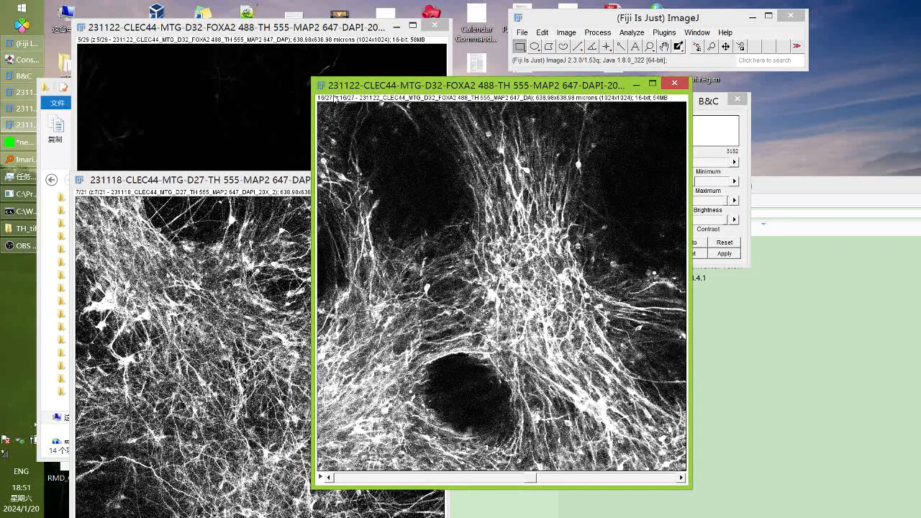
Shift the 231122 window up-left and bring the 231118 D27 window to the front
drag(355, 87, 343, 77)
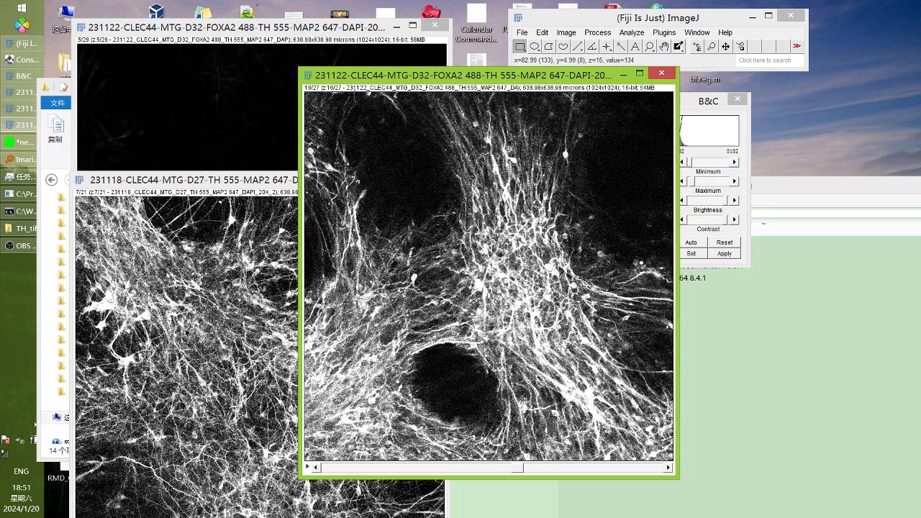
drag(340, 80, 331, 88)
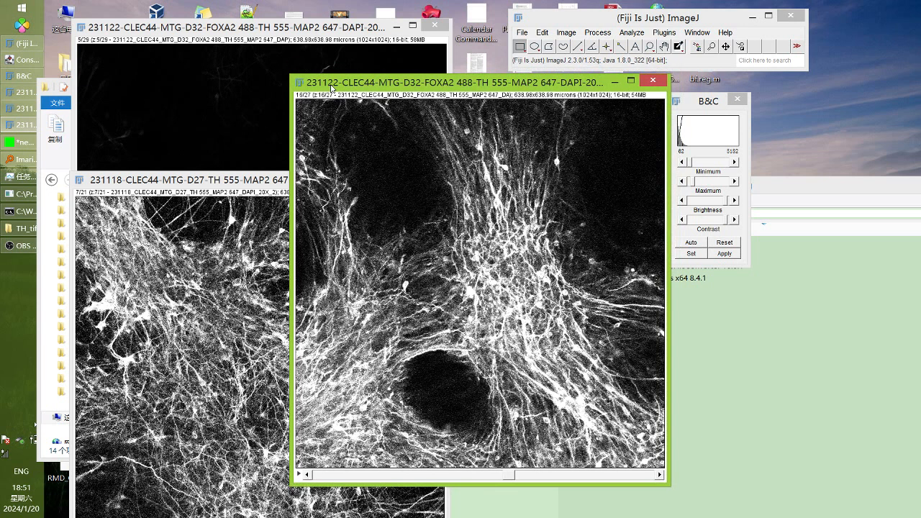
drag(189, 182, 191, 155)
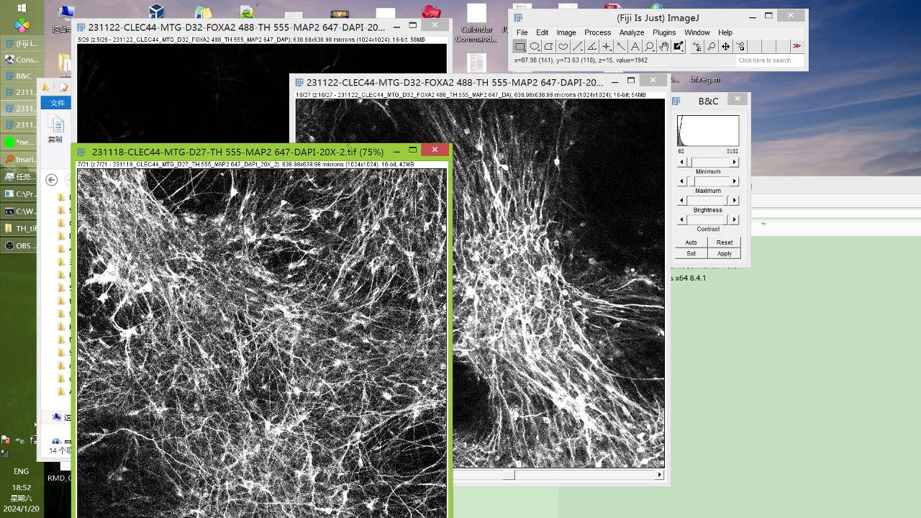
Open the Concatenator via Image > Stacks > Tools > Concatenate
click(559, 33)
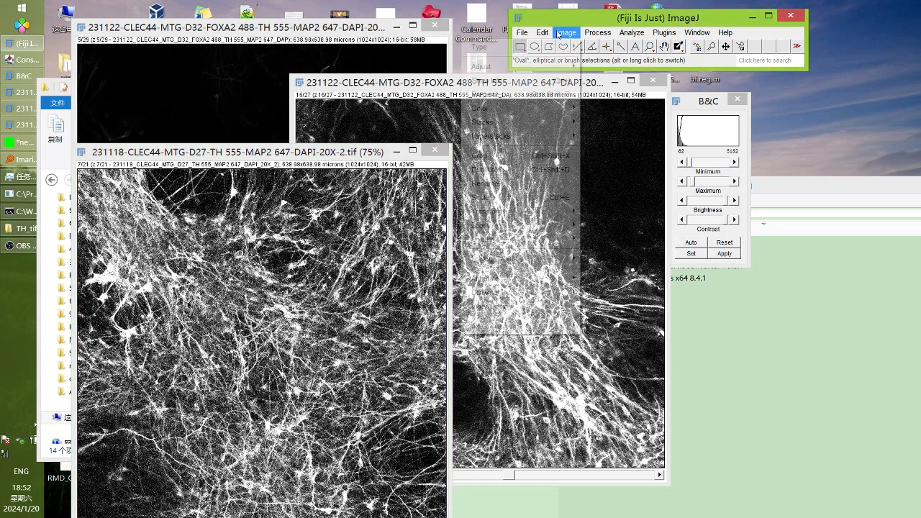
mouse_move(532, 138)
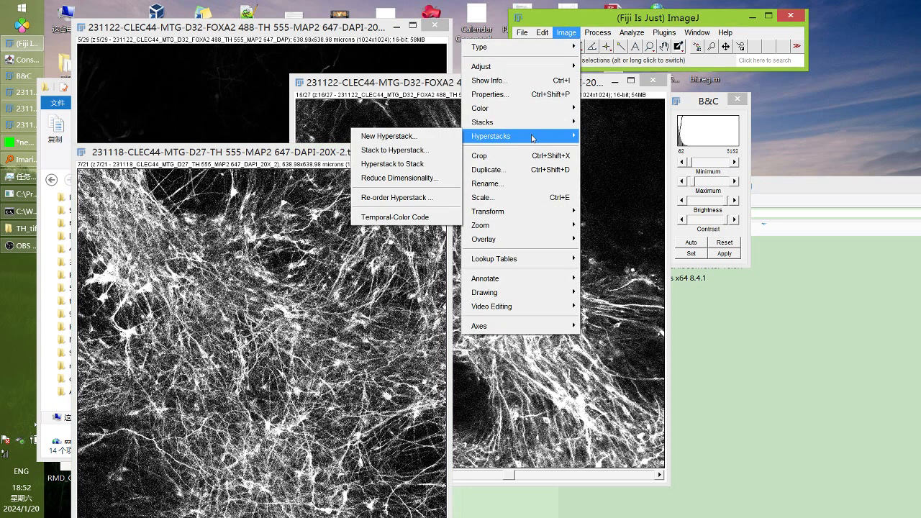
mouse_move(532, 122)
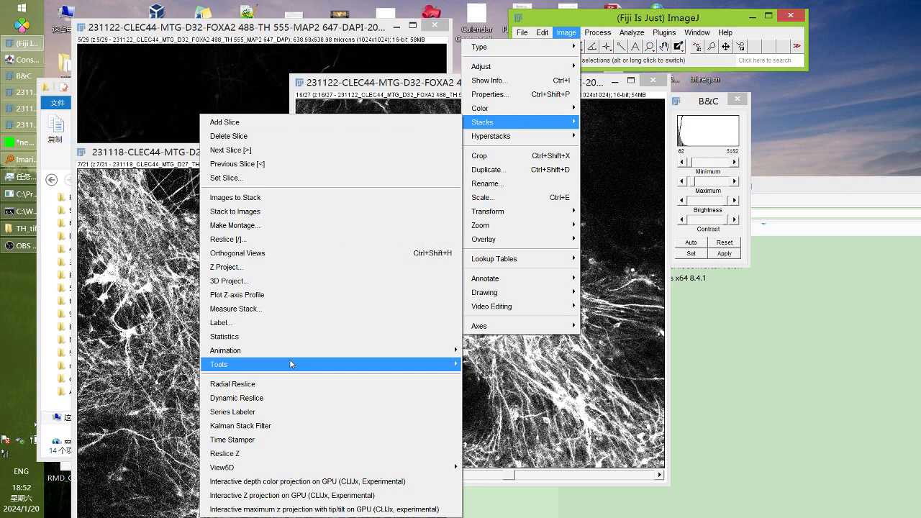
mouse_move(290, 364)
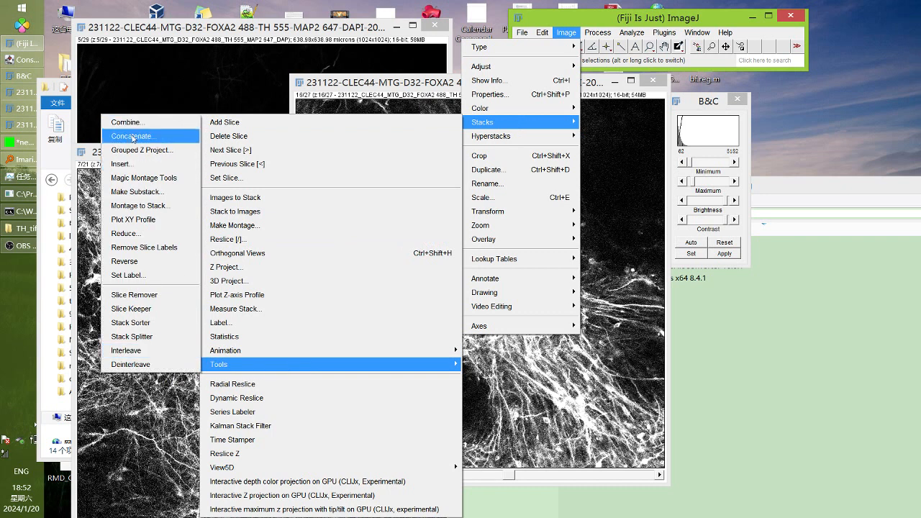
click(132, 137)
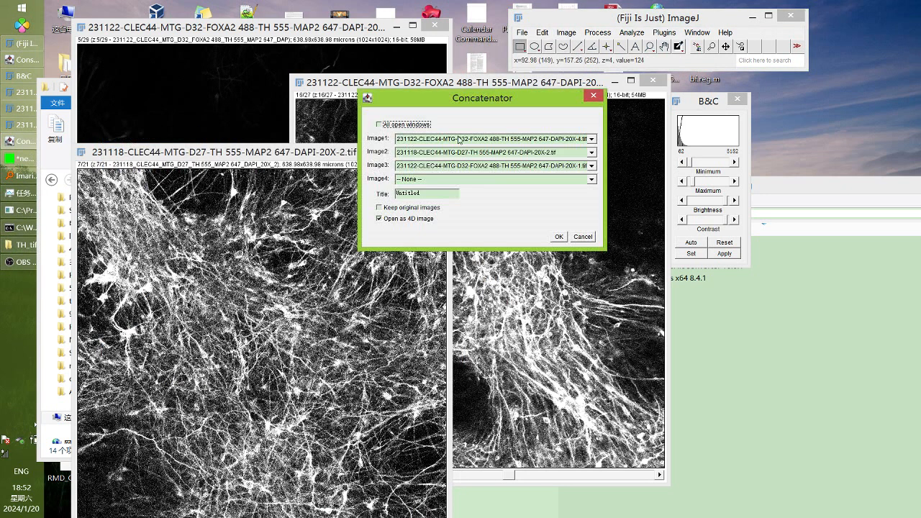
Concatenate all open TH windows, 20X-1 stack first, into one 4D image
click(490, 139)
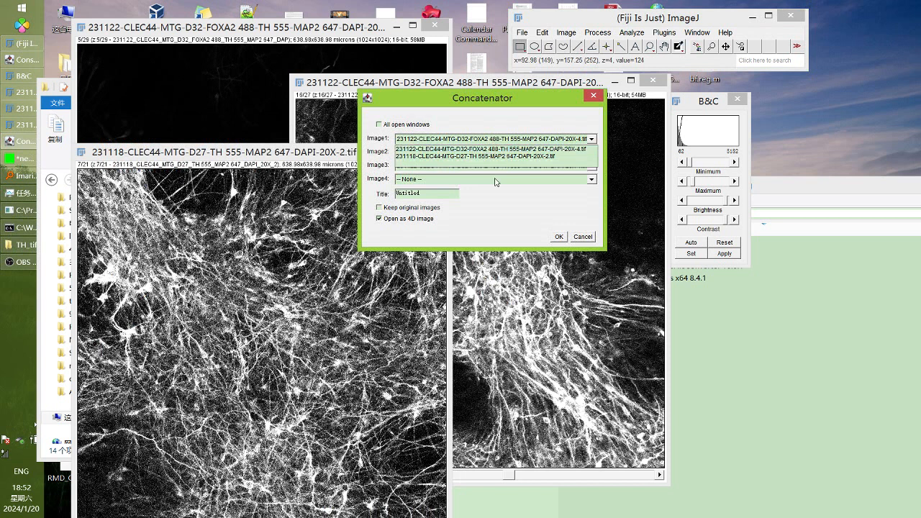
click(496, 164)
click(501, 152)
click(503, 153)
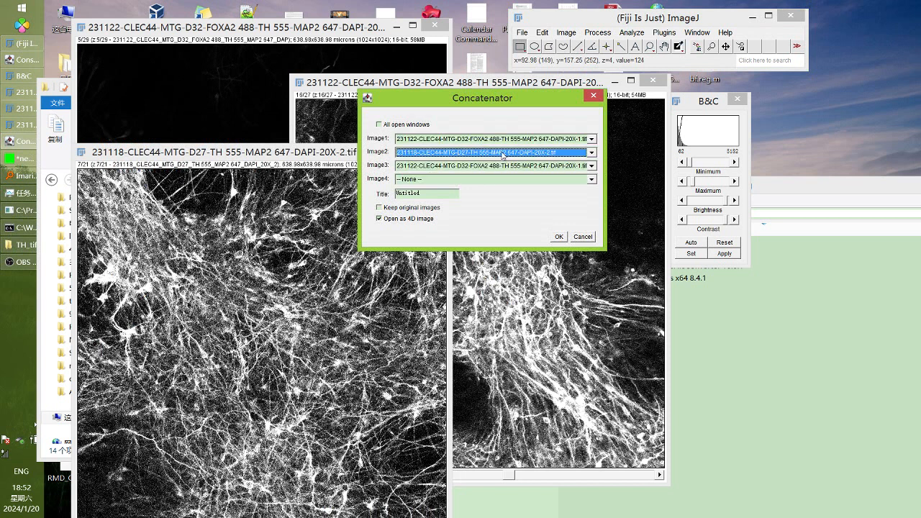
click(464, 140)
click(465, 139)
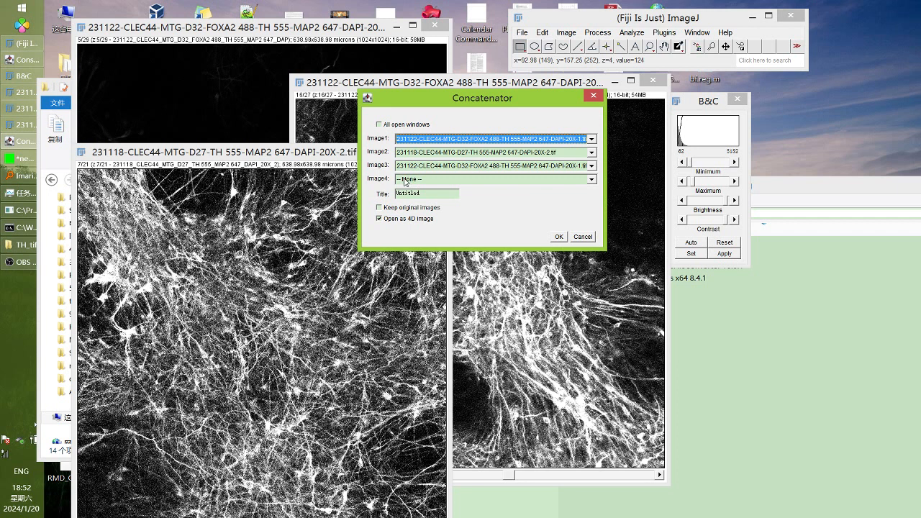
click(427, 180)
click(421, 182)
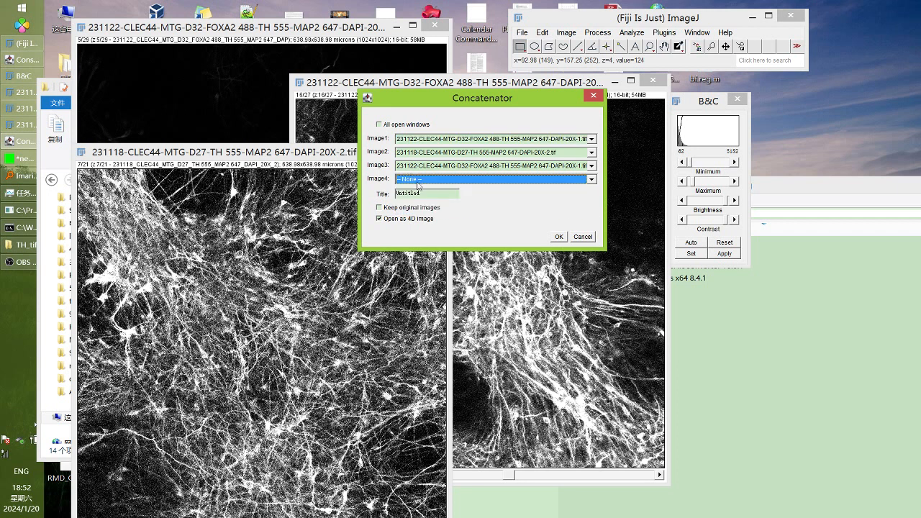
click(383, 126)
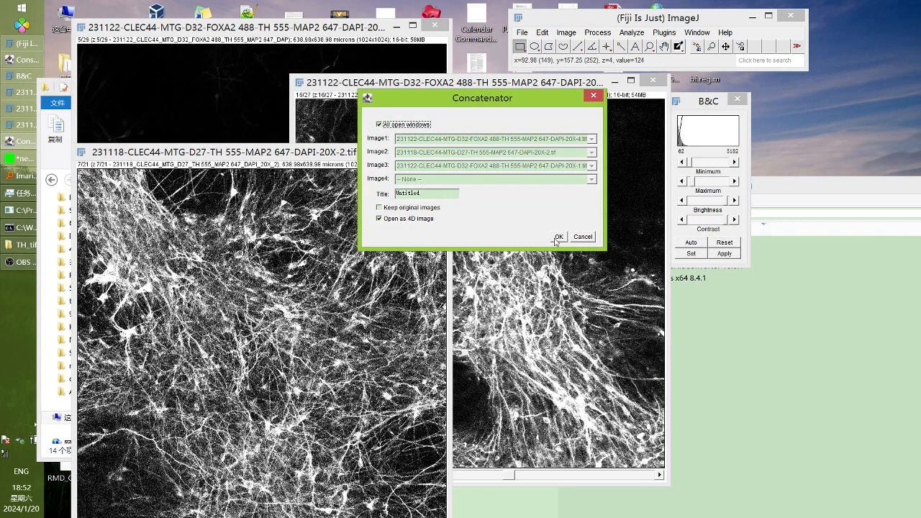
click(559, 236)
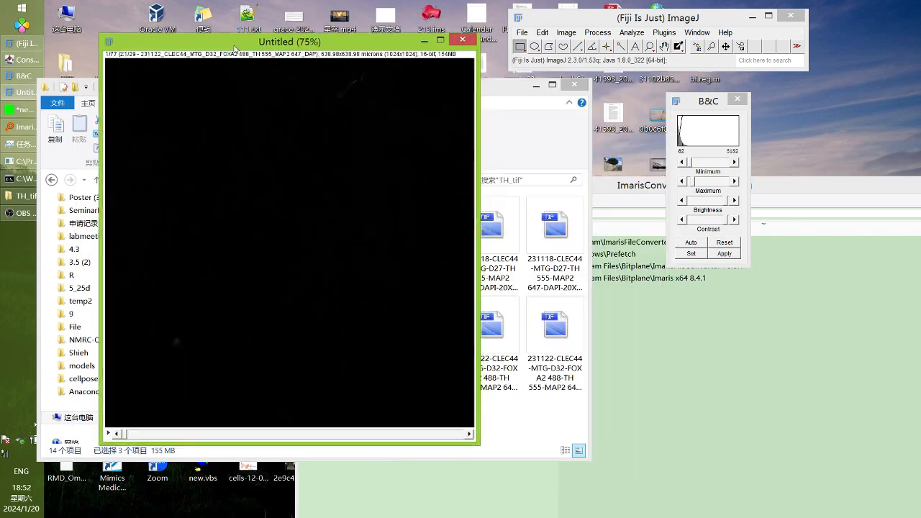
Auto-adjust the combined stack's contrast to about 60–2759, then begin saving it as TIFF
drag(128, 441, 261, 441)
click(691, 243)
click(691, 242)
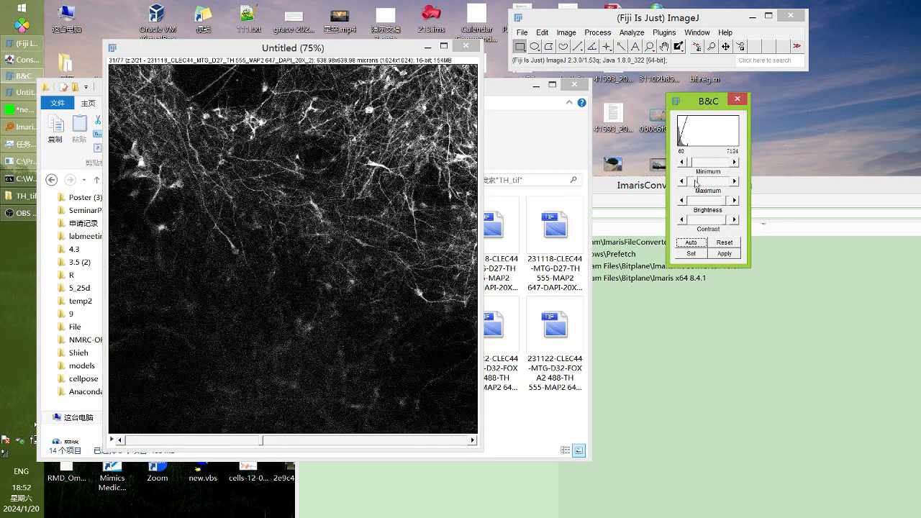
click(691, 243)
drag(263, 441, 202, 412)
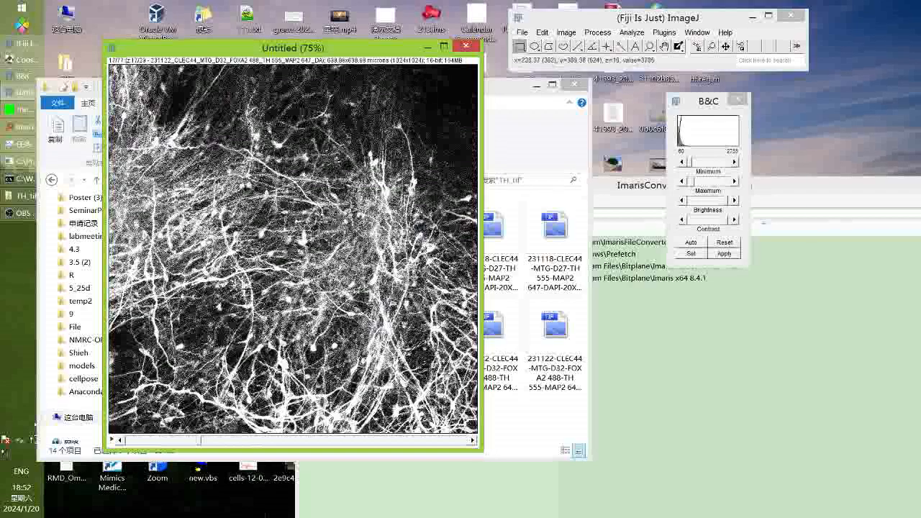
key(ctrl+s)
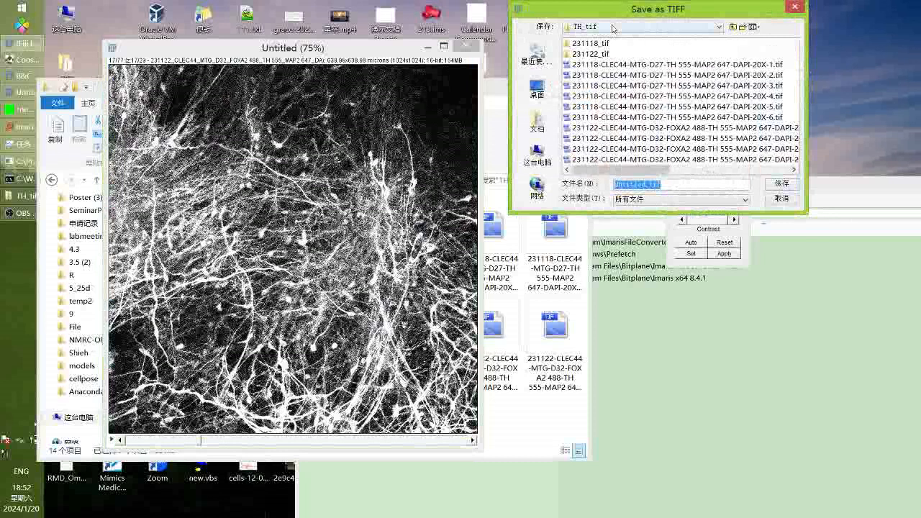
Save the stack as TH_Stack_Tranining_Exp1.tif in the 231118 CLEC44 DIV27 DAN folder
click(733, 27)
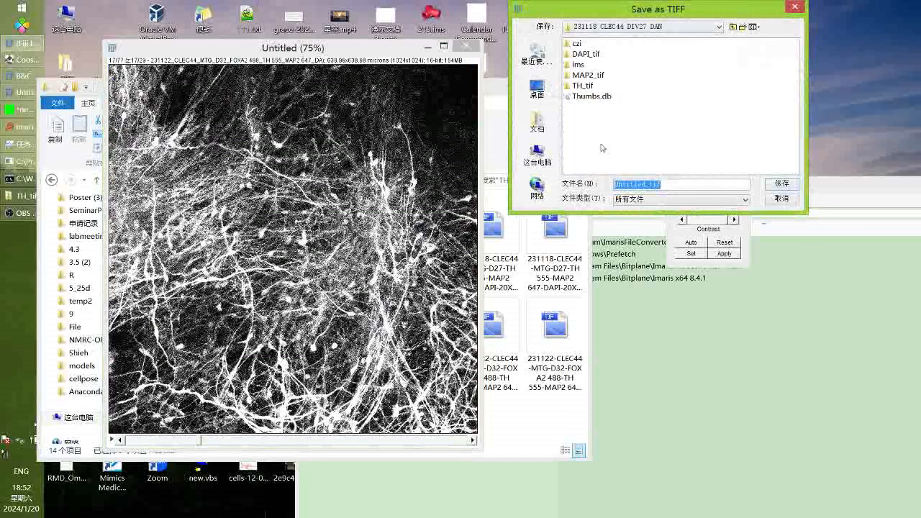
click(645, 184)
drag(645, 184, 553, 181)
text(TH_Stack_Tranining_Exp)
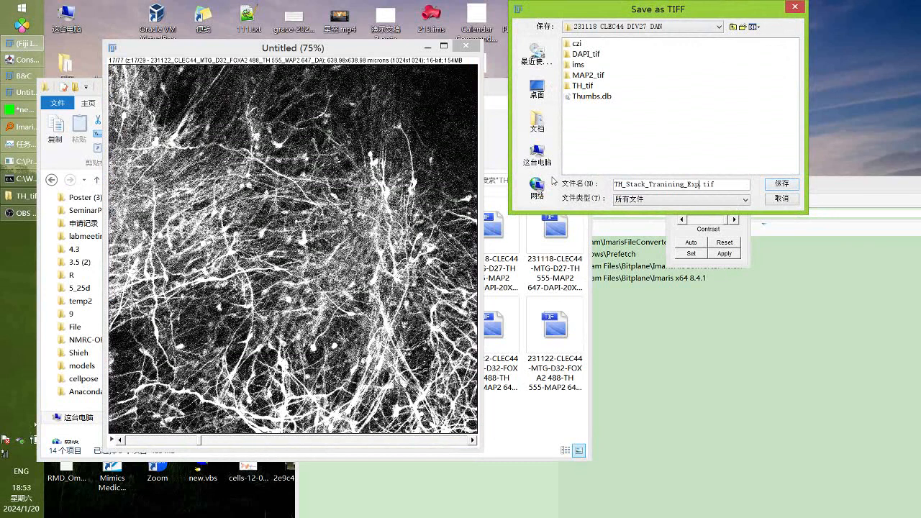
key(Return)
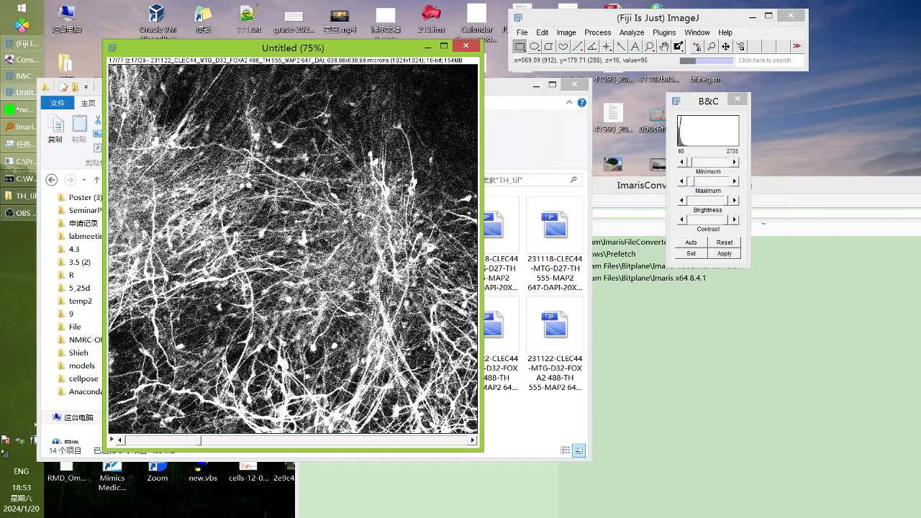
Confirm TH_Stack_Tranining_Exp1.tif appears in the experiment folder in File Explorer
click(522, 137)
click(339, 180)
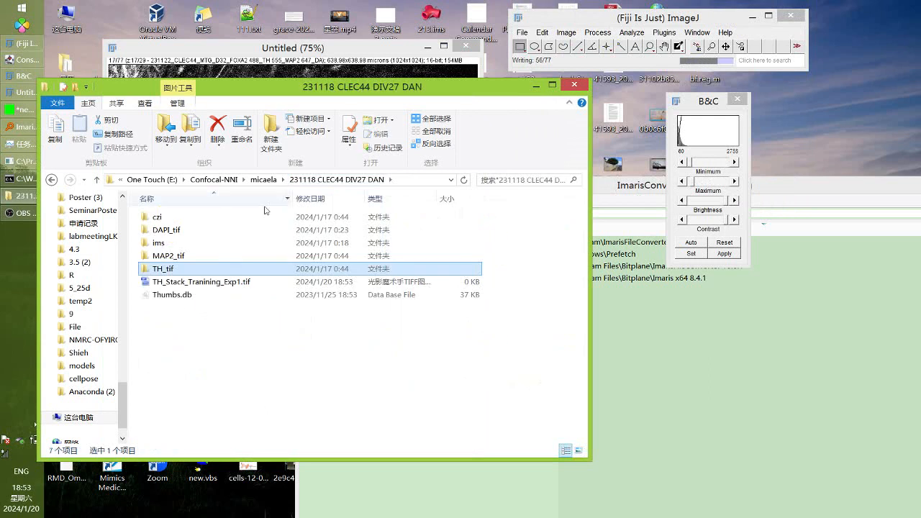
click(191, 281)
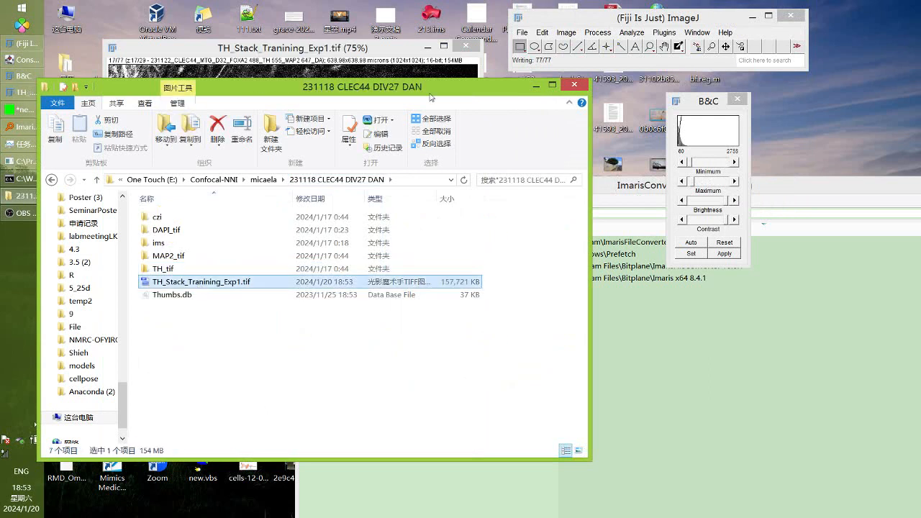
drag(430, 87, 458, 229)
Open the saved TH_Stack_Tranining_Exp1.tif stack in Labkit from the Plugins menu
click(407, 144)
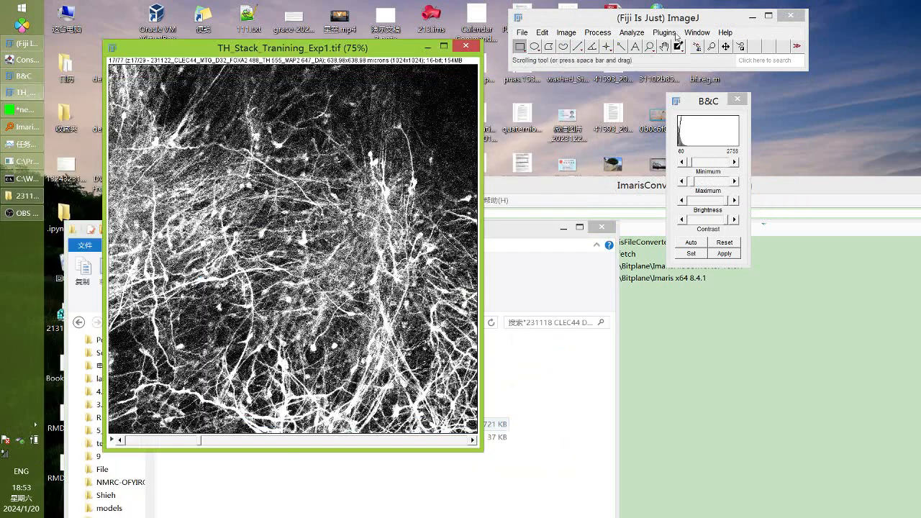
click(675, 35)
mouse_move(576, 457)
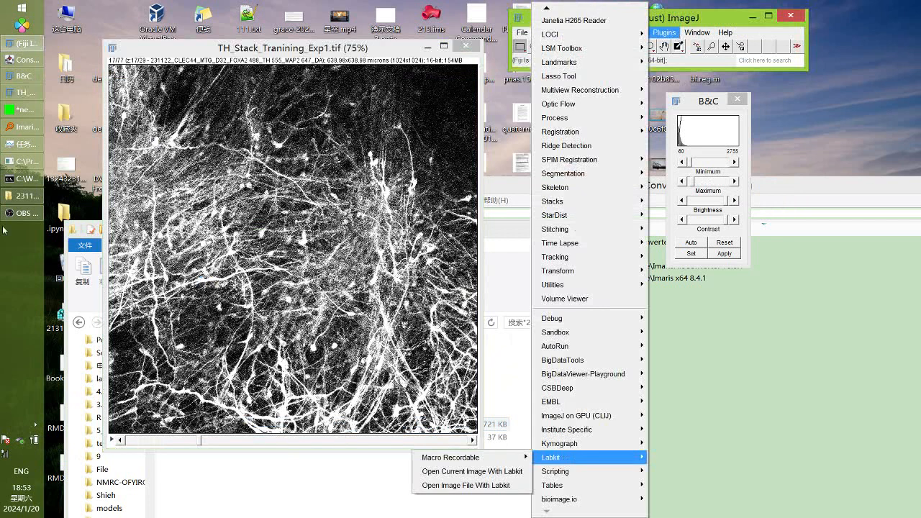
click(14, 213)
click(15, 213)
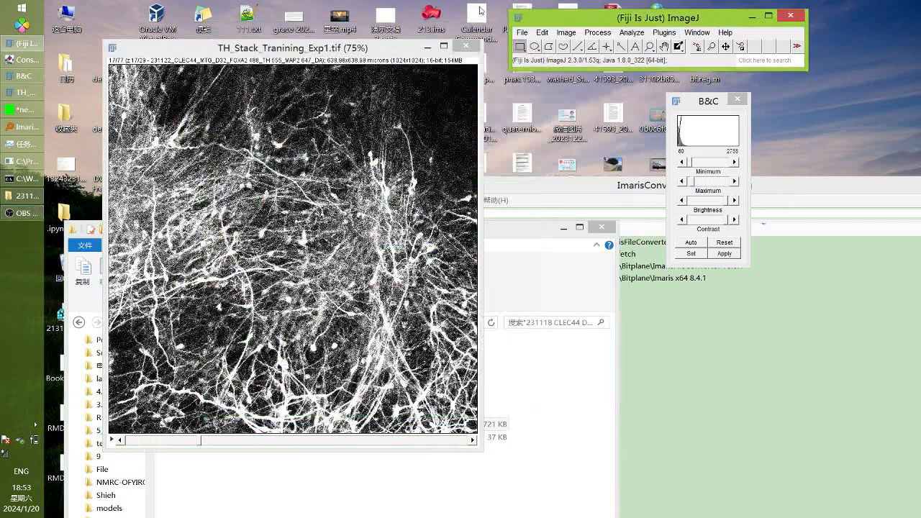
click(664, 32)
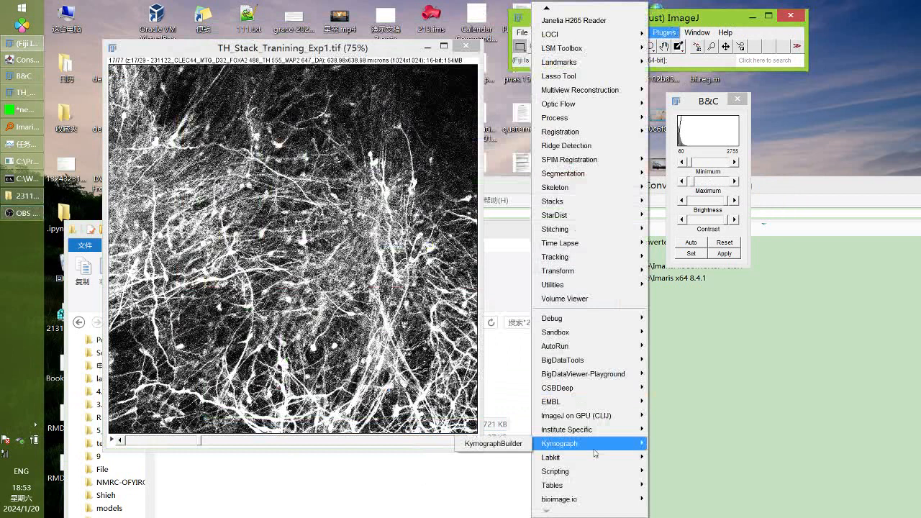
mouse_move(591, 457)
mouse_move(494, 457)
click(472, 471)
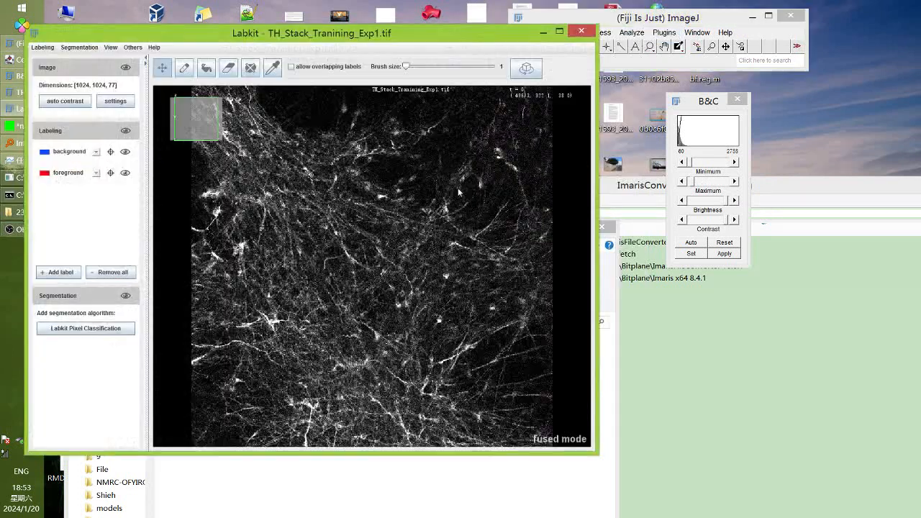
Maximize Labkit, inspect the stack in the side view, then reset to XY
double_click(456, 26)
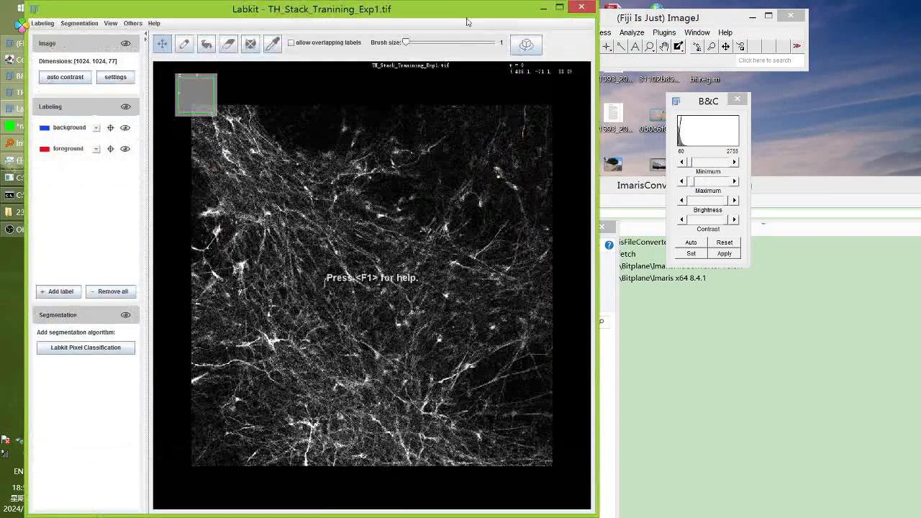
click(557, 8)
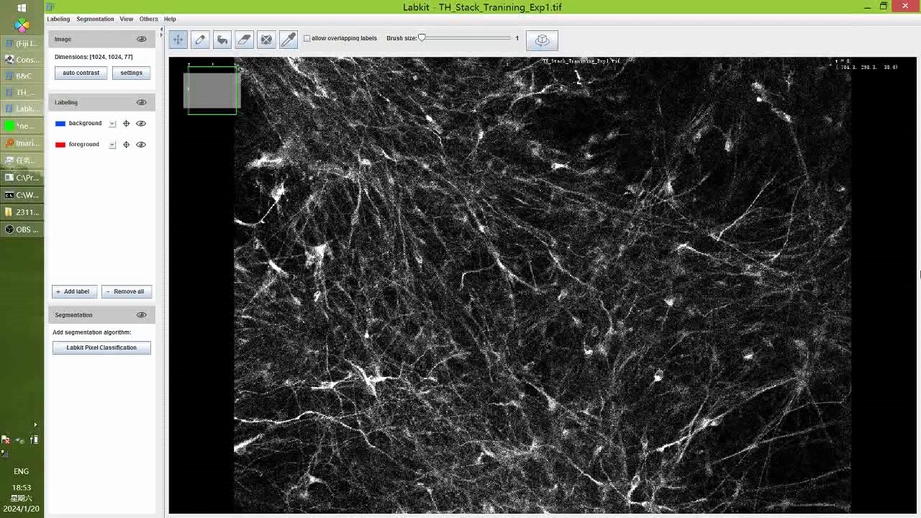
key(shift+x)
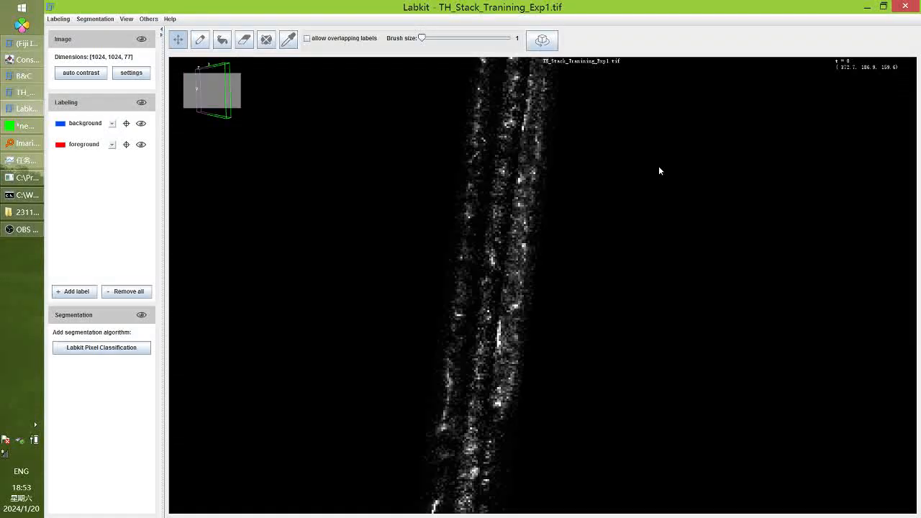
drag(658, 170, 490, 115)
click(542, 40)
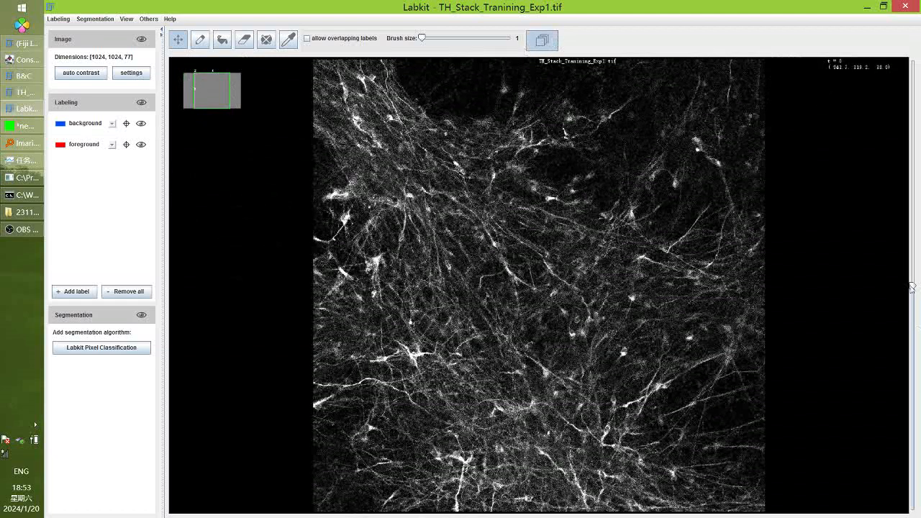
Re-maximize the Labkit window and step to the next Z slice
drag(575, 7, 456, 44)
drag(669, 272, 673, 253)
click(642, 39)
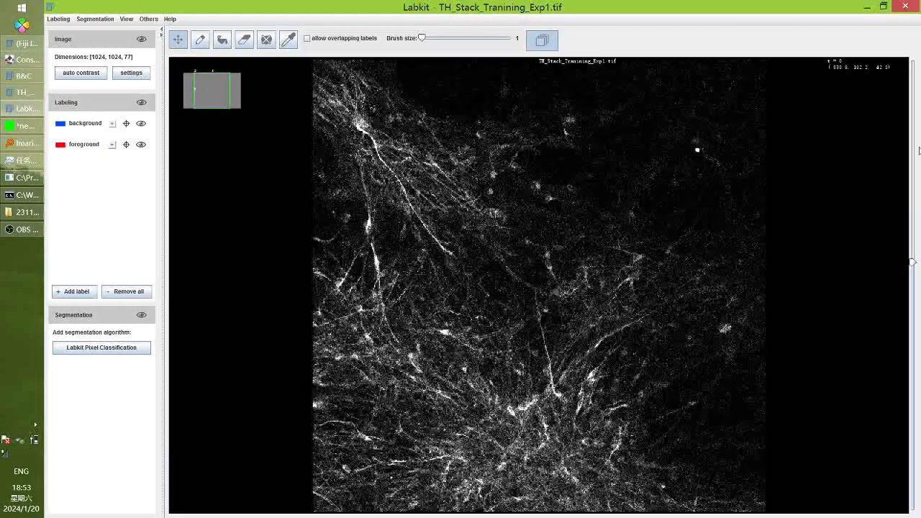
drag(913, 264, 912, 167)
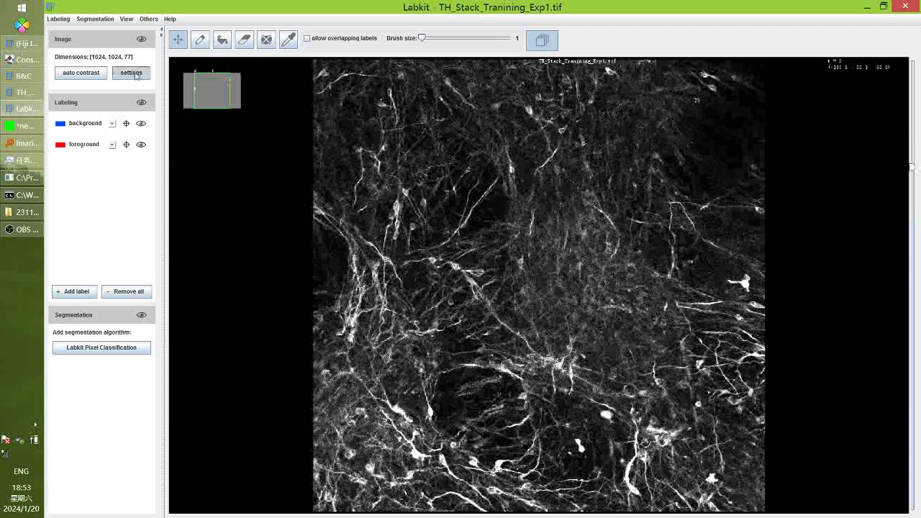
Open the display modes panel, switch to tri-linear interpolation, and zoom in on the neurons
click(128, 75)
scroll(506, 289, down, 4)
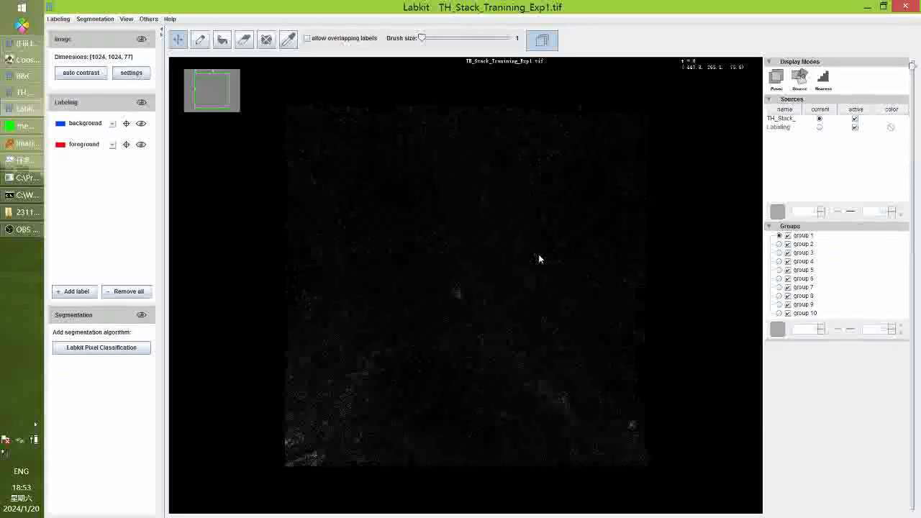
scroll(576, 230, up, 2)
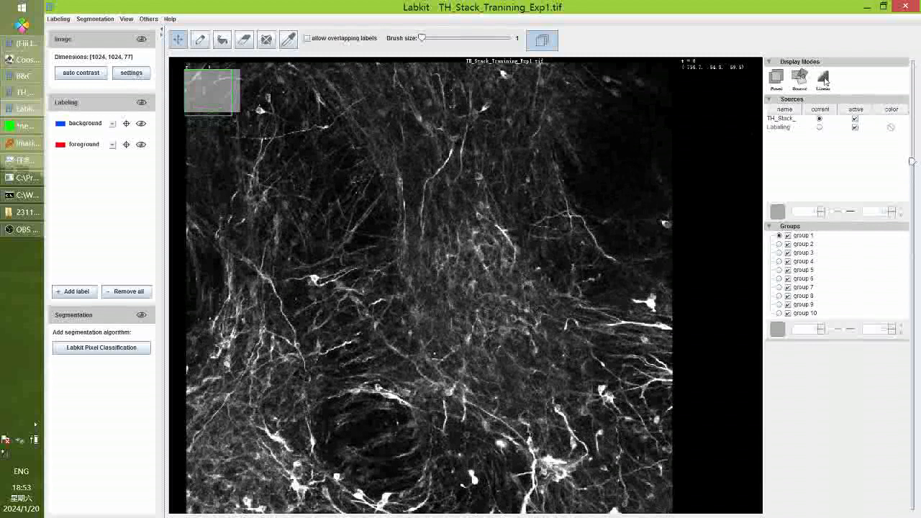
key(i)
scroll(512, 282, up, 4)
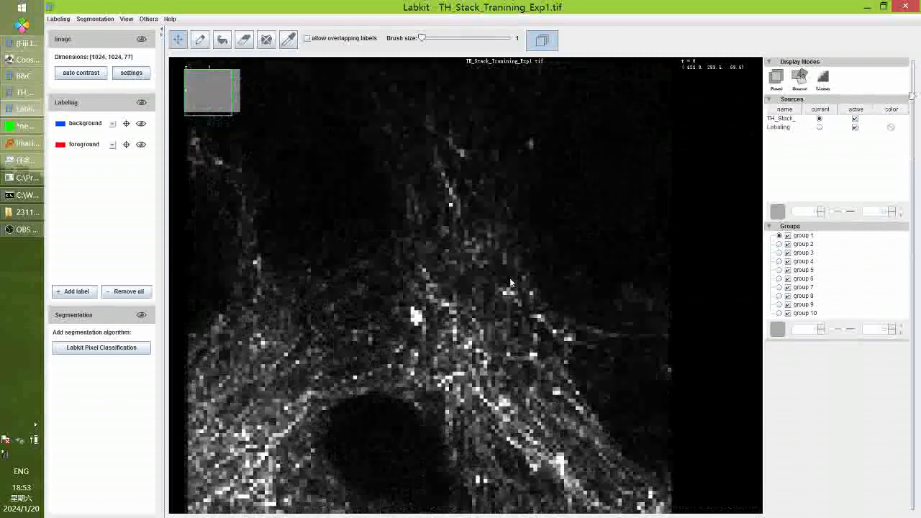
scroll(507, 288, up, 2)
scroll(465, 354, up, 5)
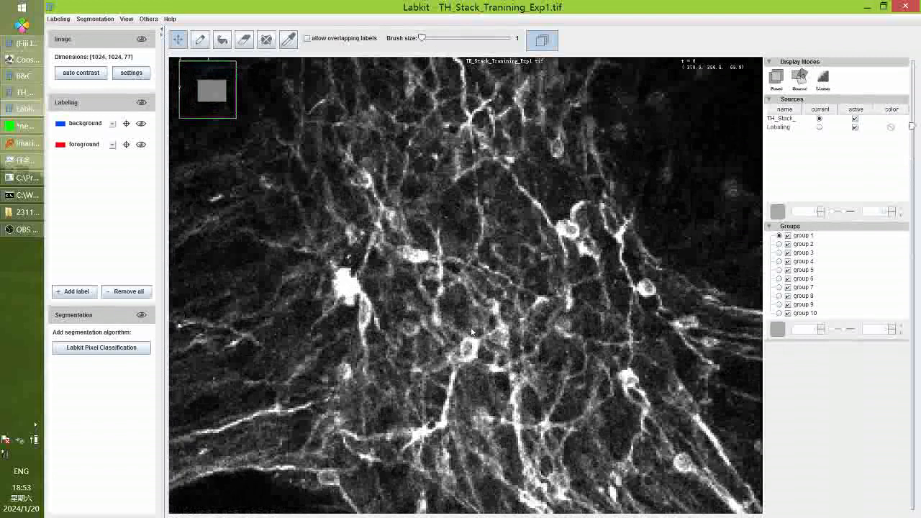
scroll(472, 327, down, 1)
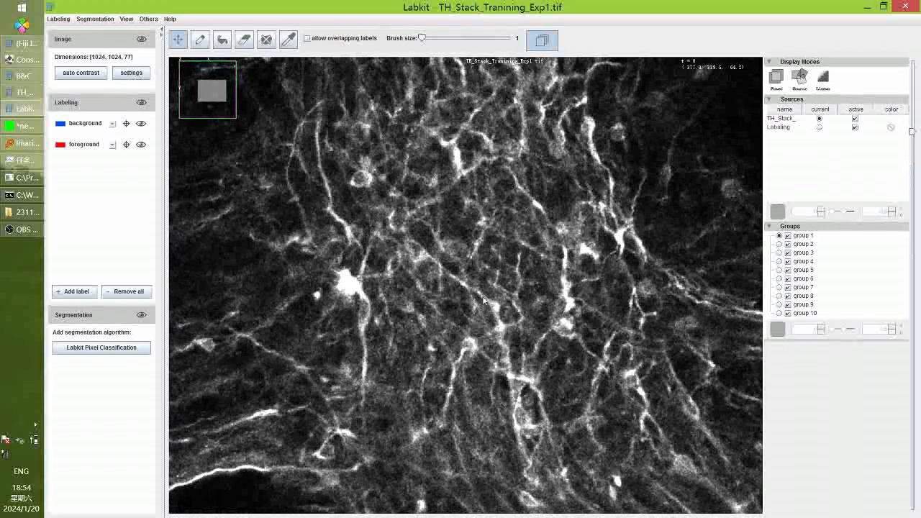
scroll(421, 276, down, 3)
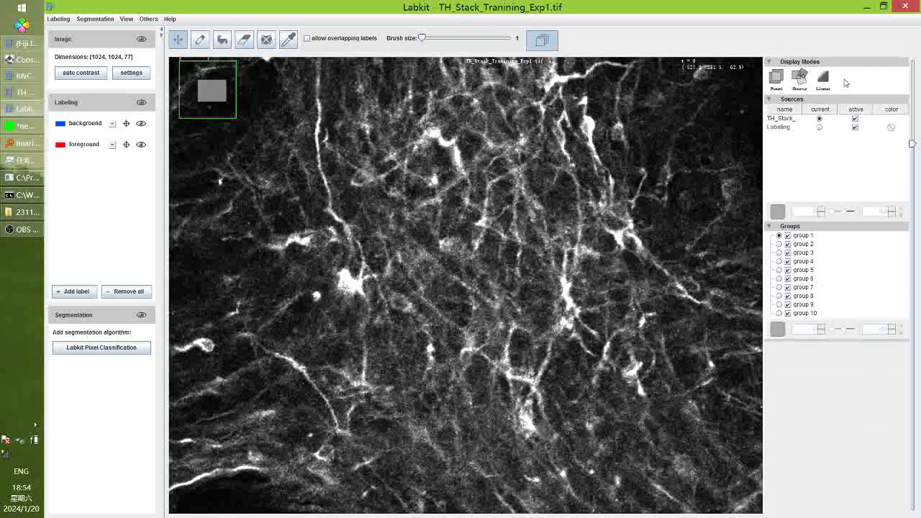
Compare nearest-neighbor with tri-linear rendering, then select the background label for painting
click(826, 79)
click(826, 79)
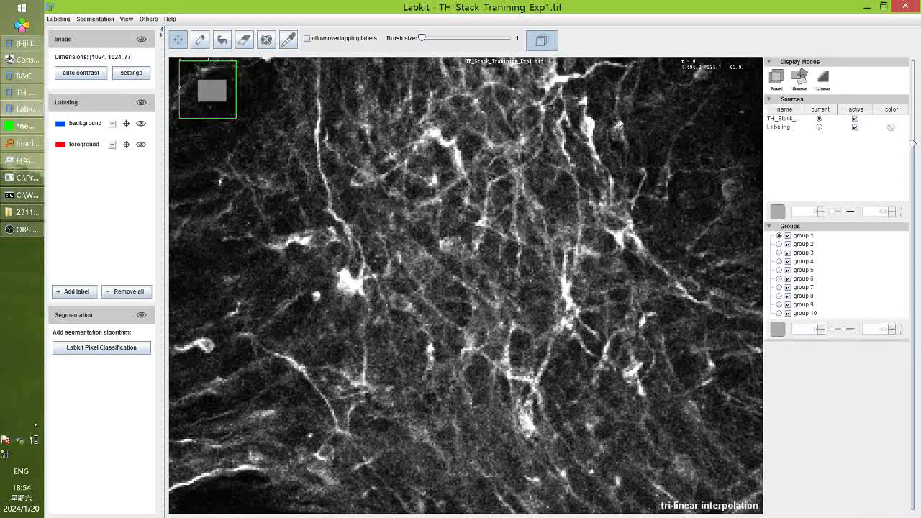
scroll(329, 281, up, 5)
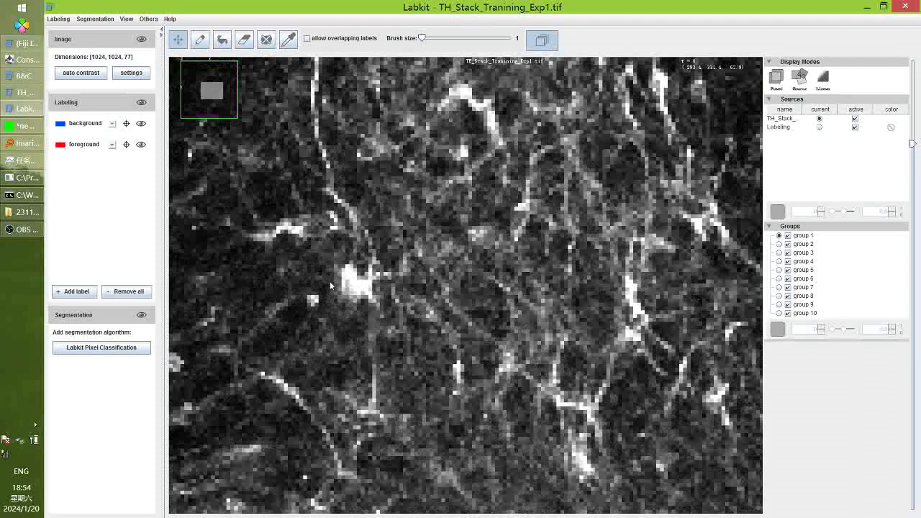
click(80, 124)
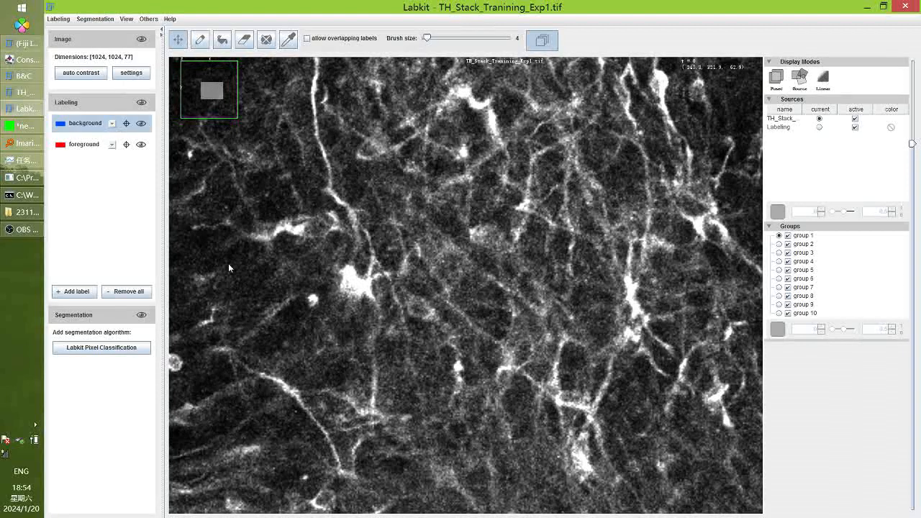
click(200, 40)
mouse_move(225, 250)
mouse_down()
mouse_move(250, 288)
mouse_move(236, 301)
mouse_up()
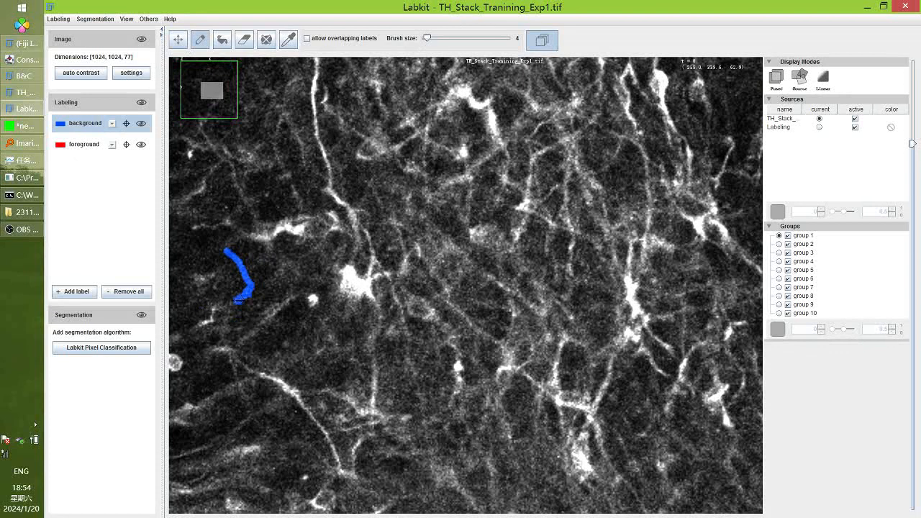
click(75, 150)
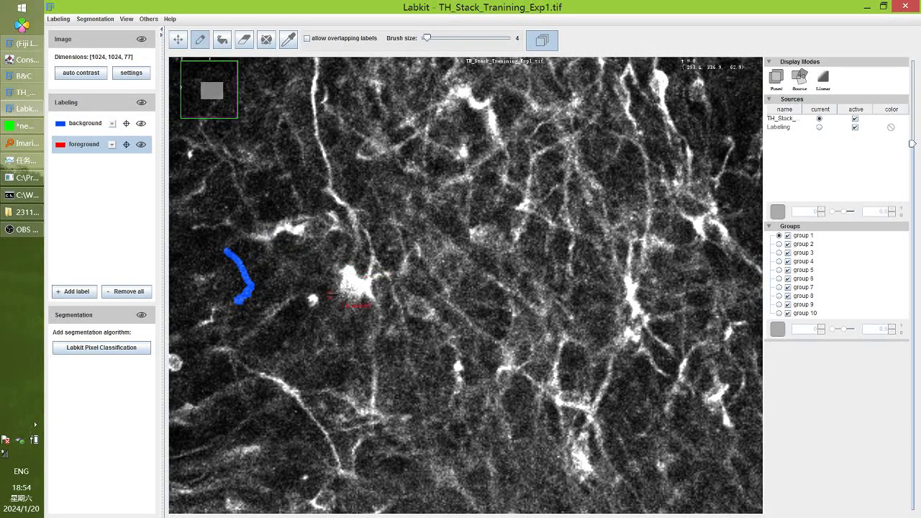
scroll(353, 282, up, 4)
scroll(353, 286, up, 3)
mouse_move(342, 243)
mouse_down()
mouse_move(384, 294)
mouse_move(348, 260)
mouse_up()
click(244, 39)
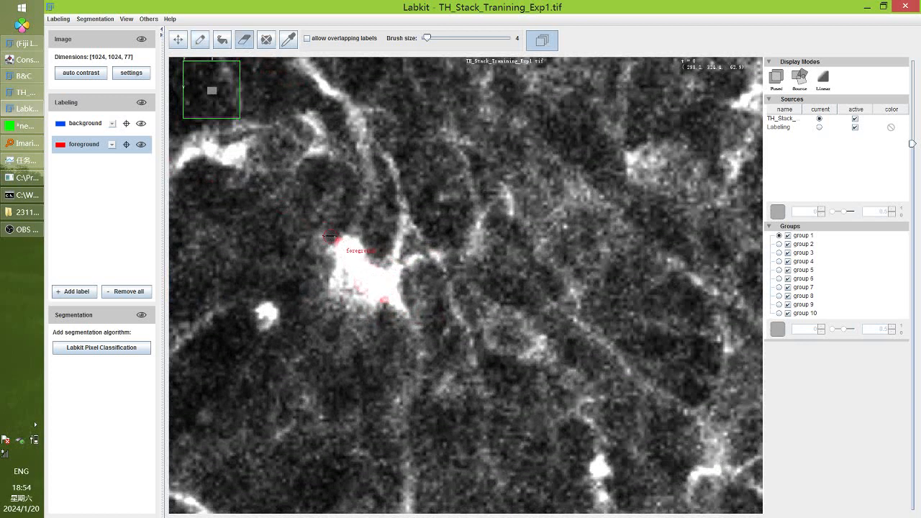
click(84, 124)
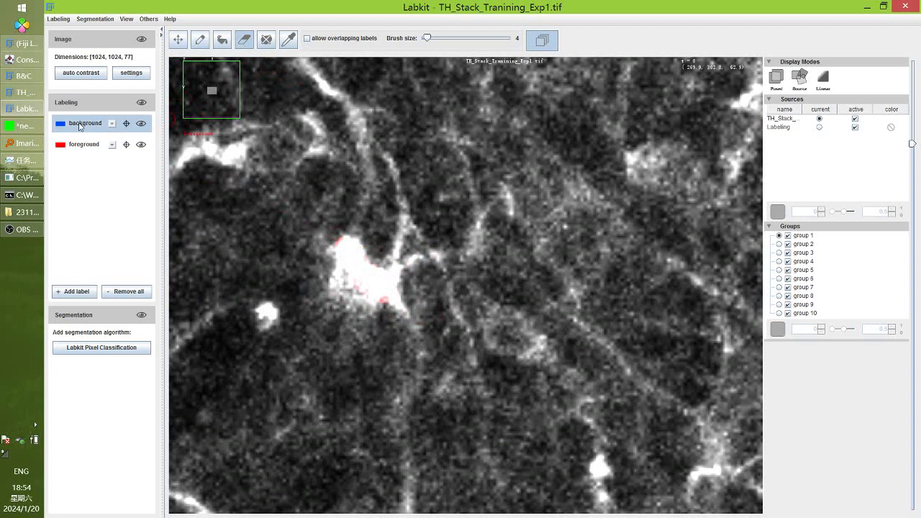
scroll(299, 319, down, 5)
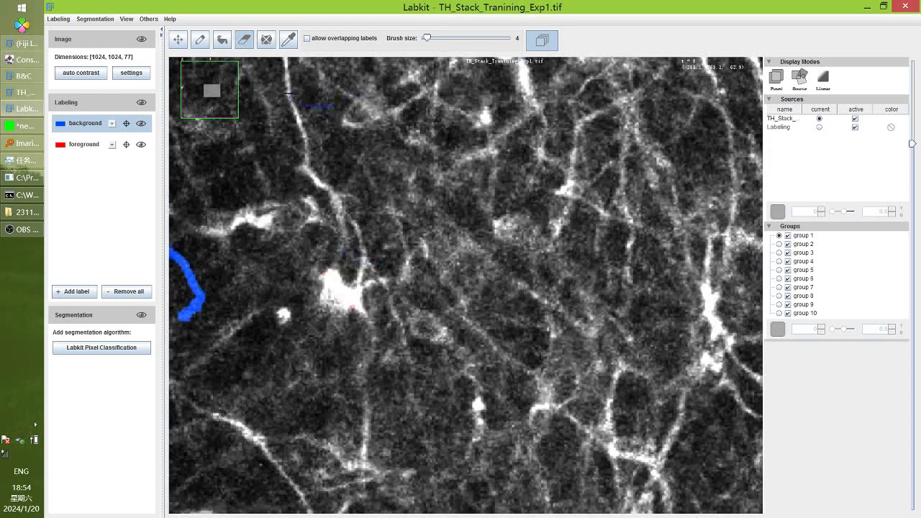
click(200, 39)
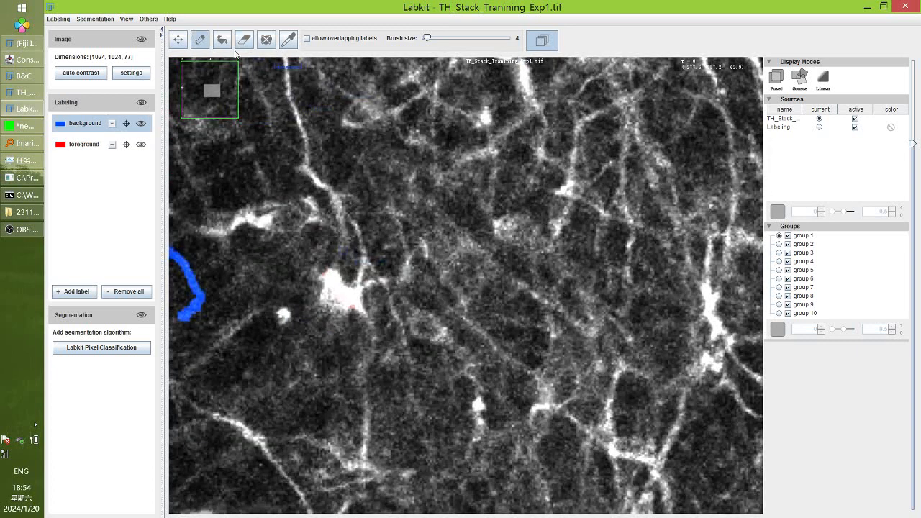
drag(286, 85, 309, 152)
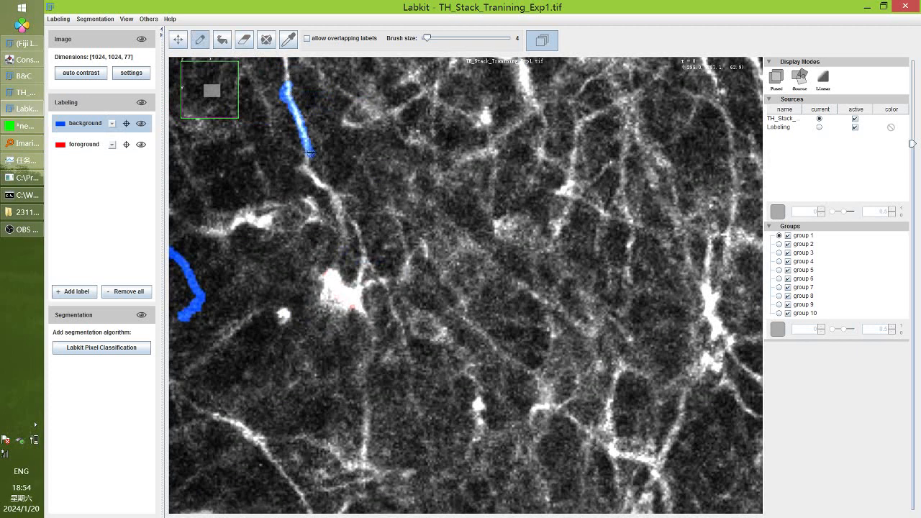
drag(599, 219, 598, 246)
drag(478, 327, 525, 375)
click(84, 144)
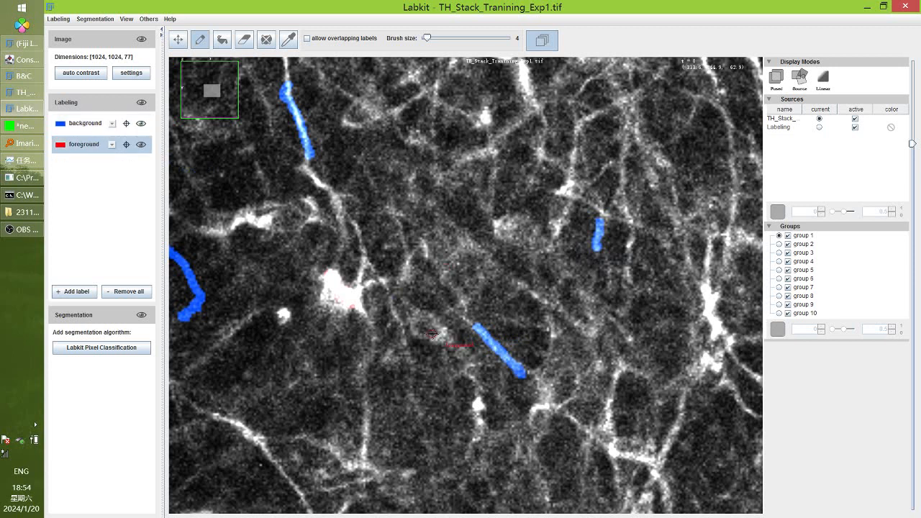
mouse_move(431, 331)
mouse_down()
mouse_move(421, 321)
mouse_move(415, 327)
mouse_move(428, 332)
mouse_move(423, 321)
mouse_move(439, 334)
mouse_move(415, 313)
mouse_move(413, 323)
mouse_up()
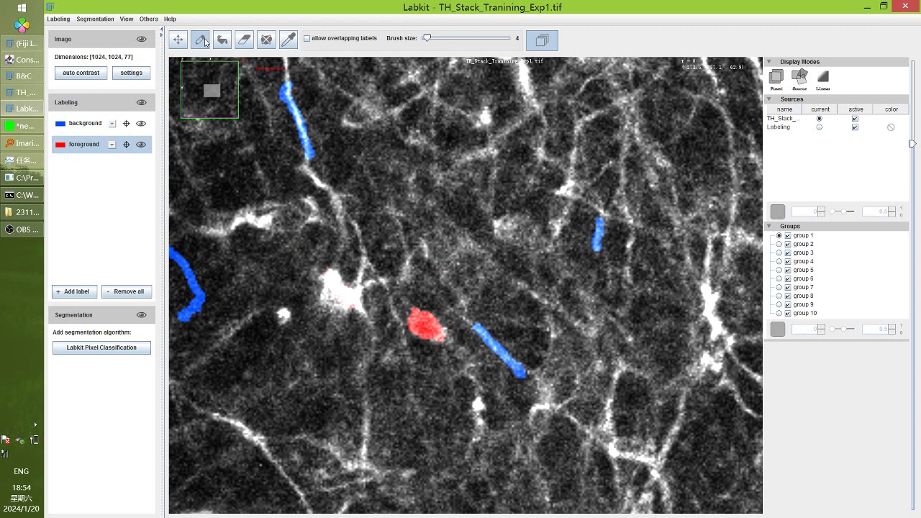
click(245, 40)
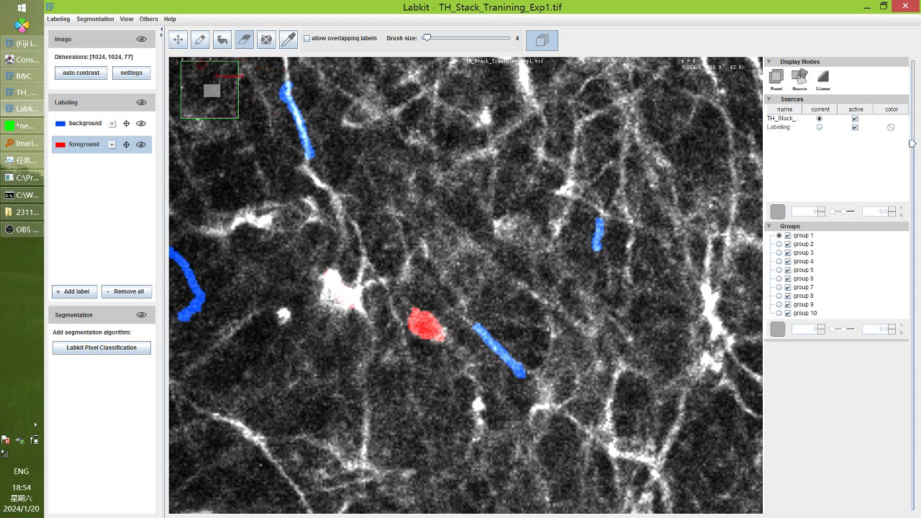
click(200, 40)
scroll(557, 354, up, 6)
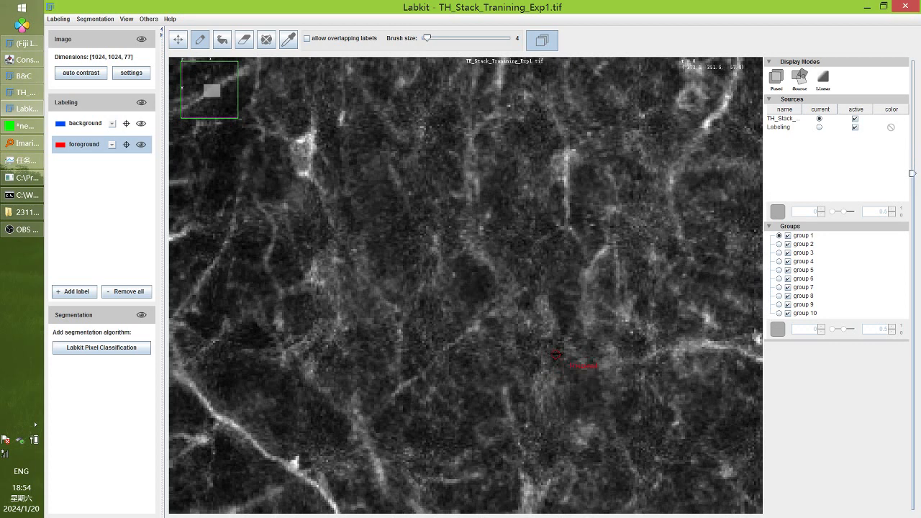
scroll(601, 252, down, 1)
scroll(604, 209, up, 6)
scroll(352, 160, down, 6)
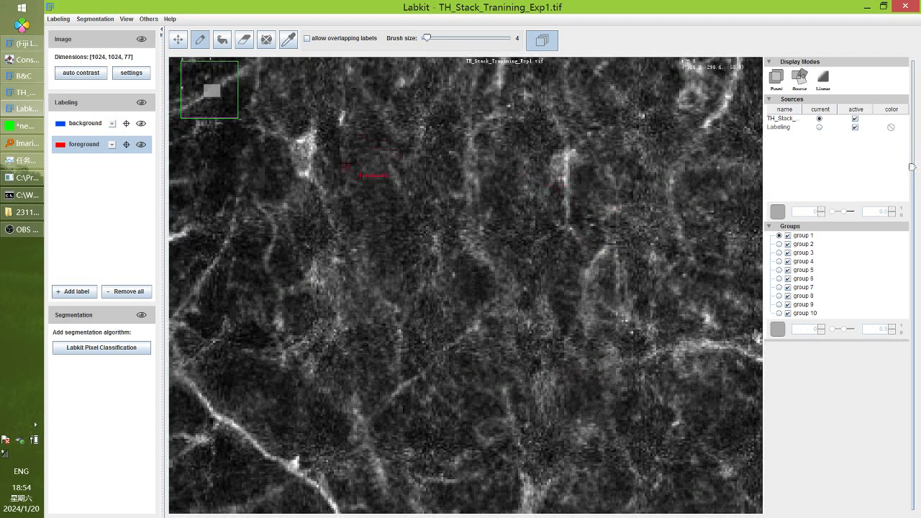
scroll(324, 157, up, 1)
mouse_move(300, 151)
mouse_down()
mouse_move(306, 141)
mouse_move(302, 173)
mouse_move(309, 138)
mouse_up()
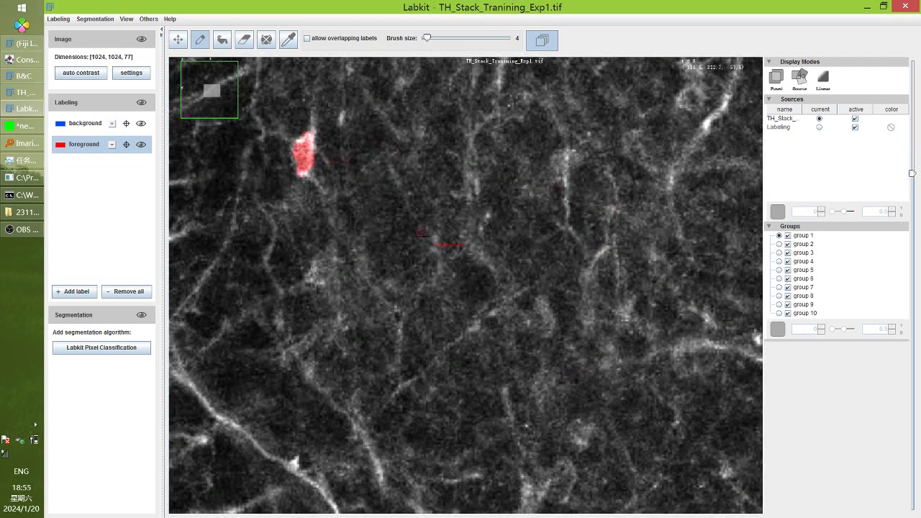
scroll(496, 237, down, 6)
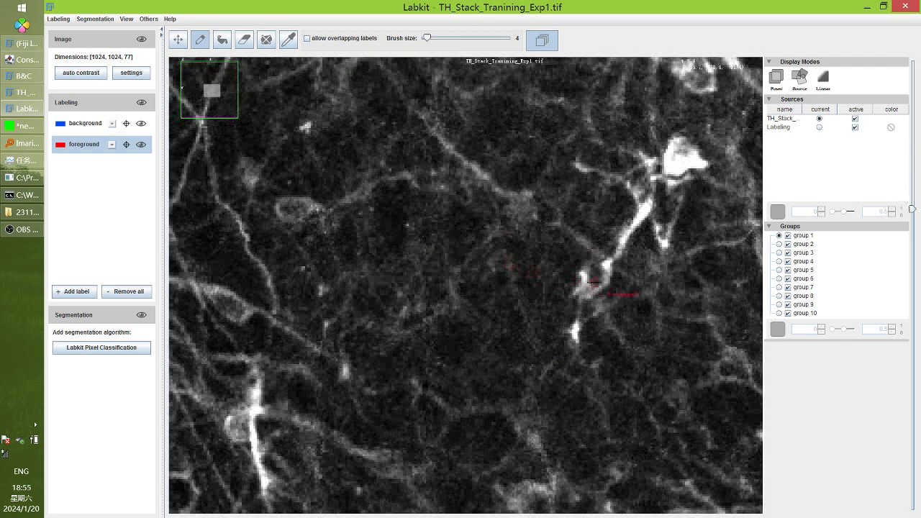
mouse_move(308, 206)
mouse_down()
mouse_move(290, 203)
mouse_move(278, 214)
mouse_move(305, 204)
mouse_up()
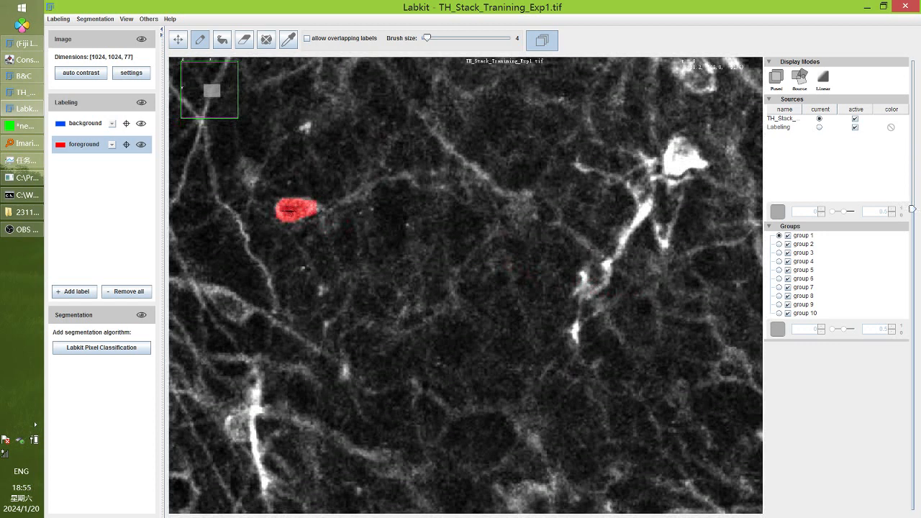
scroll(290, 213, down, 5)
scroll(293, 215, up, 4)
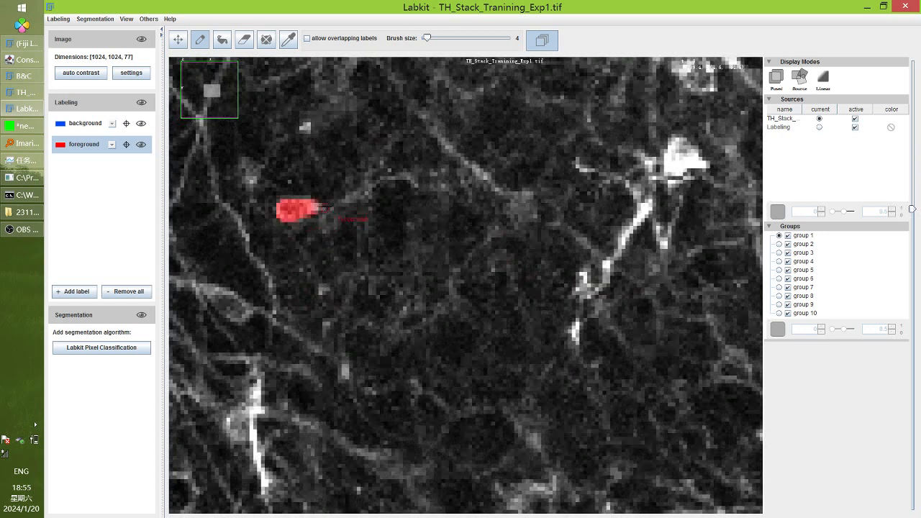
scroll(475, 209, down, 3)
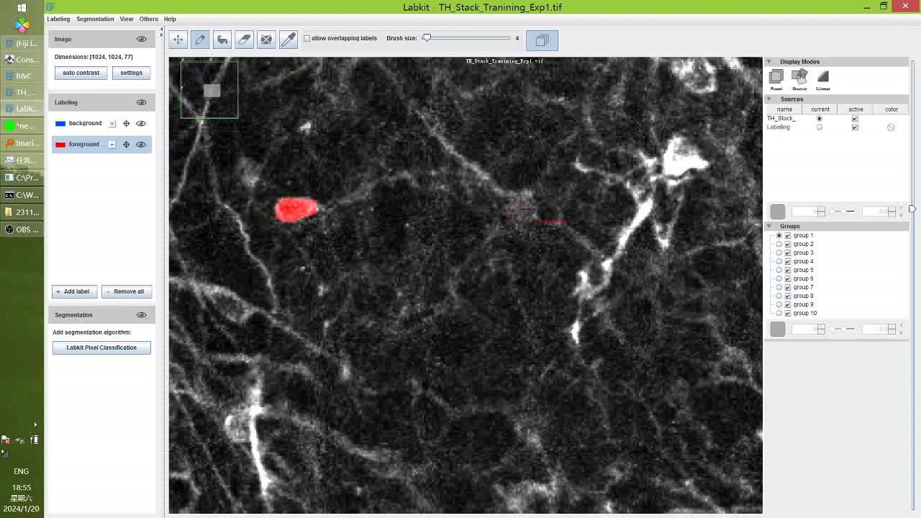
drag(510, 210, 527, 198)
scroll(527, 196, up, 5)
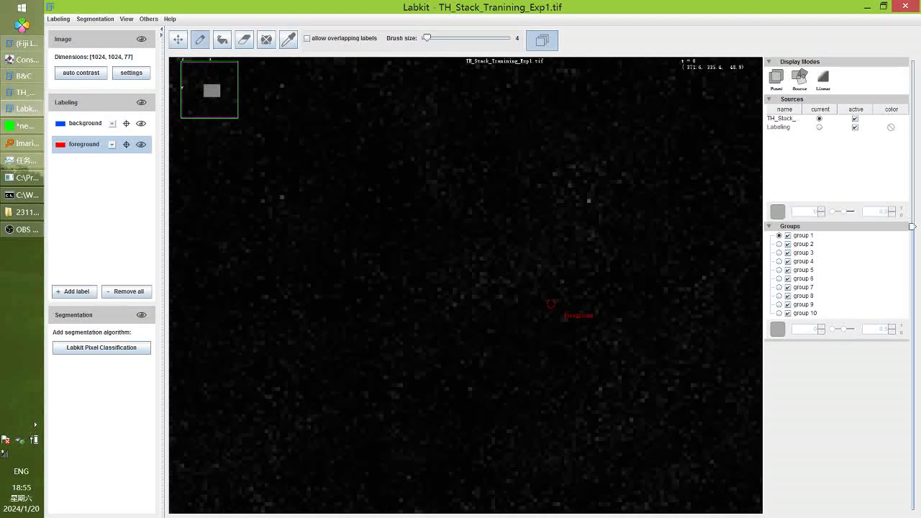
scroll(547, 320, down, 5)
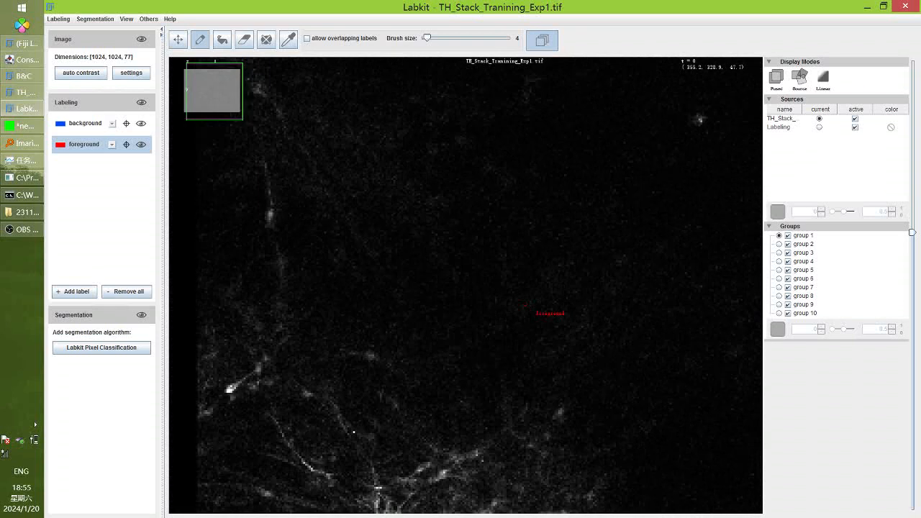
scroll(459, 462, up, 8)
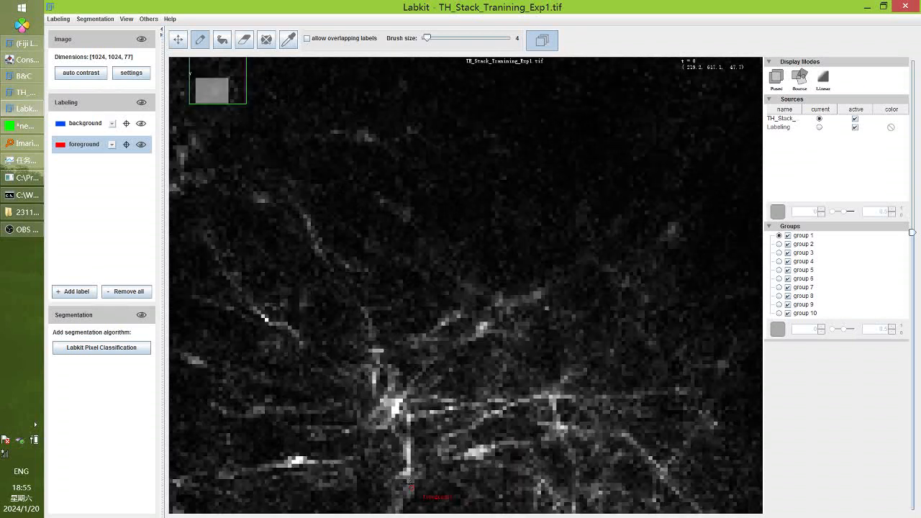
Brighten the stack by lowering the display maximum to 4,935, browsing slices to check
key(s)
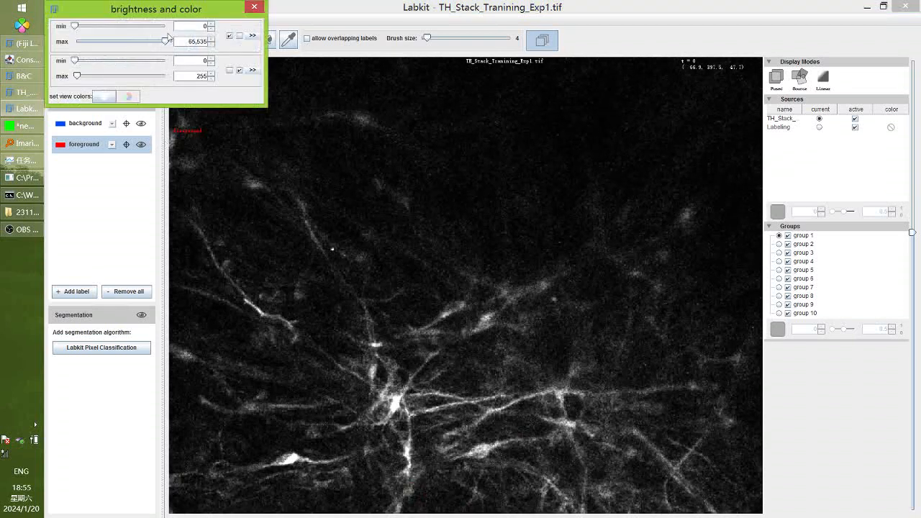
drag(167, 41, 84, 41)
drag(444, 403, 487, 350)
scroll(489, 234, down, 6)
scroll(500, 384, down, 10)
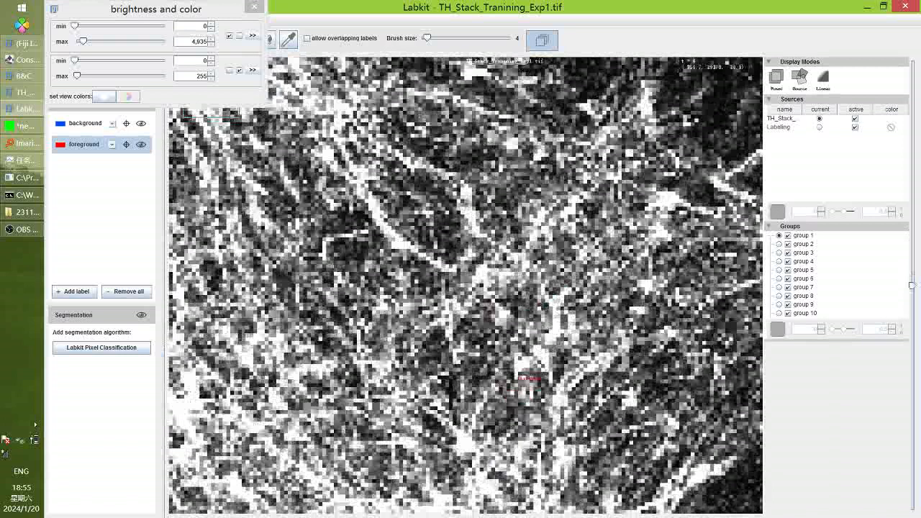
scroll(633, 377, up, 10)
scroll(617, 368, down, 10)
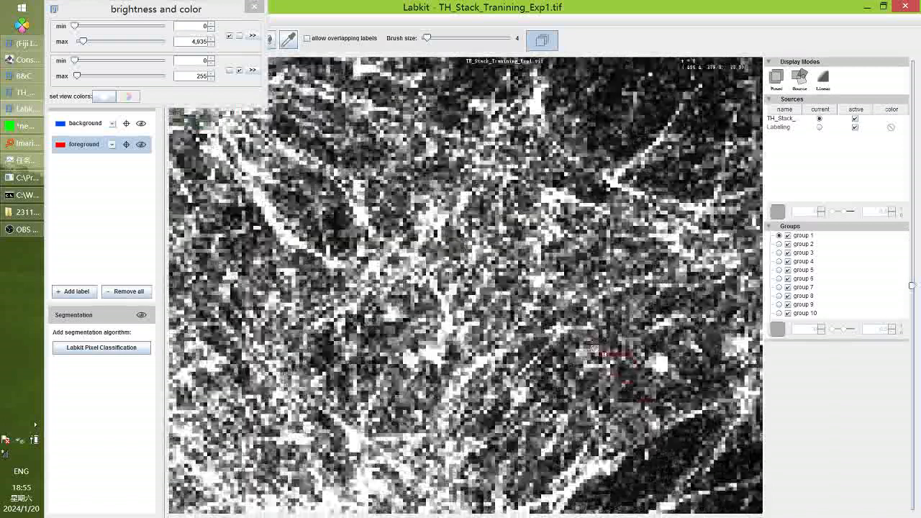
scroll(565, 308, up, 10)
scroll(467, 286, up, 3)
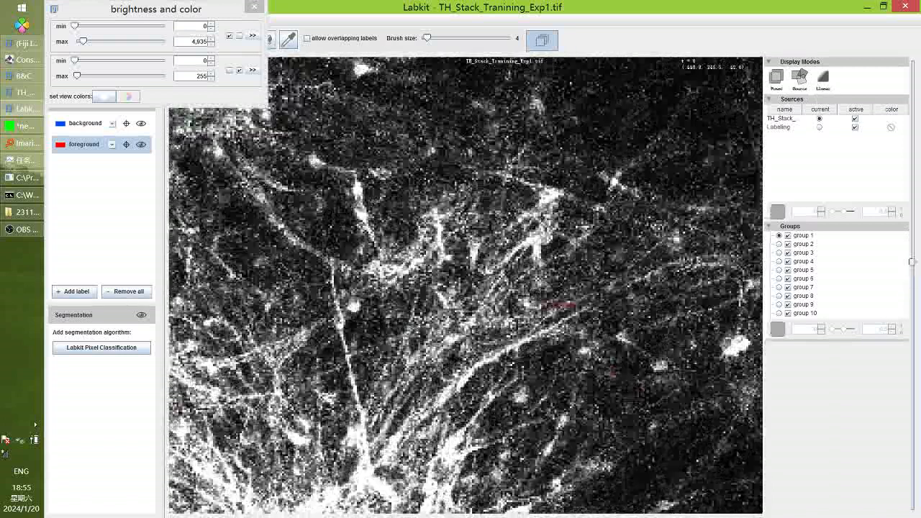
scroll(466, 285, down, 5)
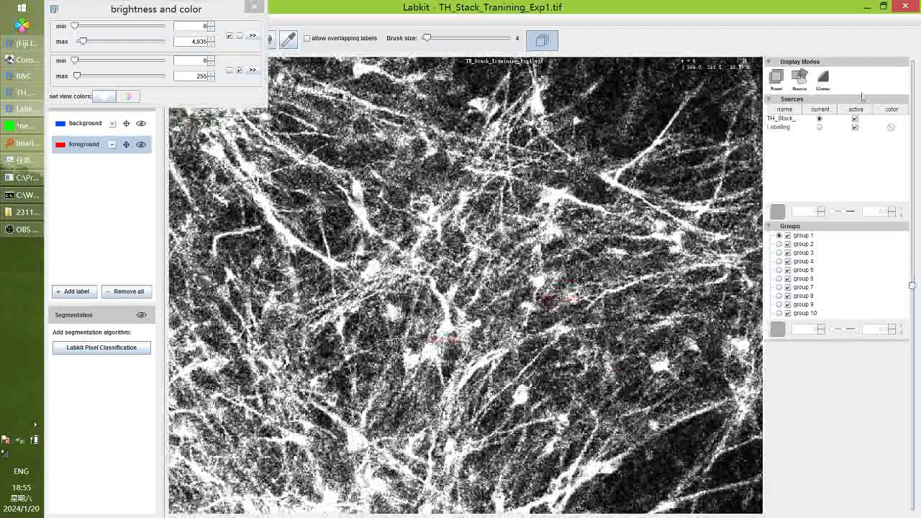
Return to smooth linear rendering and raise the display maximum to 9,516
click(822, 87)
click(823, 87)
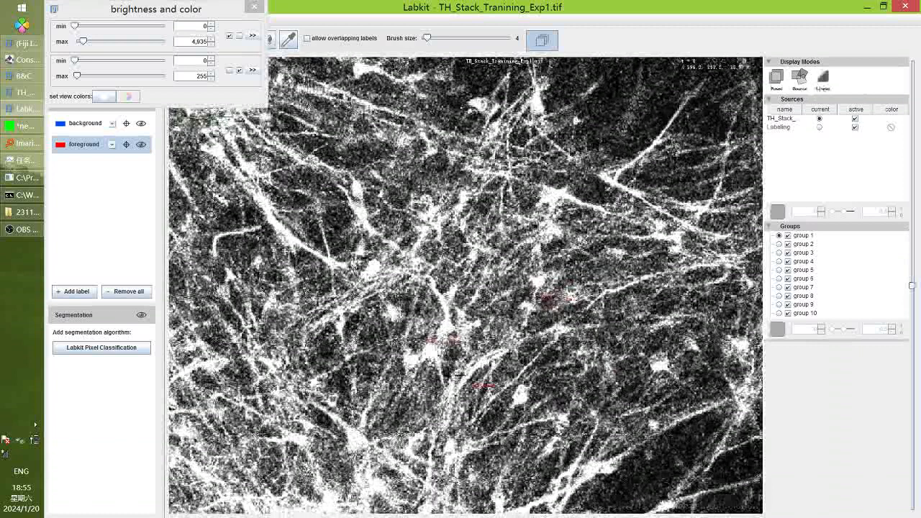
scroll(454, 363, up, 10)
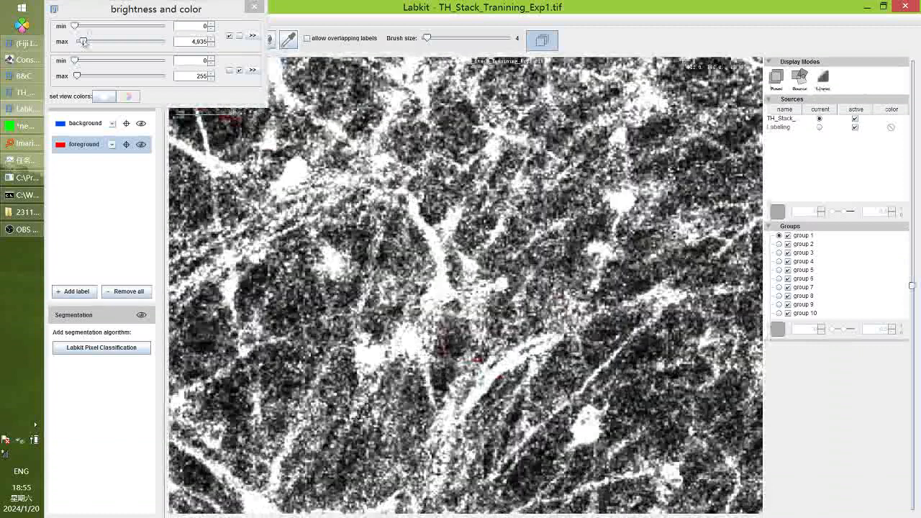
drag(86, 38, 88, 41)
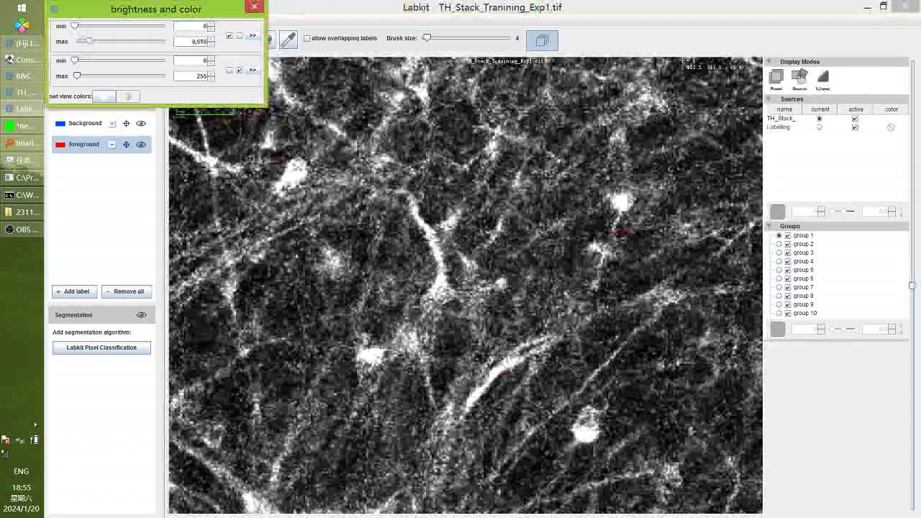
Paint foreground labels over three bright cell bodies: right-hand, upper-left and lower
click(621, 203)
drag(616, 195, 623, 203)
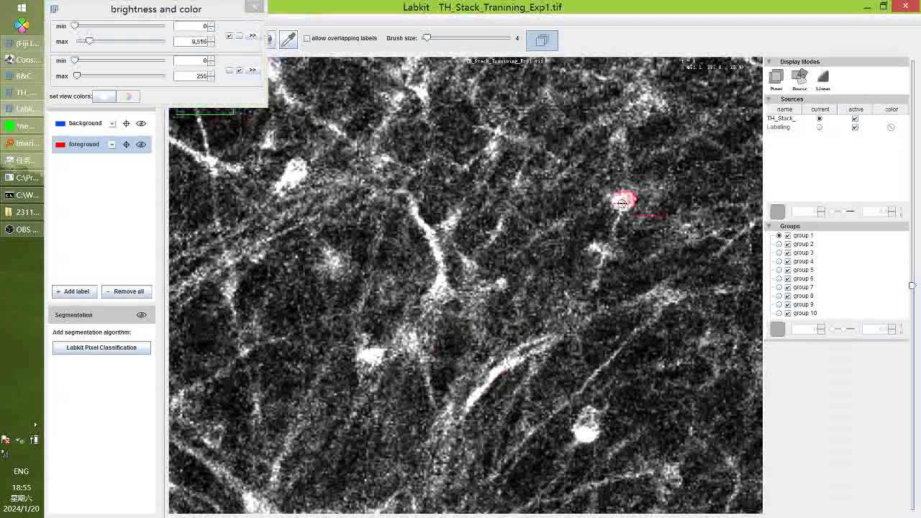
drag(282, 173, 295, 162)
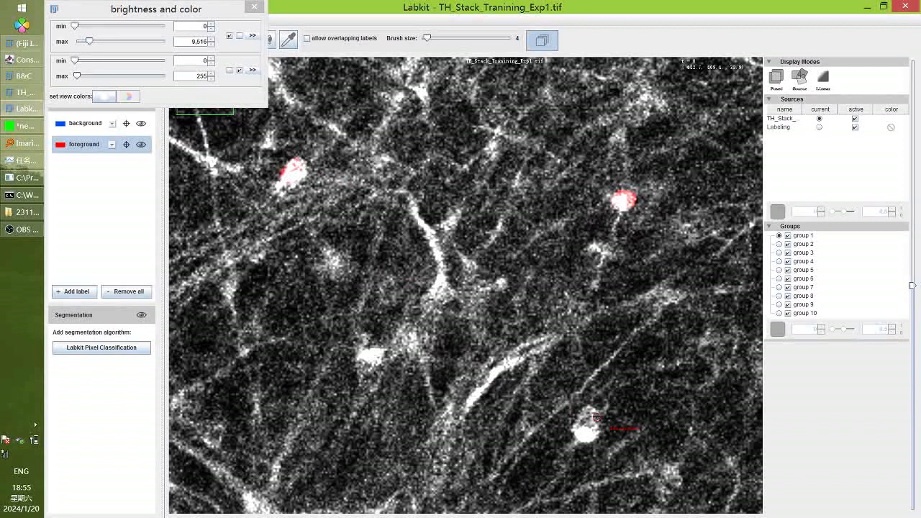
mouse_move(575, 416)
mouse_down()
mouse_move(581, 423)
mouse_move(591, 412)
mouse_move(598, 426)
mouse_up()
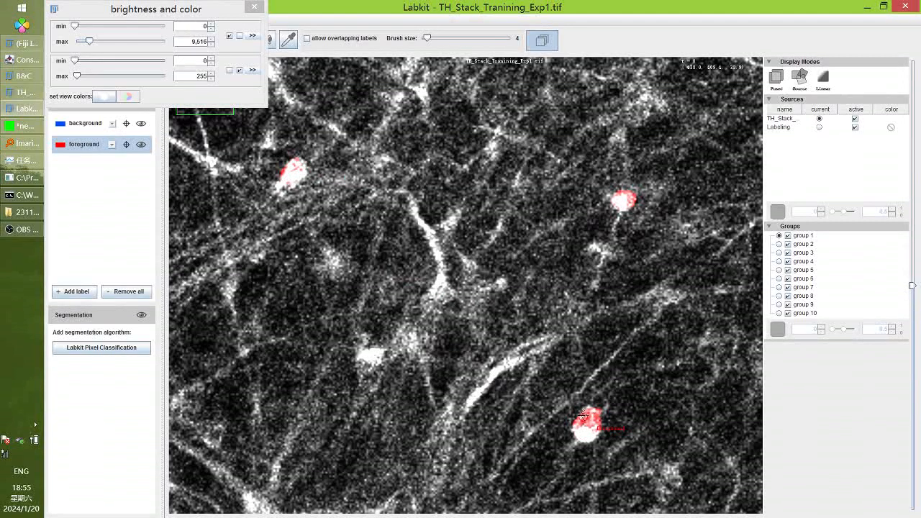
Add a Labkit Pixel Classification algorithm and train it on the painted labels
click(147, 348)
click(146, 334)
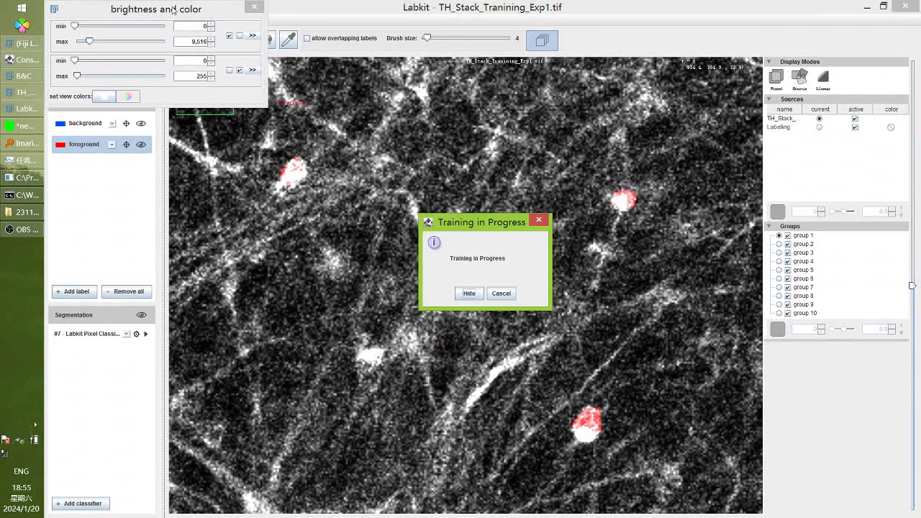
drag(184, 10, 837, 9)
click(450, 34)
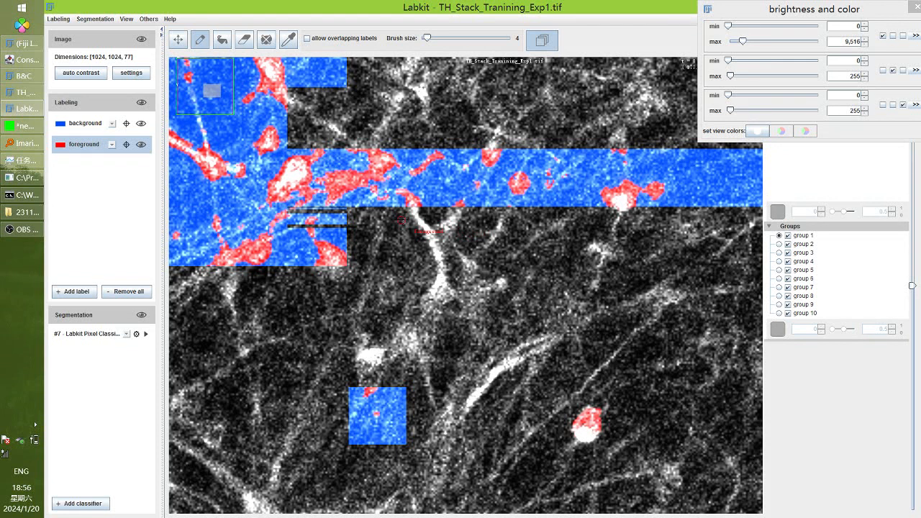
Pan and zoom across the slice to inspect the red/blue segmentation
scroll(401, 221, down, 5)
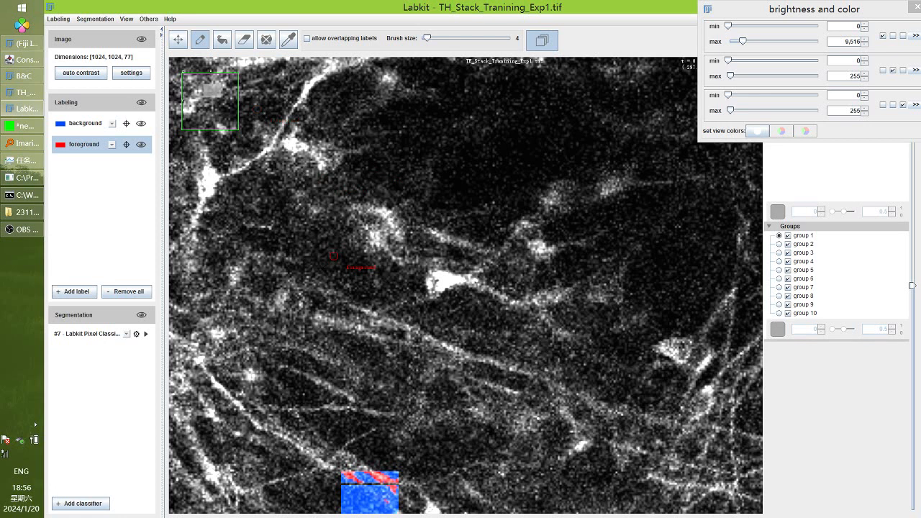
drag(468, 461, 370, 212)
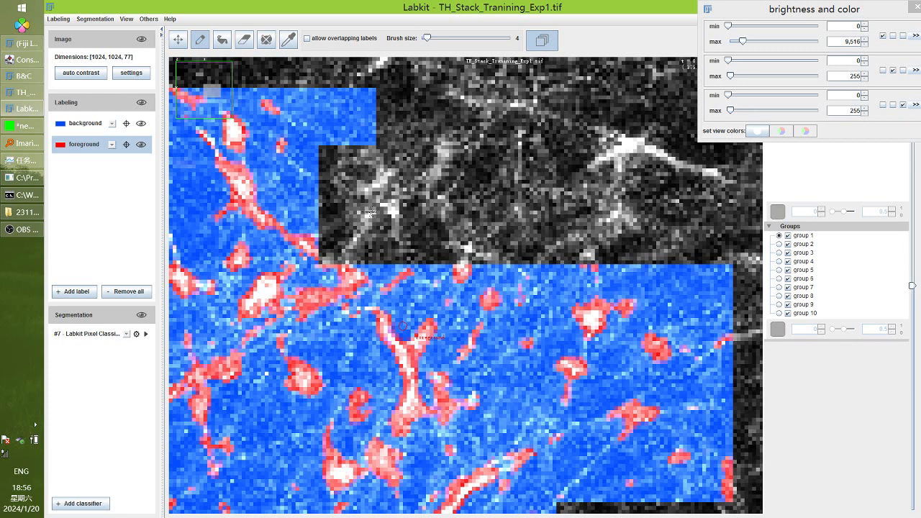
scroll(372, 213, down, 10)
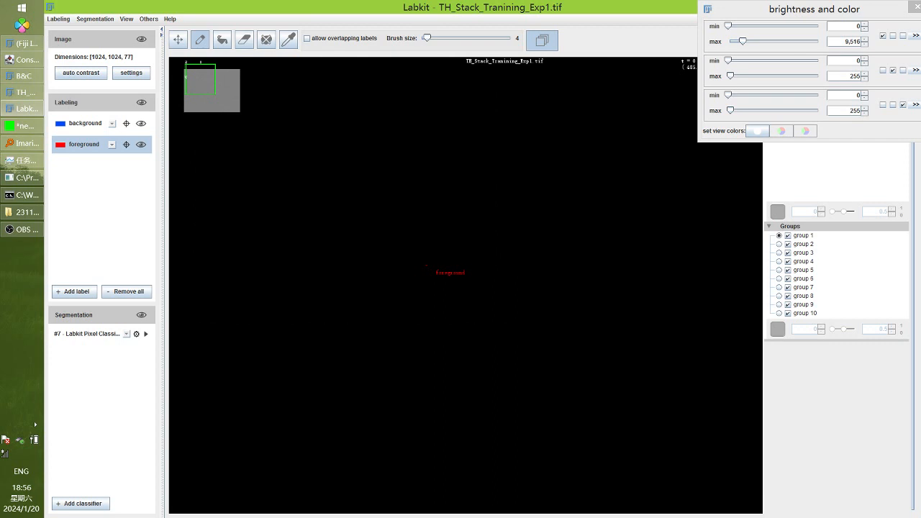
scroll(394, 193, up, 3)
drag(394, 194, 456, 340)
scroll(412, 301, down, 5)
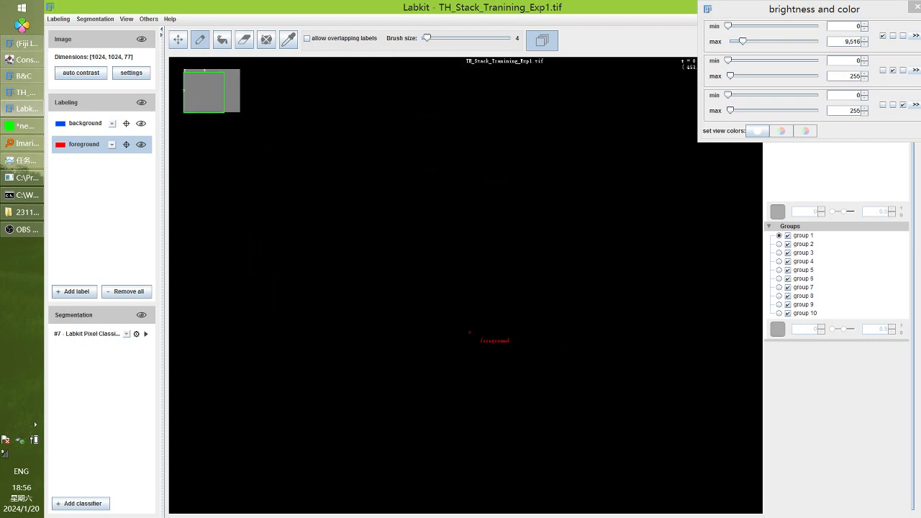
scroll(494, 339, down, 3)
Lower the display maximum to 3,873 and browse slices to check the result
drag(742, 41, 736, 43)
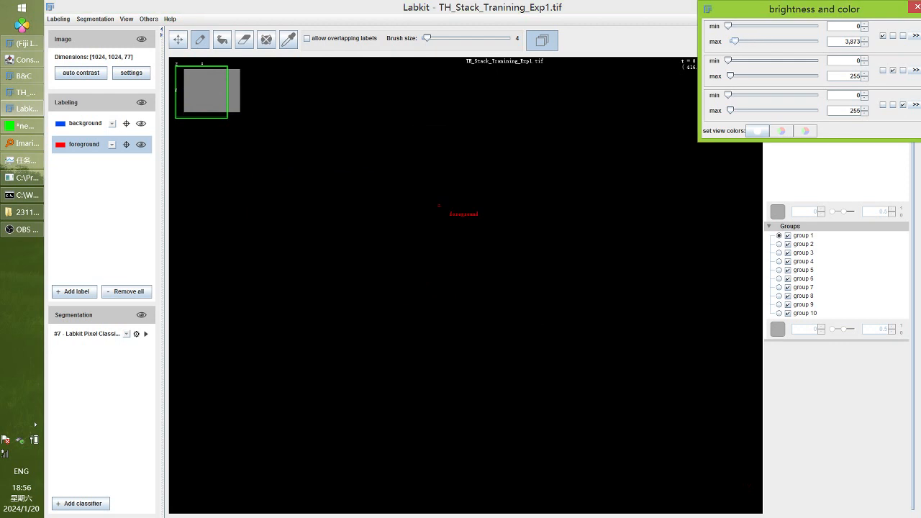
click(559, 43)
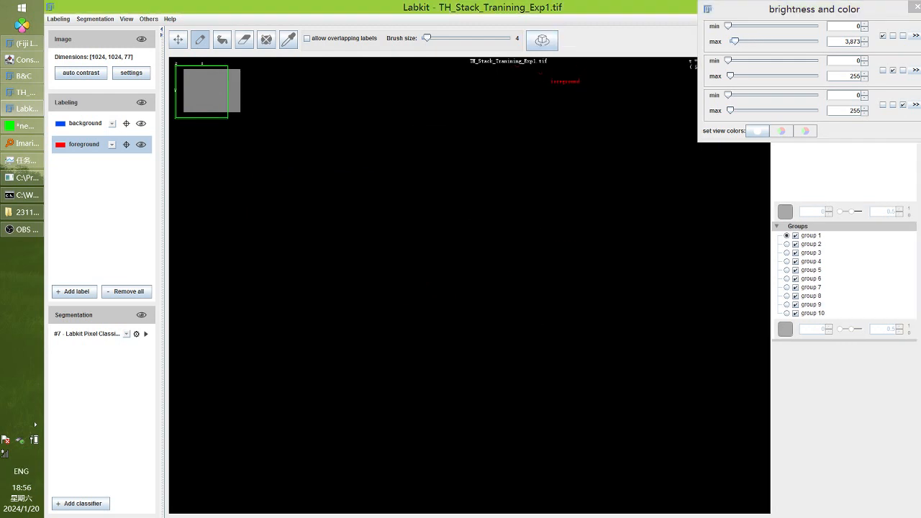
scroll(502, 288, up, 5)
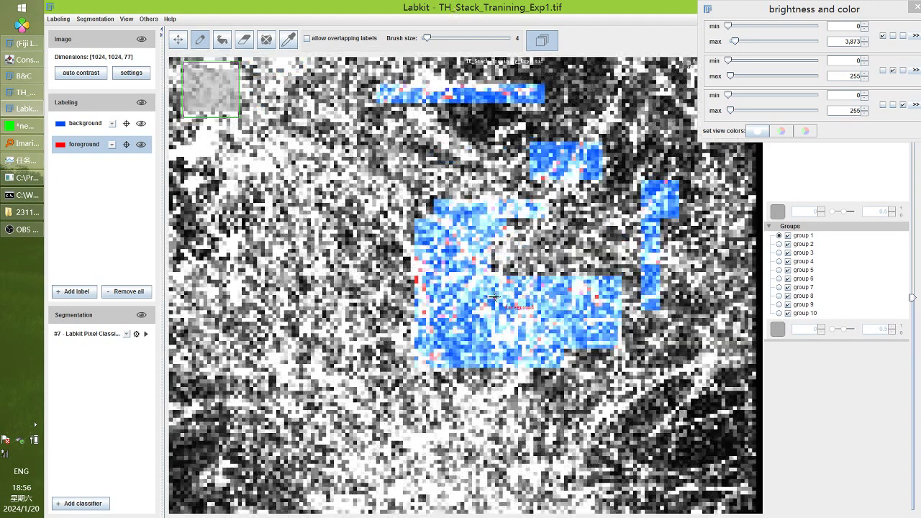
scroll(502, 287, up, 2)
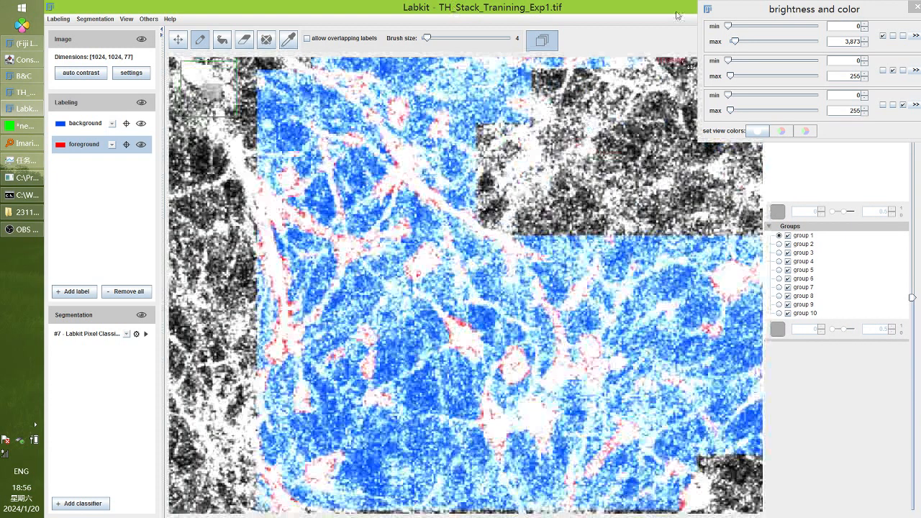
drag(752, 13, 746, 387)
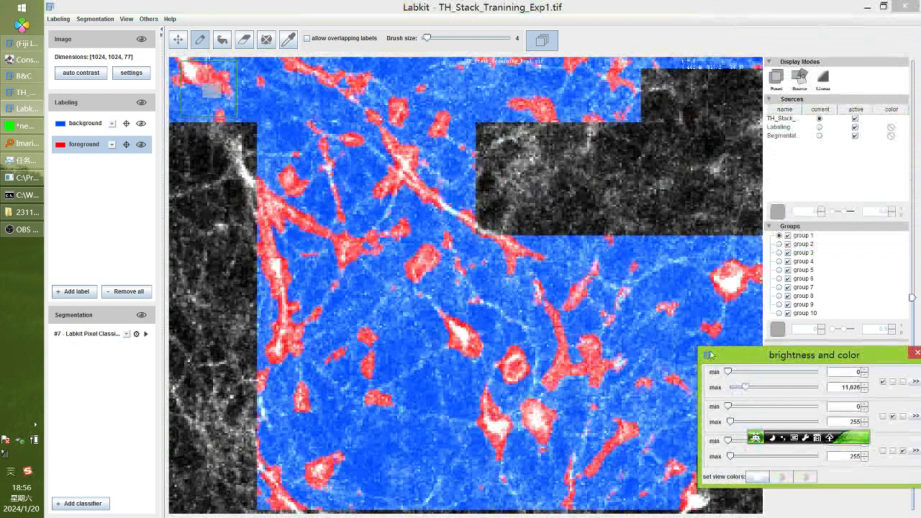
scroll(462, 109, up, 3)
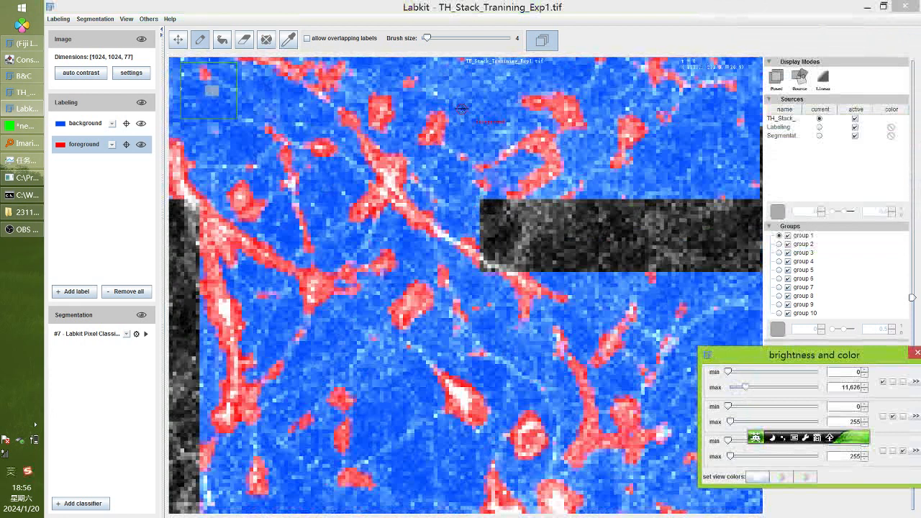
scroll(462, 108, up, 3)
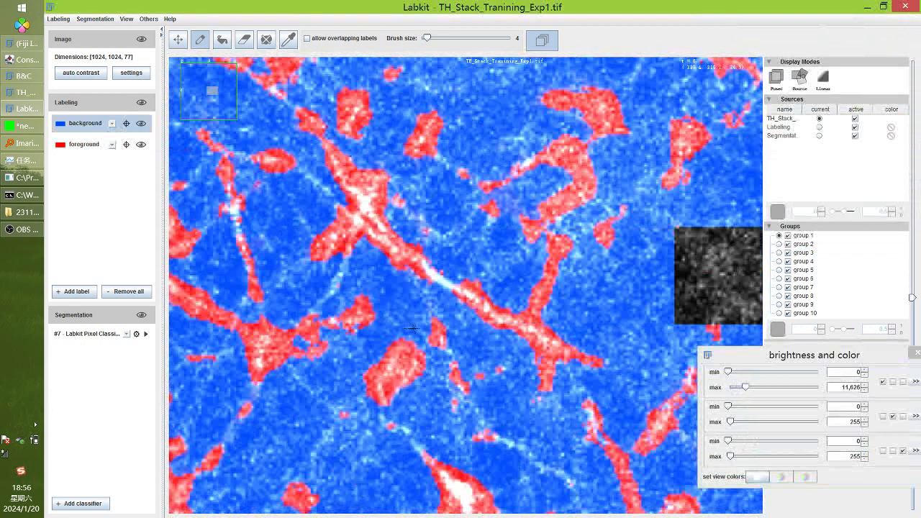
Label the bright diagonal filament and the left filament as background
mouse_move(462, 292)
mouse_down()
mouse_move(503, 313)
mouse_move(525, 310)
mouse_move(555, 256)
mouse_up()
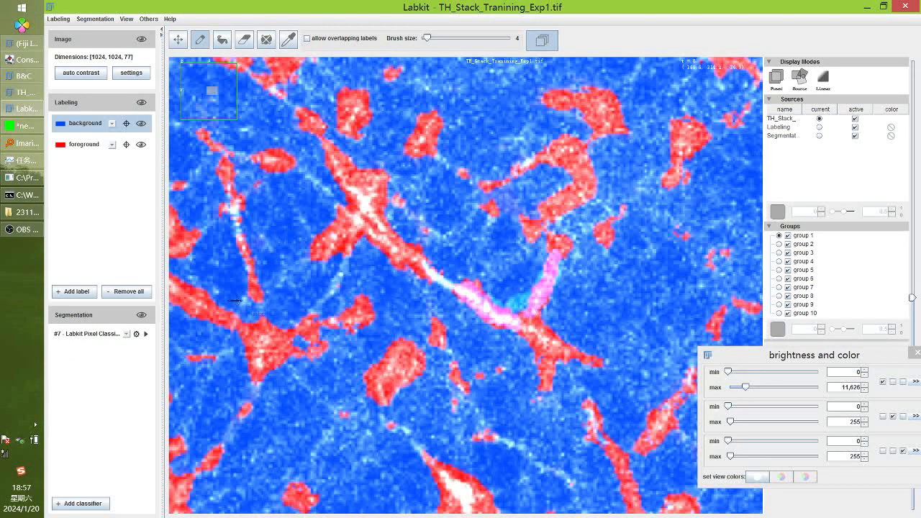
drag(246, 292, 238, 235)
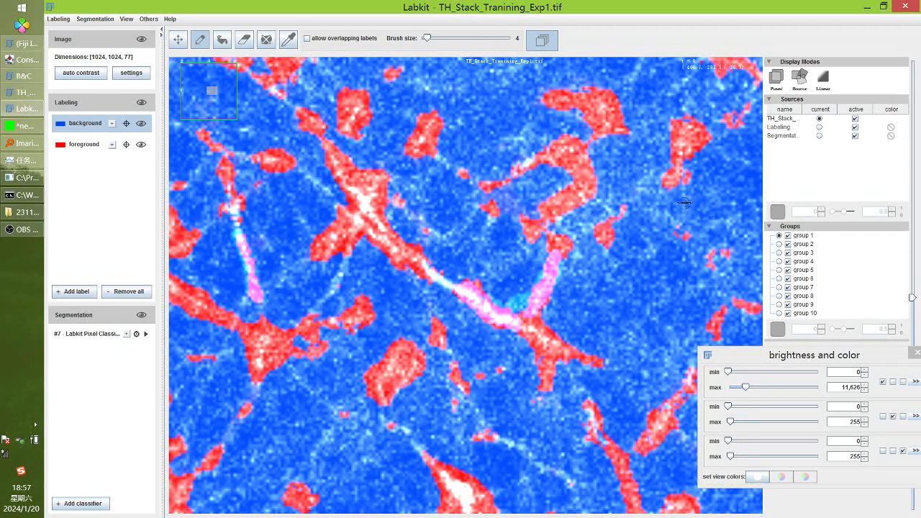
drag(685, 203, 415, 310)
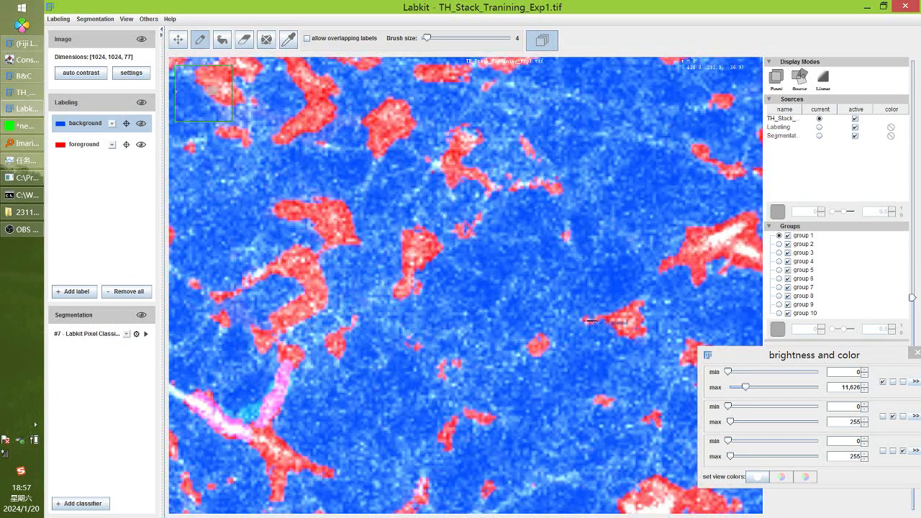
scroll(561, 347, up, 3)
drag(408, 188, 402, 194)
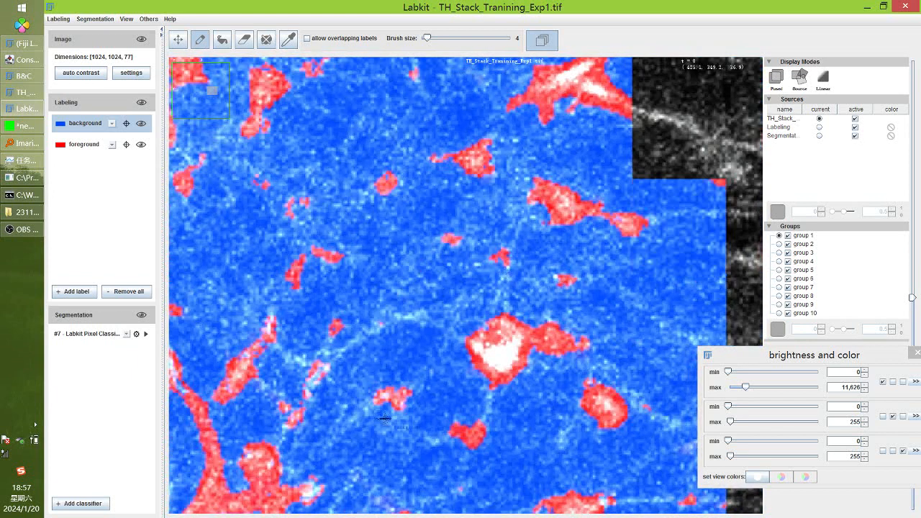
drag(384, 418, 476, 166)
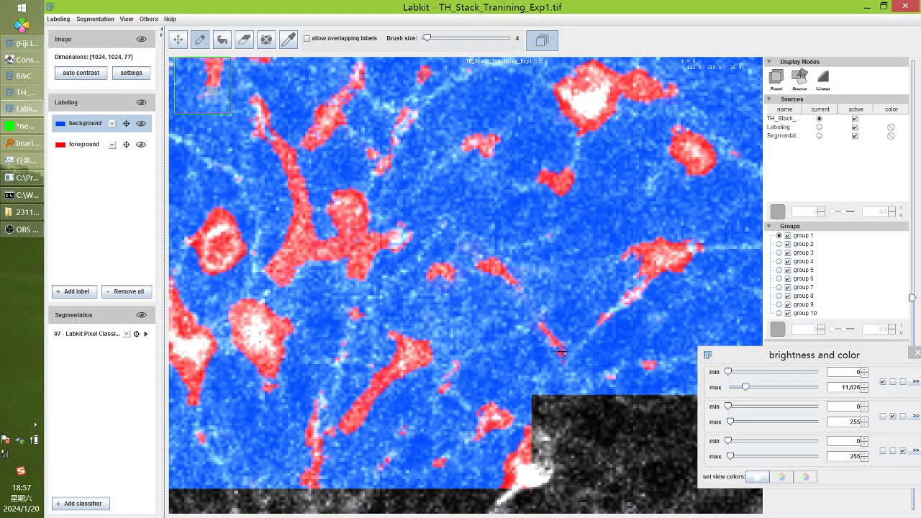
Add background strokes on a faint fibre, a dim region, and another bright filament
drag(561, 352, 540, 325)
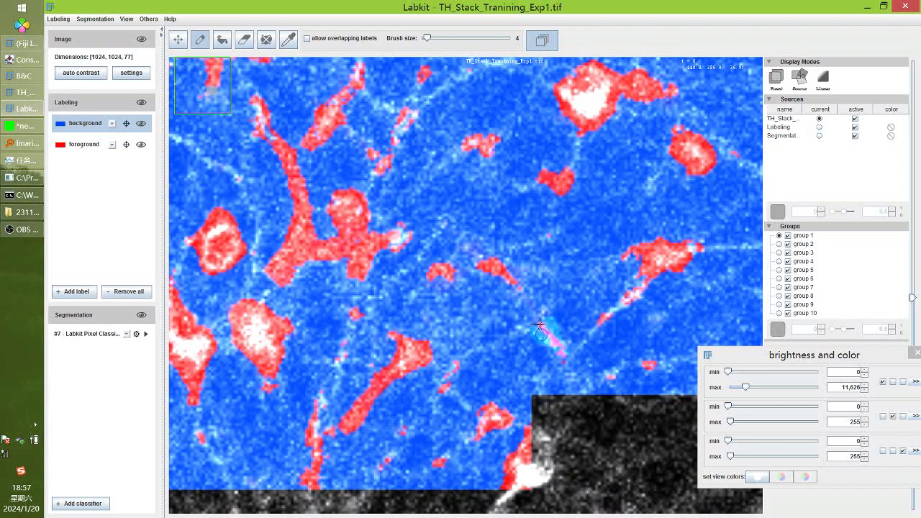
drag(375, 383, 490, 268)
drag(491, 266, 459, 306)
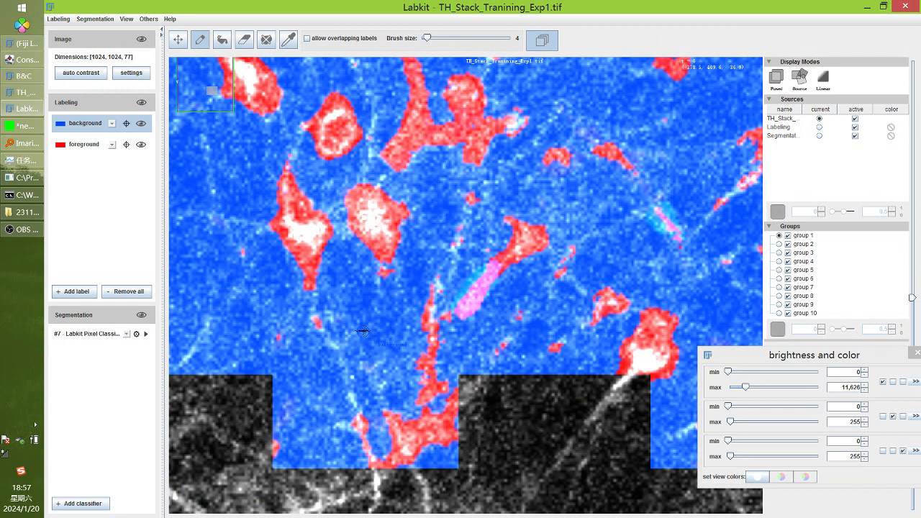
scroll(364, 332, down, 3)
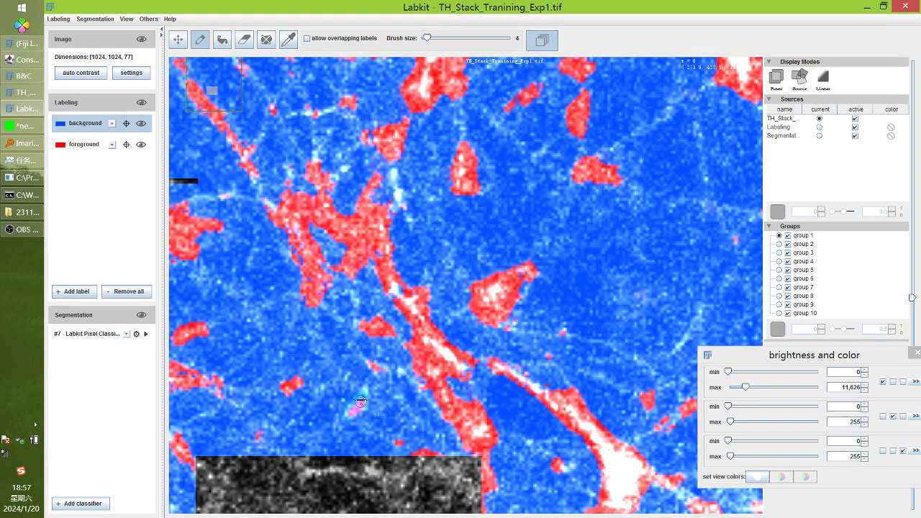
drag(431, 324, 478, 361)
Retrain the classifier, pick foreground with the eraser, and hide the segmentation overlay
click(145, 334)
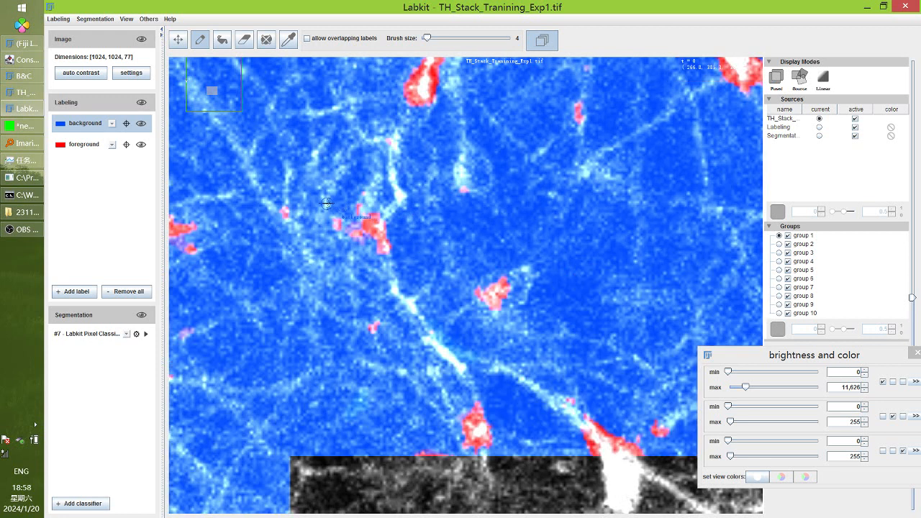
scroll(410, 227, up, 5)
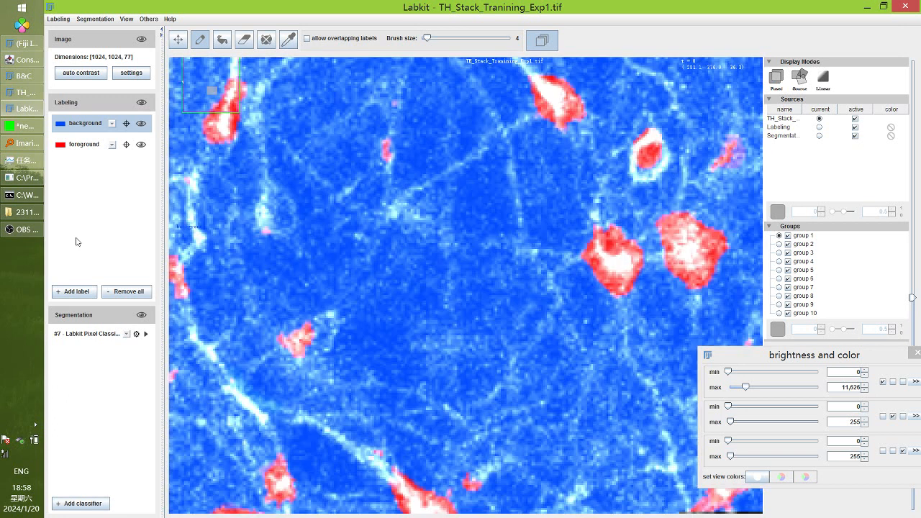
click(72, 148)
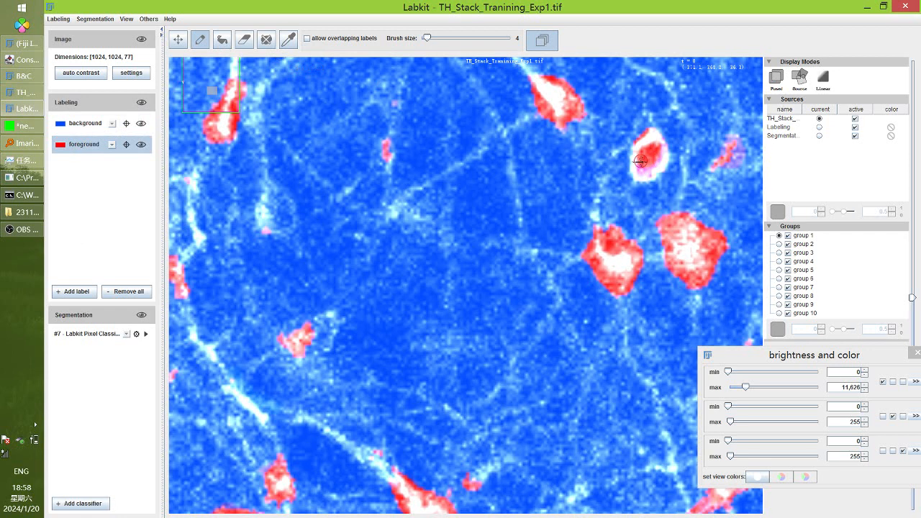
click(245, 40)
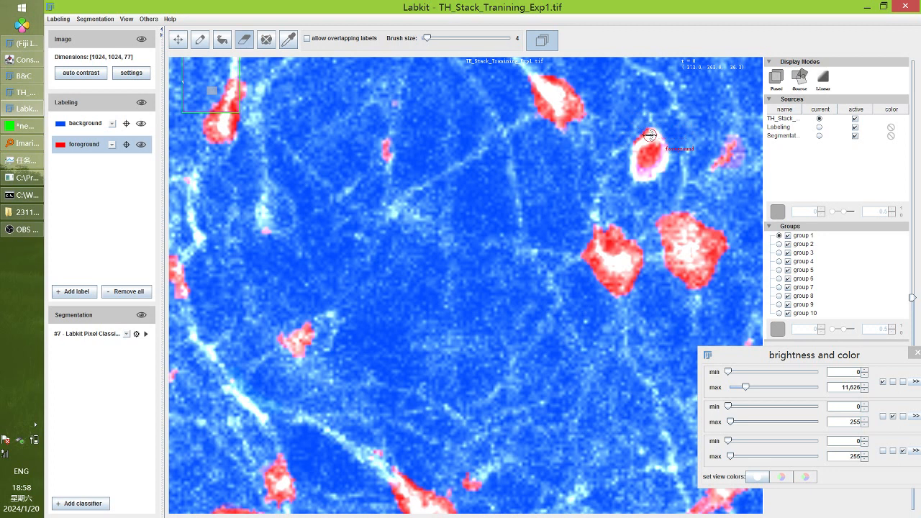
click(855, 136)
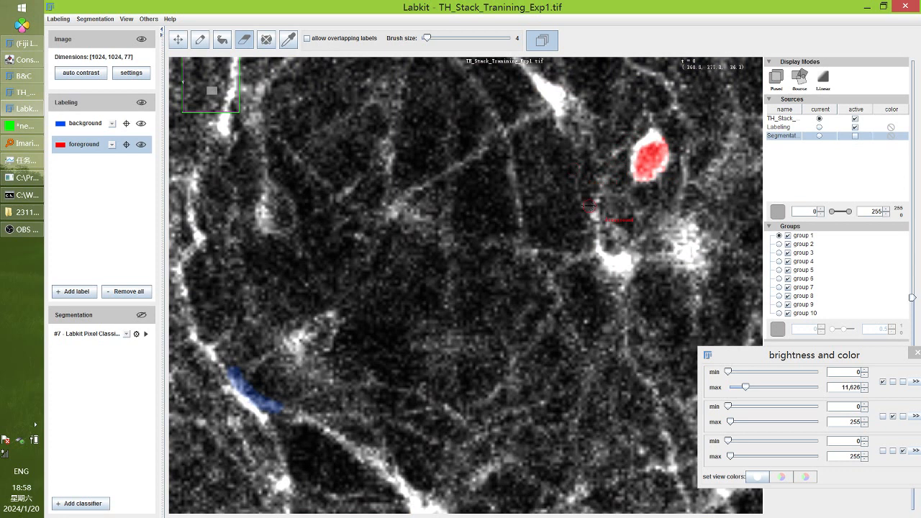
Re-enable the Segmentation overlay, return to the pencil tool, and zoom out then back in
click(855, 136)
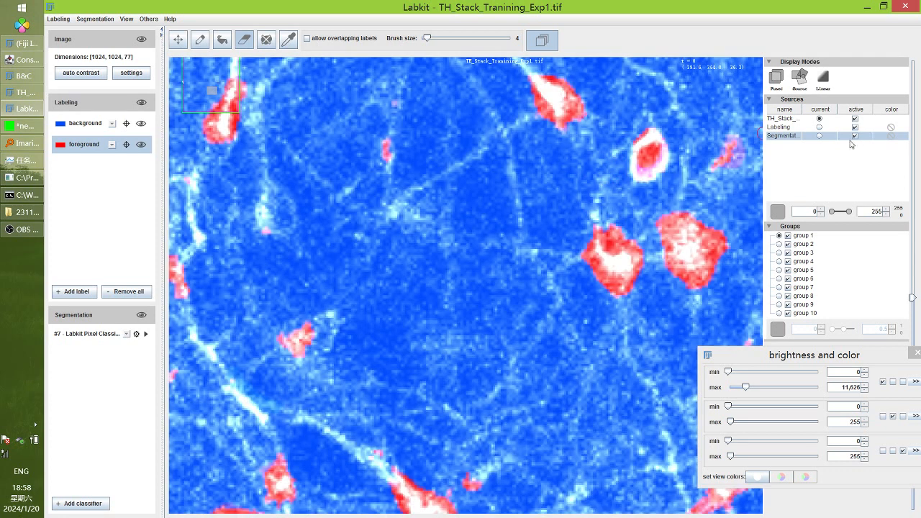
click(201, 41)
scroll(603, 208, down, 2)
scroll(602, 208, down, 4)
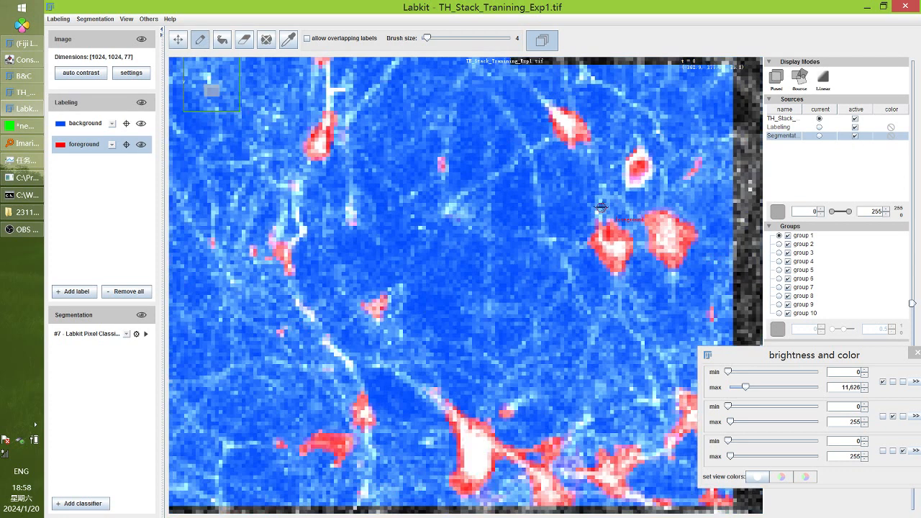
scroll(601, 208, down, 2)
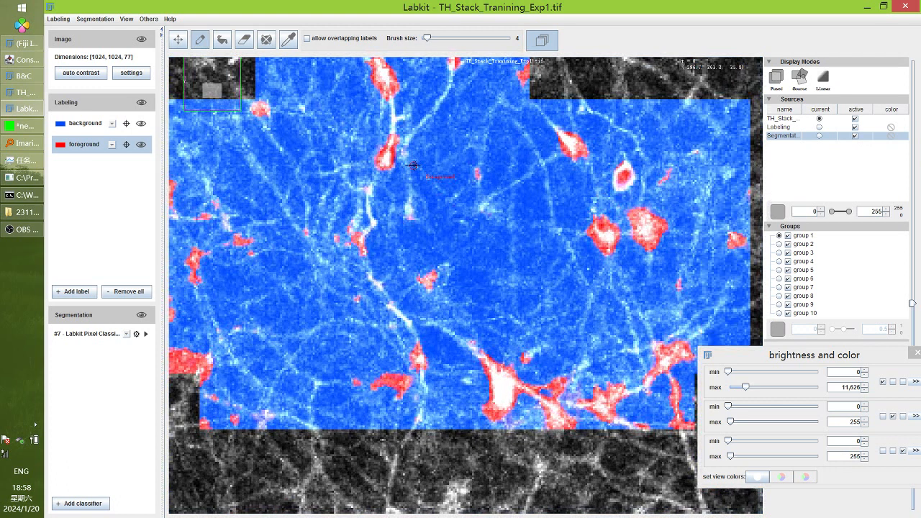
scroll(413, 165, down, 2)
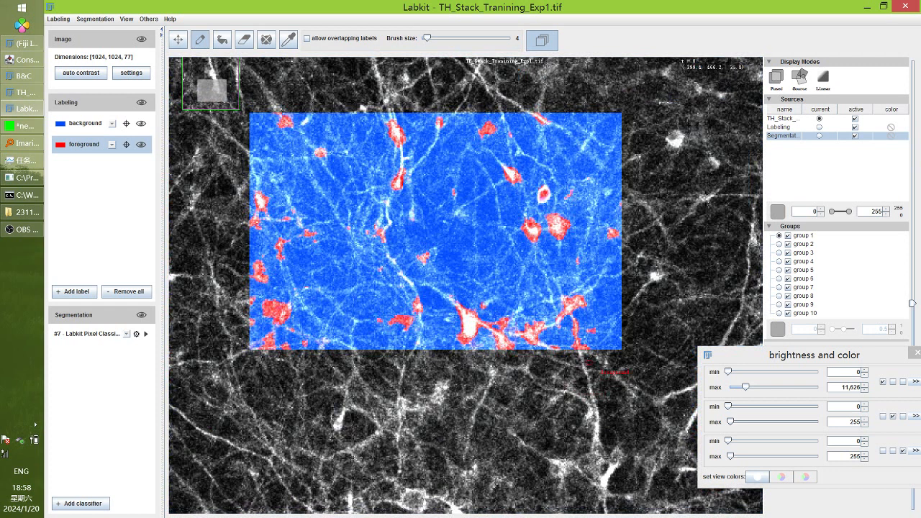
scroll(589, 362, up, 3)
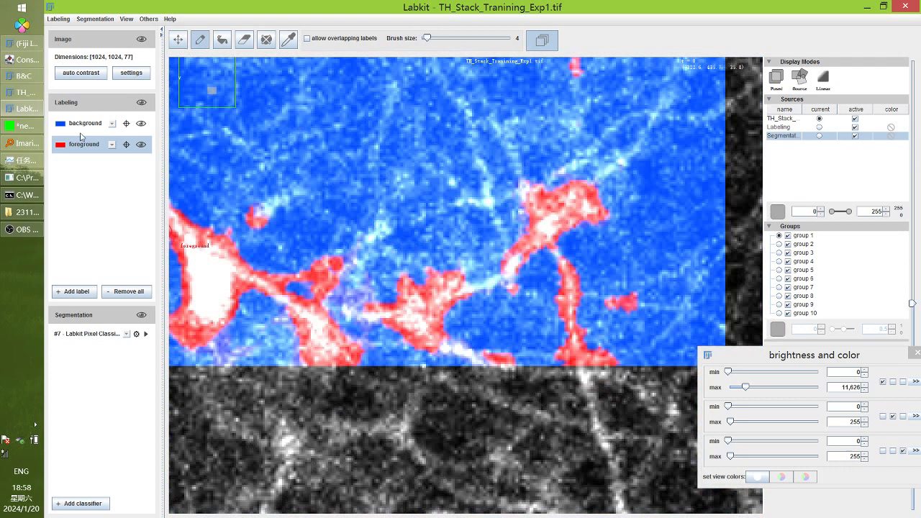
Paint a background stroke along the central cell's edge
click(82, 124)
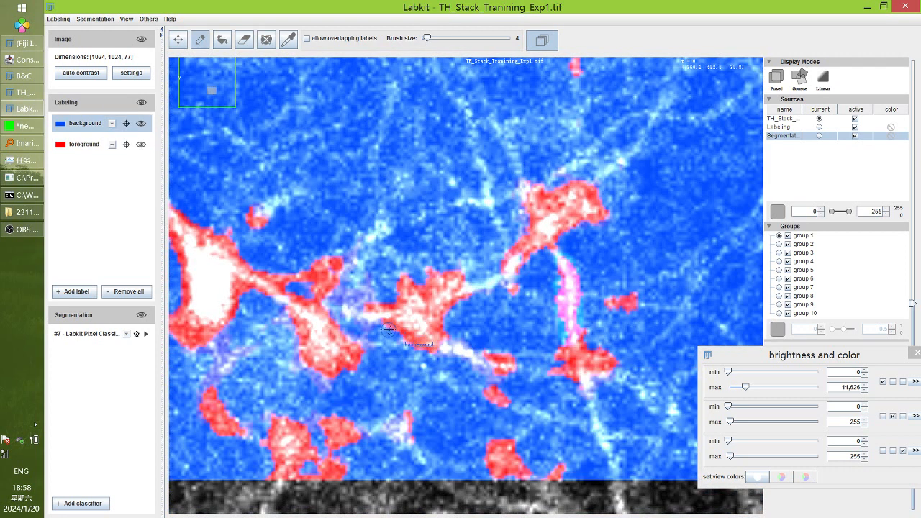
drag(383, 325, 430, 350)
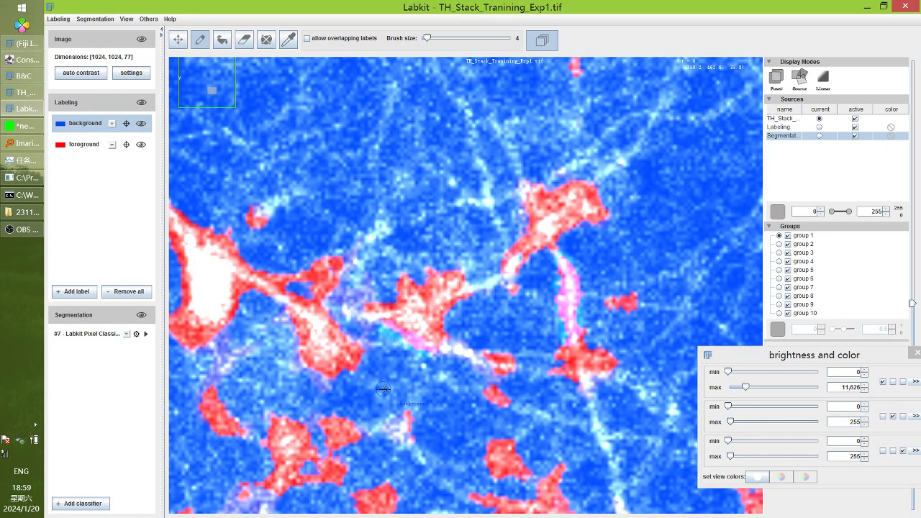
drag(384, 389, 495, 182)
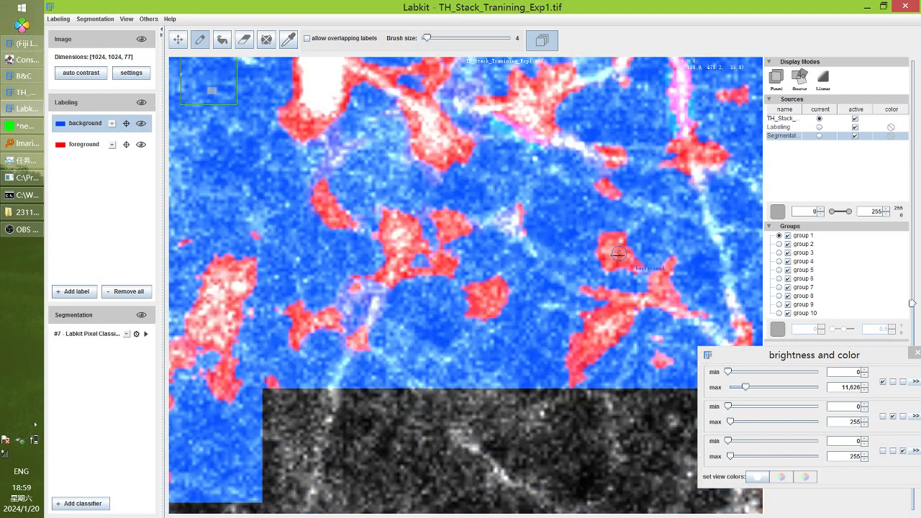
scroll(630, 250, up, 3)
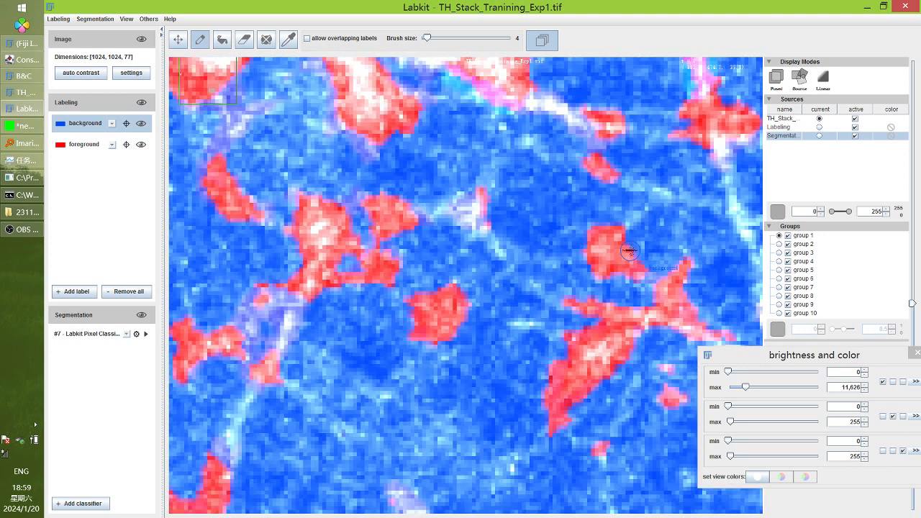
scroll(630, 250, up, 3)
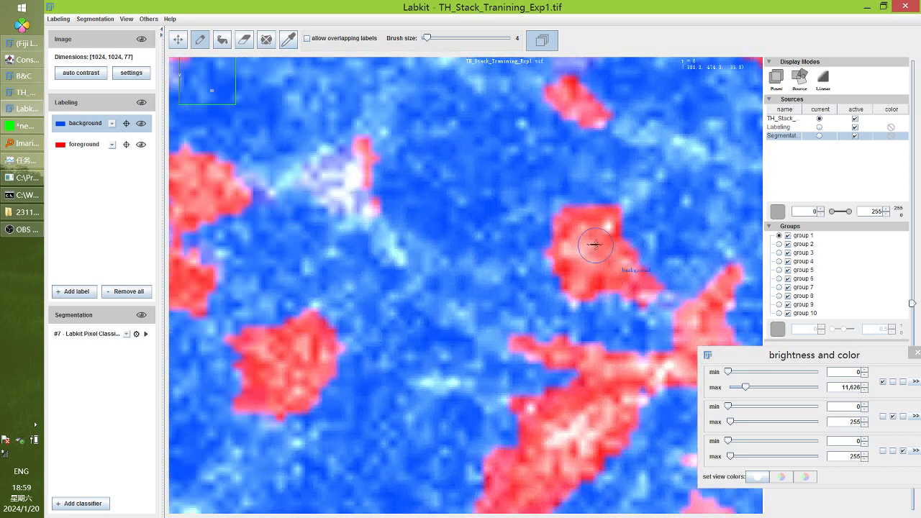
Compare with the prediction hidden, paint background around the right red cell, and retrain
click(855, 136)
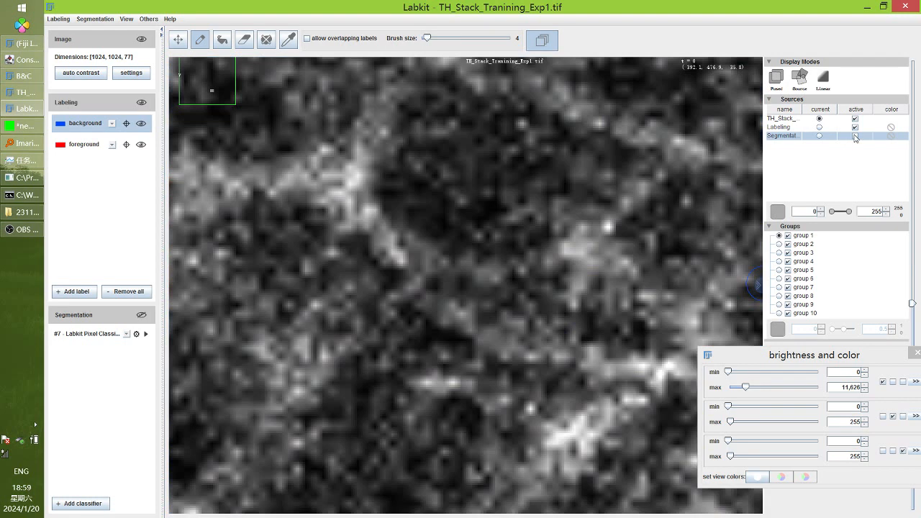
click(855, 136)
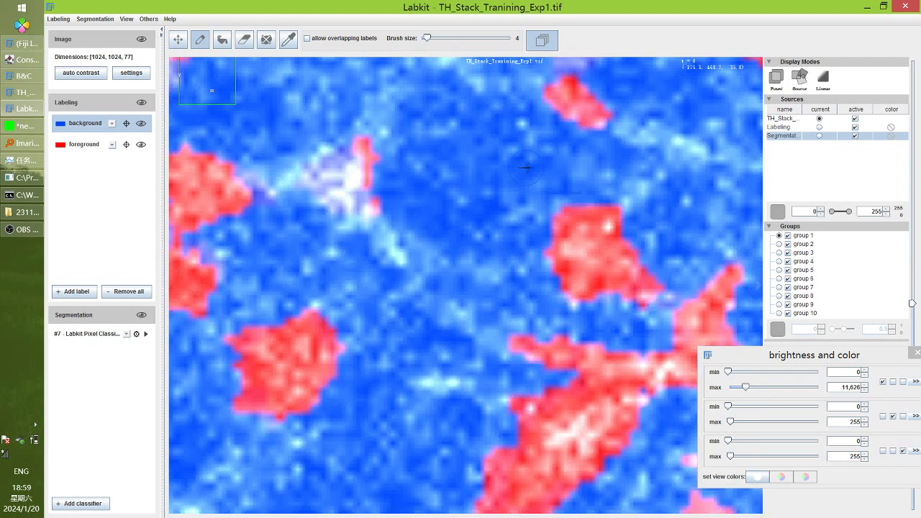
mouse_move(572, 180)
mouse_down()
mouse_move(590, 189)
mouse_move(539, 212)
mouse_move(540, 245)
mouse_move(574, 304)
mouse_move(585, 292)
mouse_move(596, 301)
mouse_up()
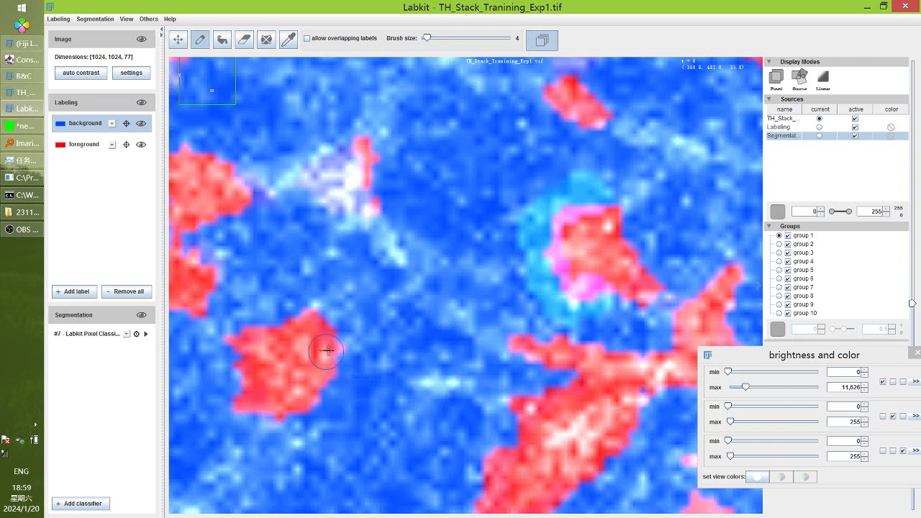
click(146, 334)
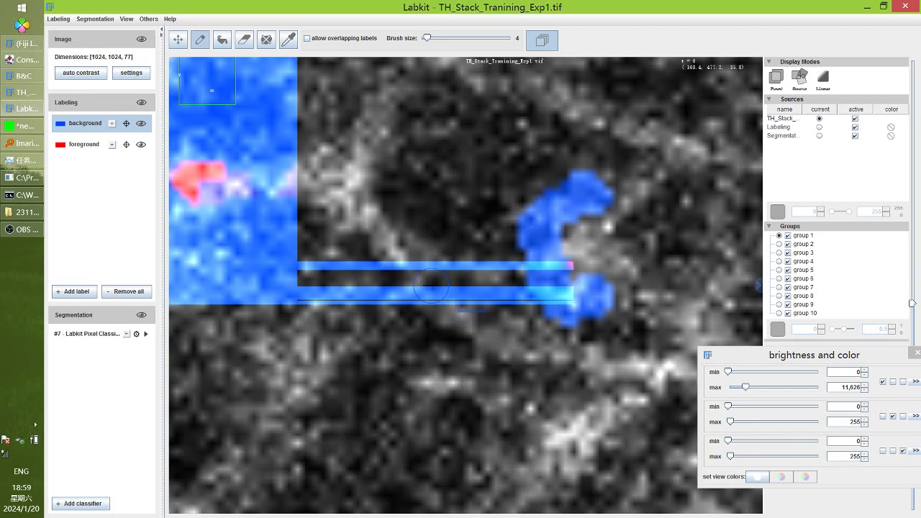
Zoom out and pan across the slice while the retrained prediction renders
scroll(432, 288, down, 3)
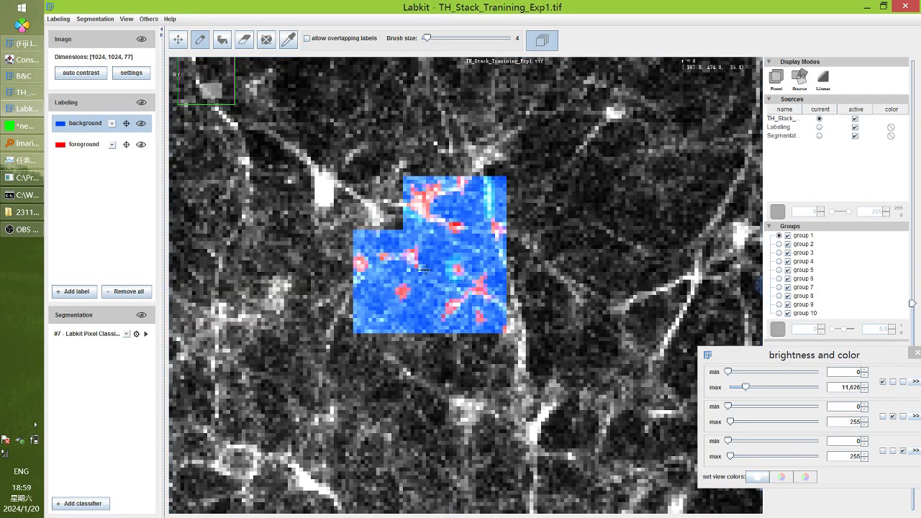
scroll(426, 272, down, 3)
scroll(433, 309, down, 2)
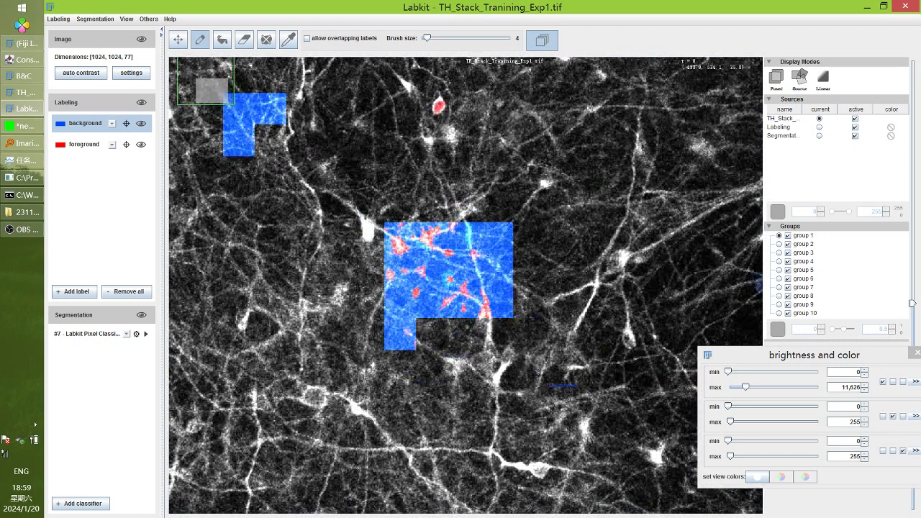
drag(471, 345, 500, 307)
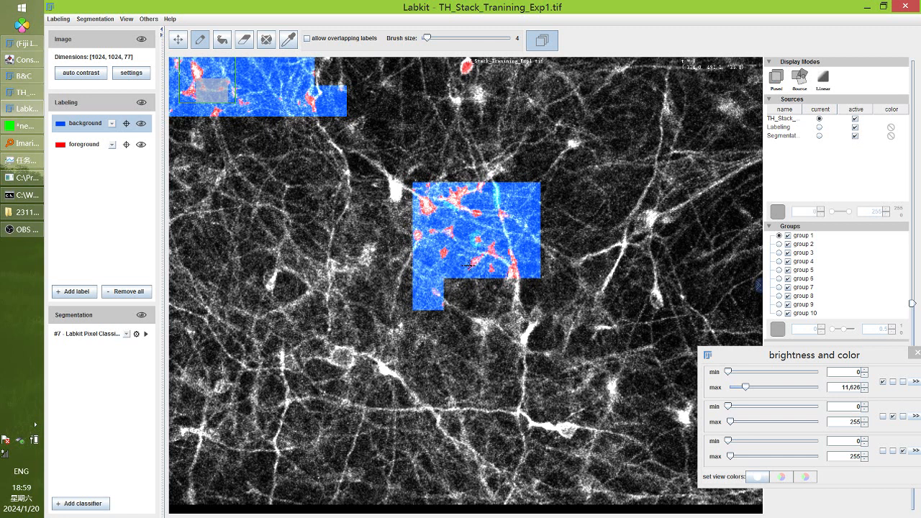
scroll(469, 265, up, 3)
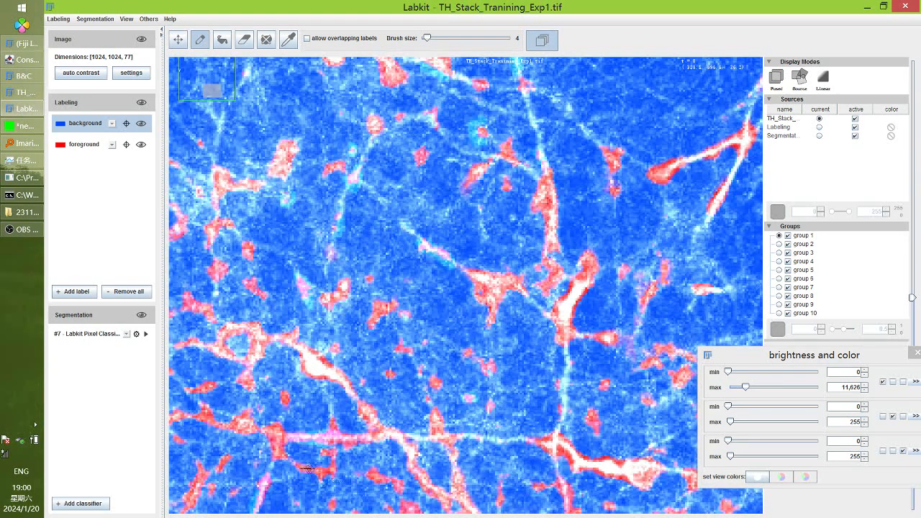
Brush a background stroke along the lower process and retrain the classifier
mouse_move(308, 469)
mouse_down()
mouse_move(460, 502)
mouse_move(435, 408)
mouse_up()
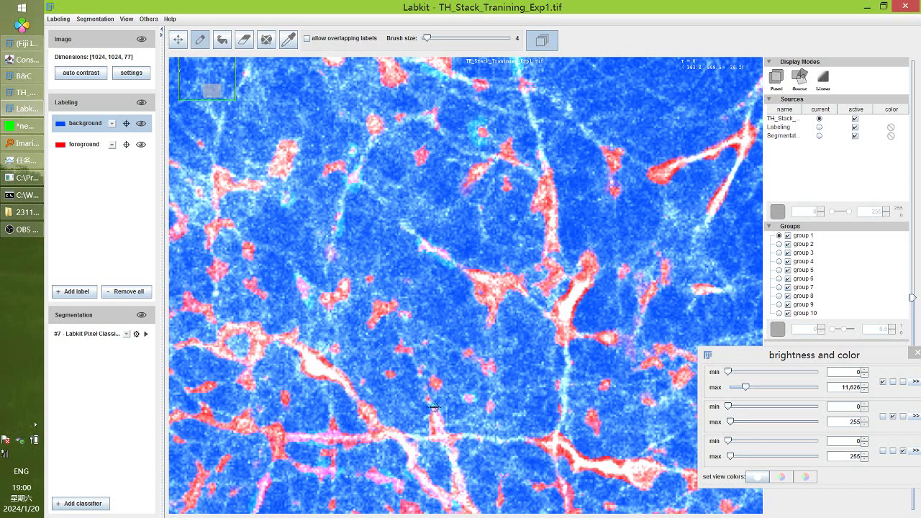
click(145, 334)
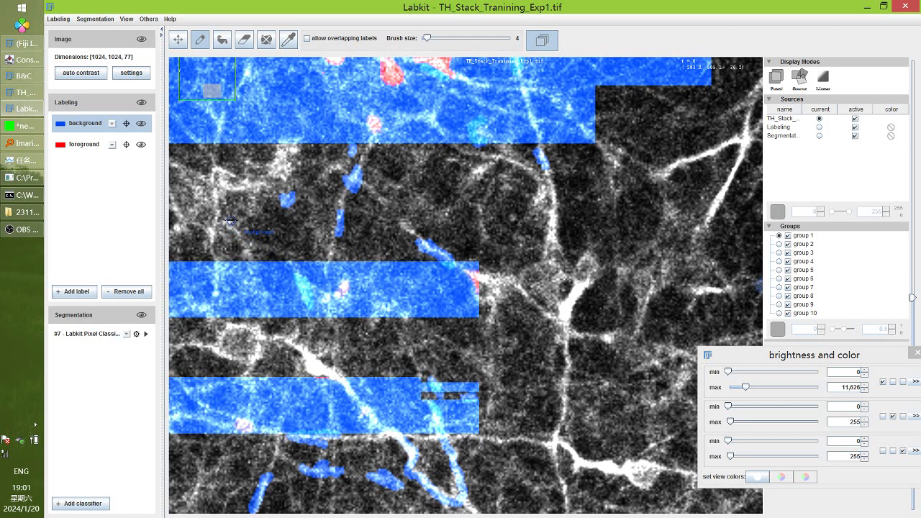
scroll(449, 255, up, 2)
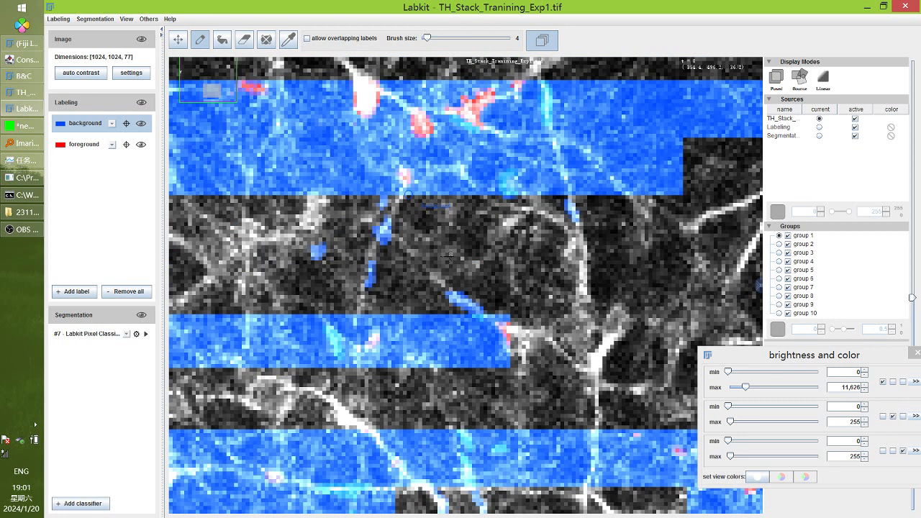
scroll(450, 256, down, 2)
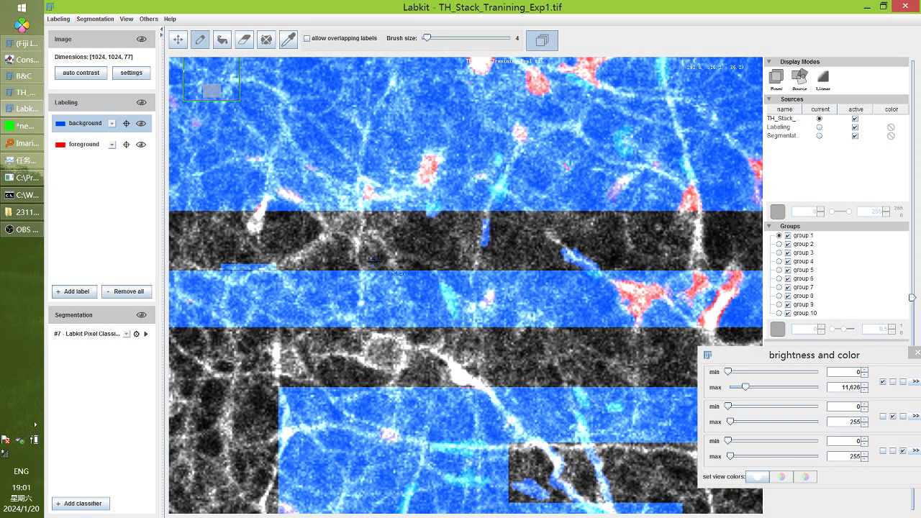
Toggle the TH_Stack raw image off and on to compare with the classification
click(855, 118)
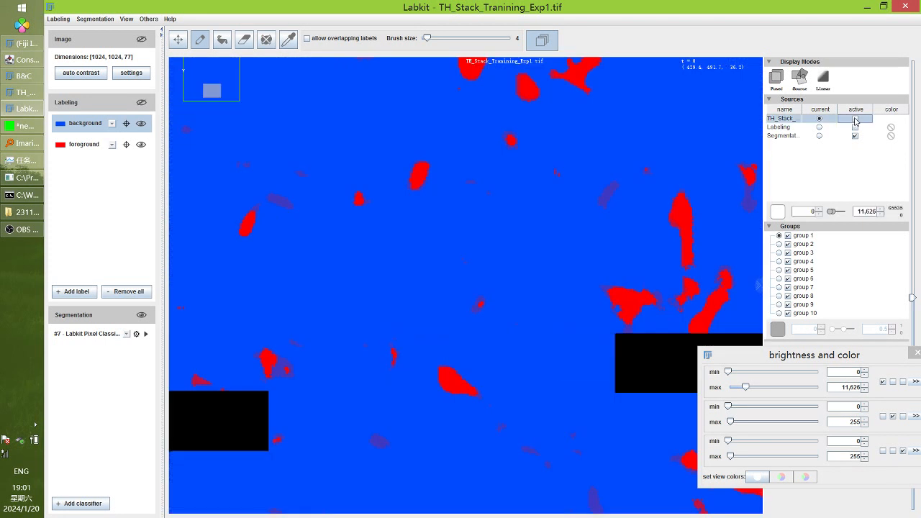
click(855, 118)
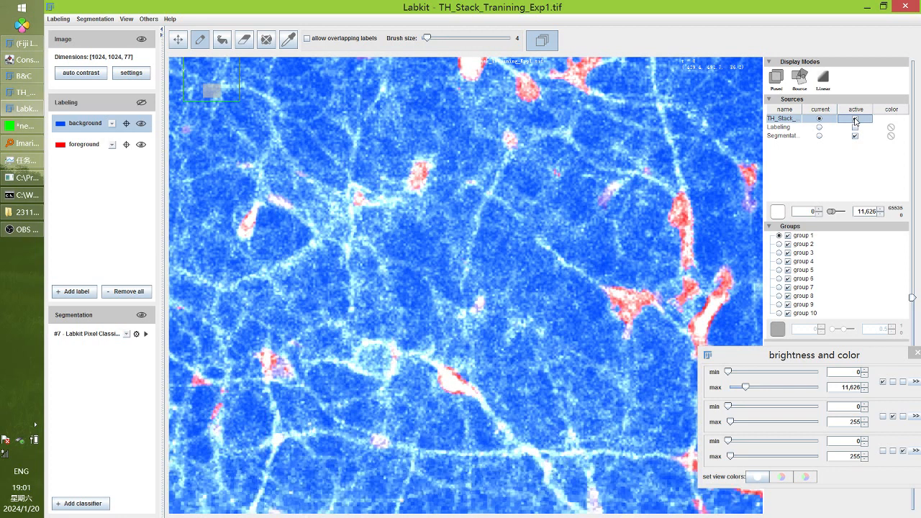
click(855, 119)
click(855, 118)
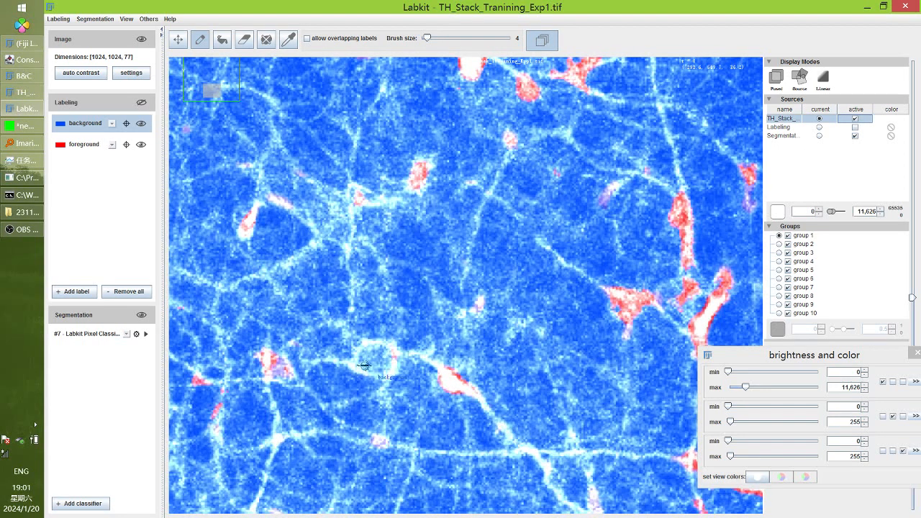
Paint foreground over the bright cell body, then switch back to the background label
click(76, 144)
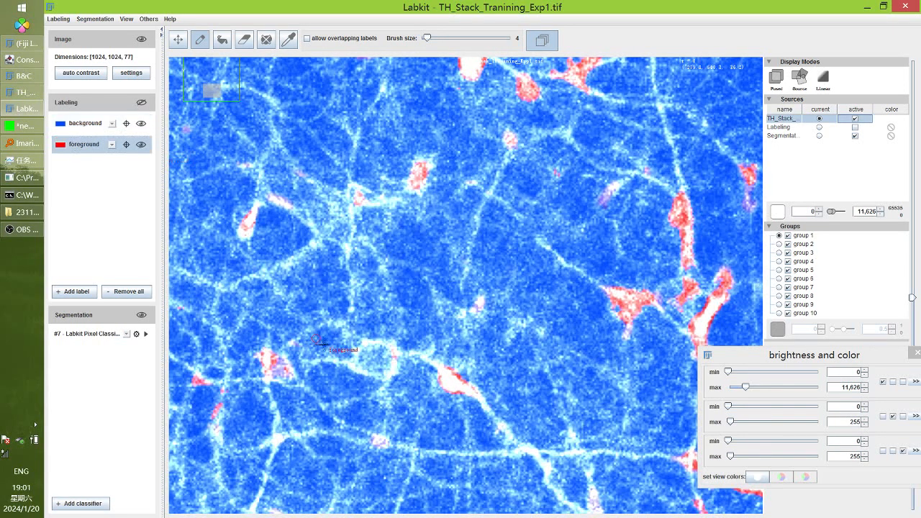
click(370, 359)
mouse_move(369, 365)
mouse_down()
mouse_move(381, 367)
mouse_move(360, 344)
mouse_move(373, 356)
mouse_up()
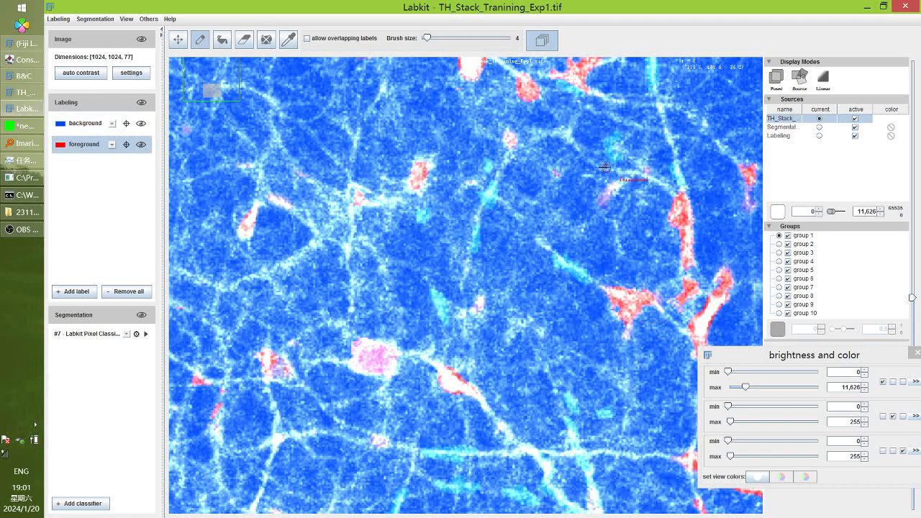
scroll(509, 410, up, 3)
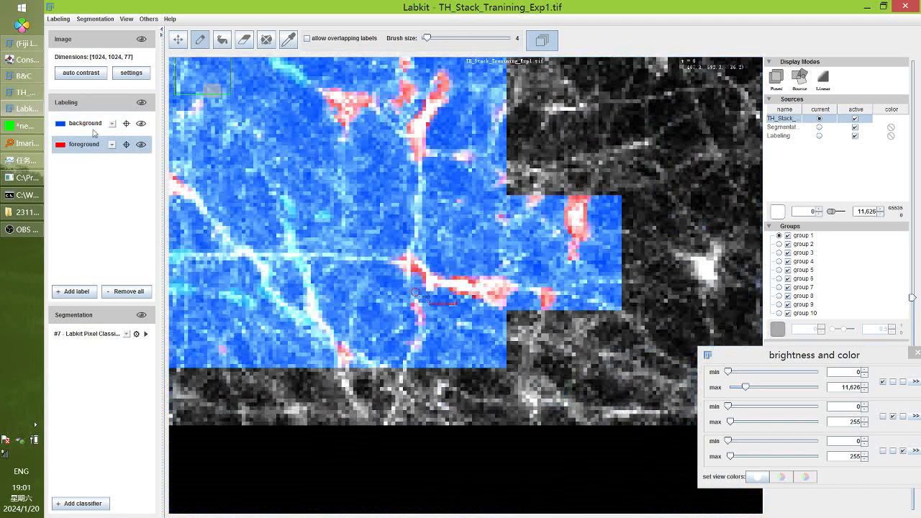
key(n)
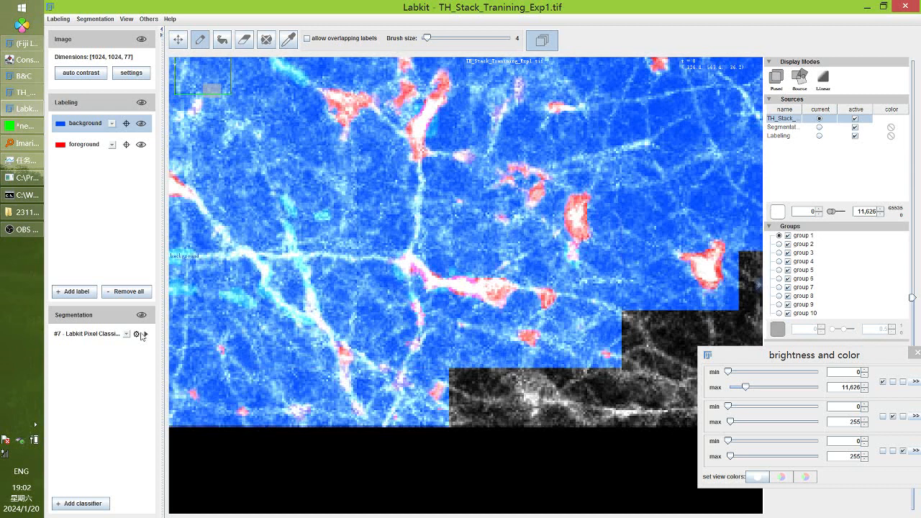
Retrain the classifier and pan up to confirm the prediction fills the slice
click(146, 334)
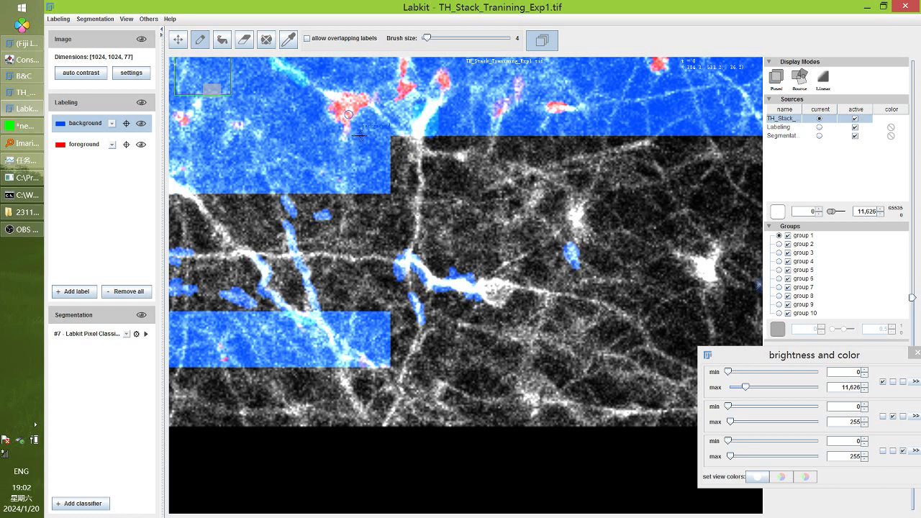
drag(359, 135, 362, 388)
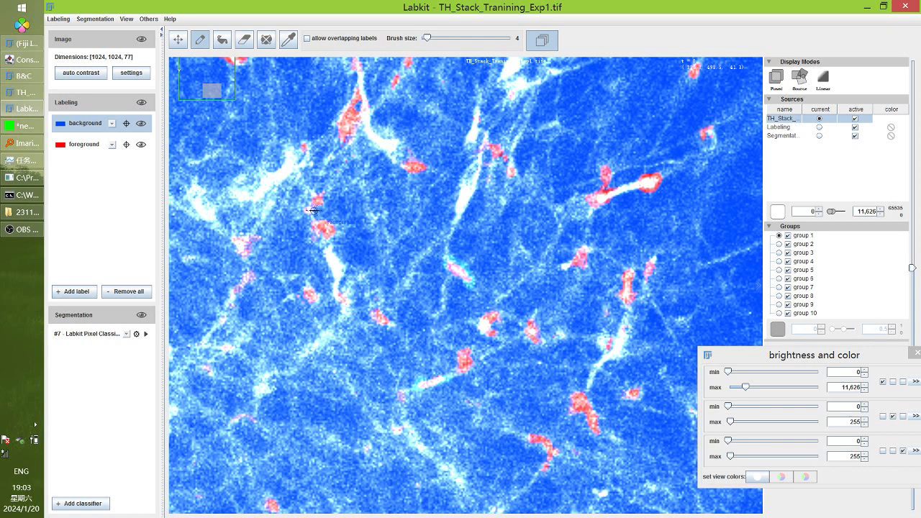
Zoom and recentre the Labkit canvas to inspect the segmentation
scroll(314, 210, down, 5)
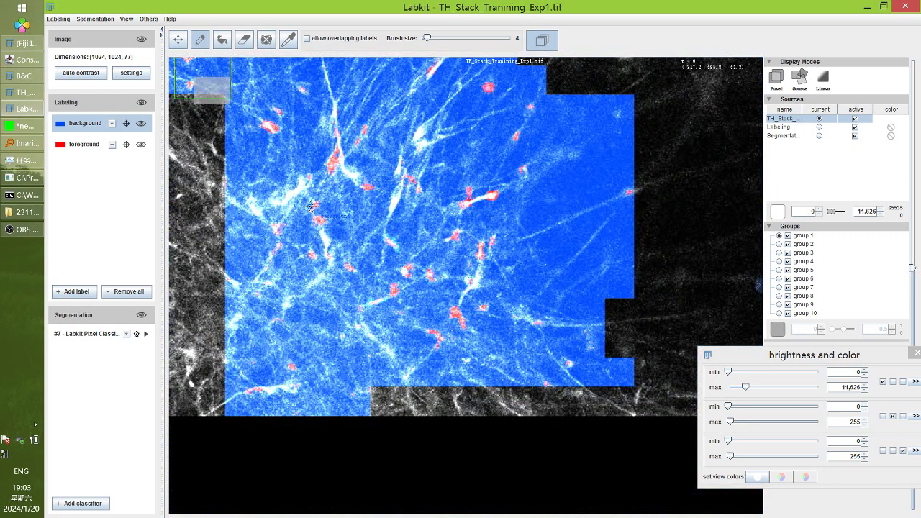
drag(311, 207, 310, 211)
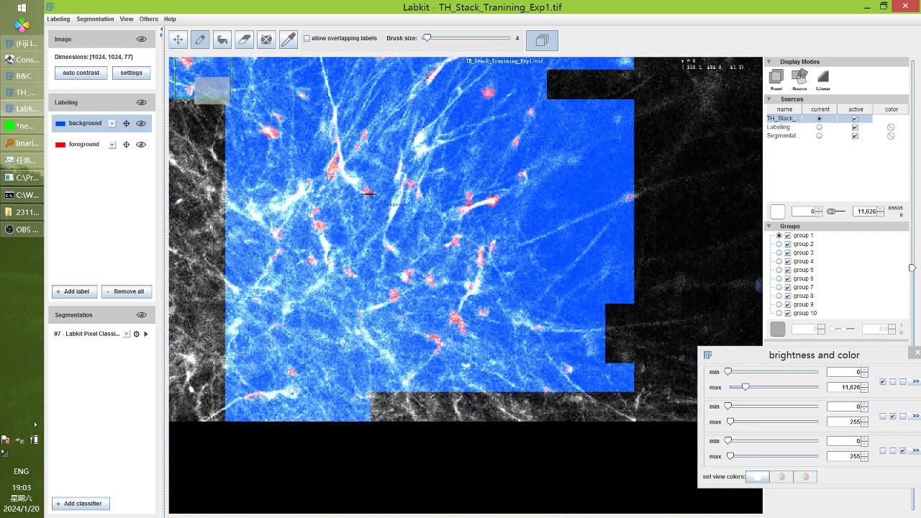
scroll(475, 335, up, 3)
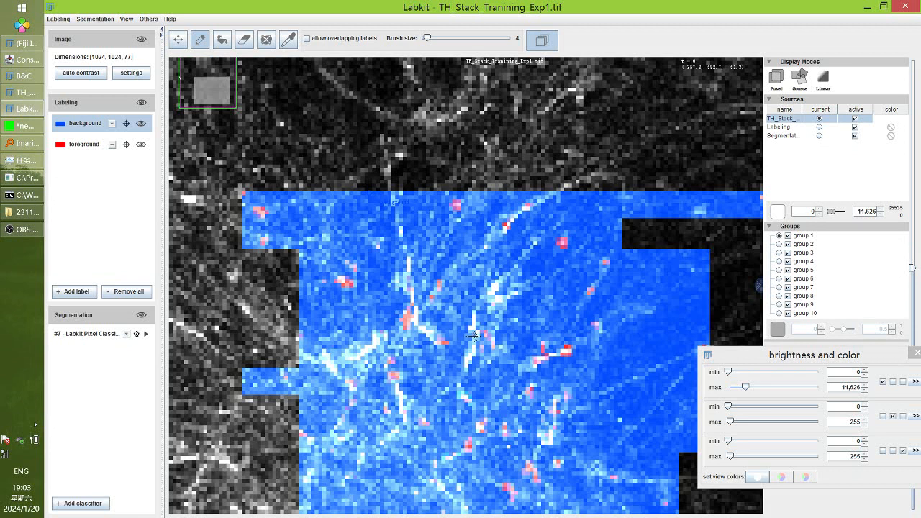
scroll(475, 336, down, 3)
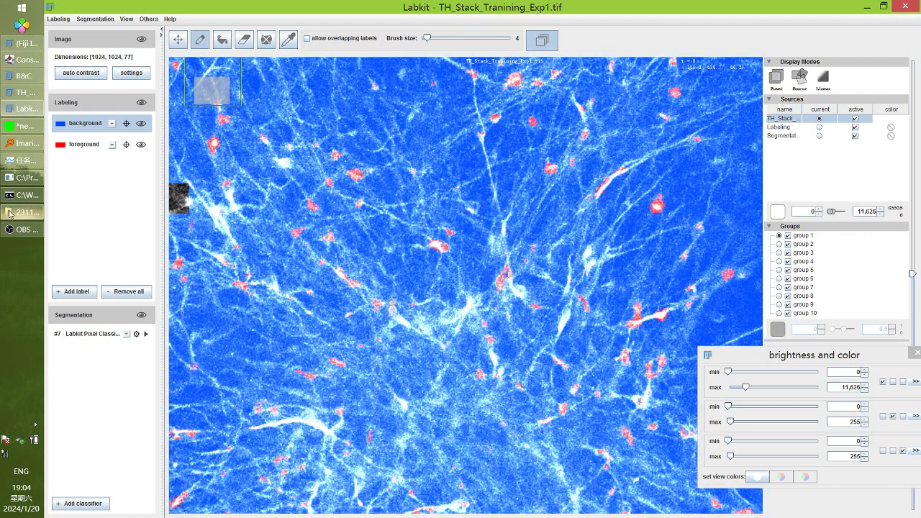
Open TH_Stack_Tranining_Exp1.tif.labeling from the image folder in Notepad++
click(22, 212)
drag(248, 228, 300, 70)
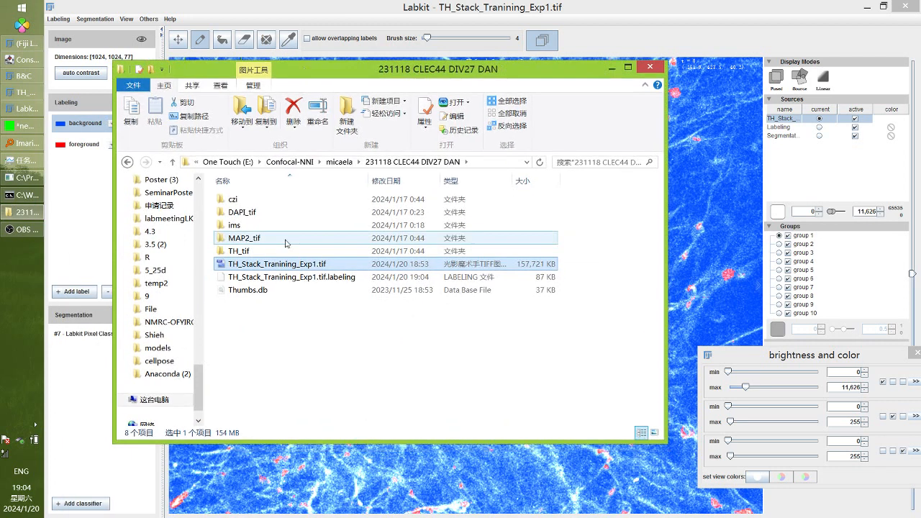
click(325, 283)
right_click(325, 283)
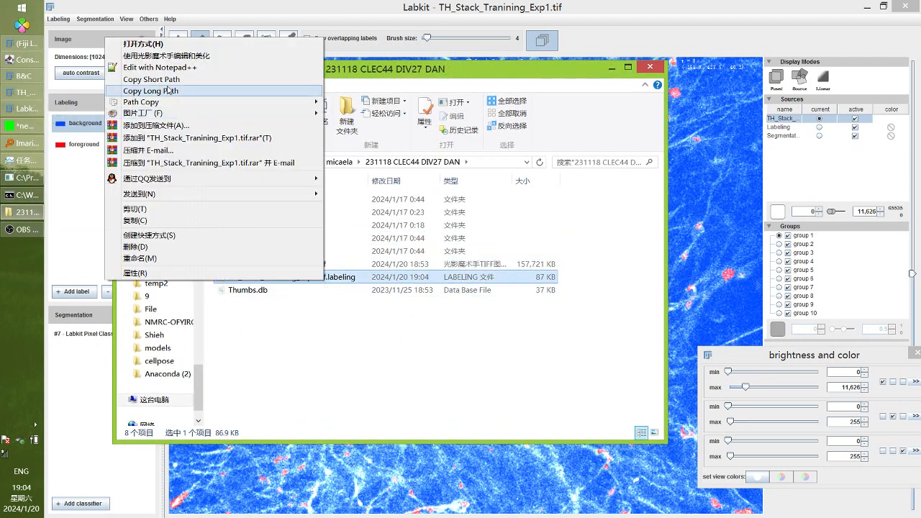
click(162, 68)
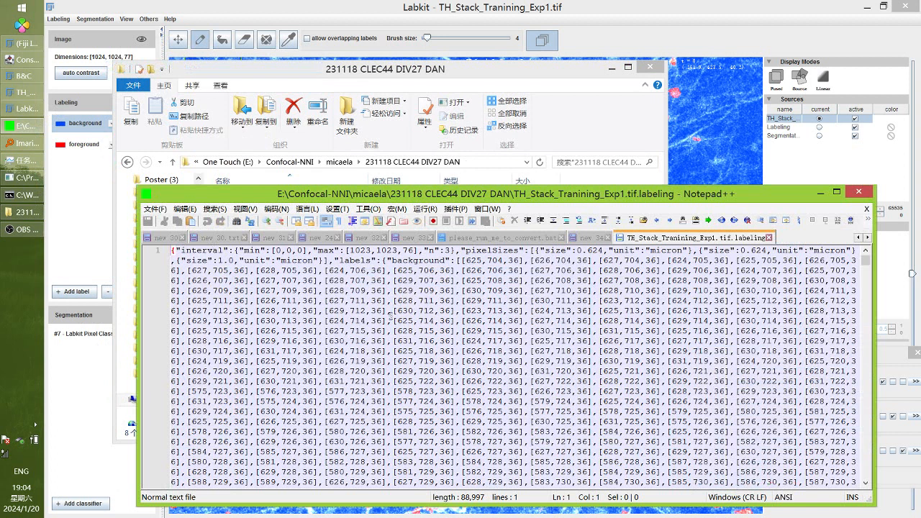
Select the 76 in "max":[1023,1023,76], then reselect the .labeling file in Explorer
click(411, 252)
double_click(408, 251)
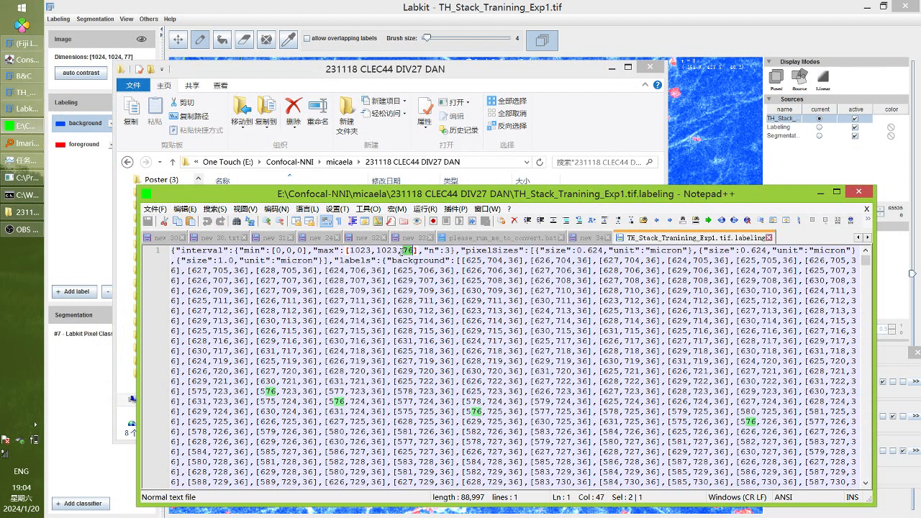
drag(397, 250, 408, 251)
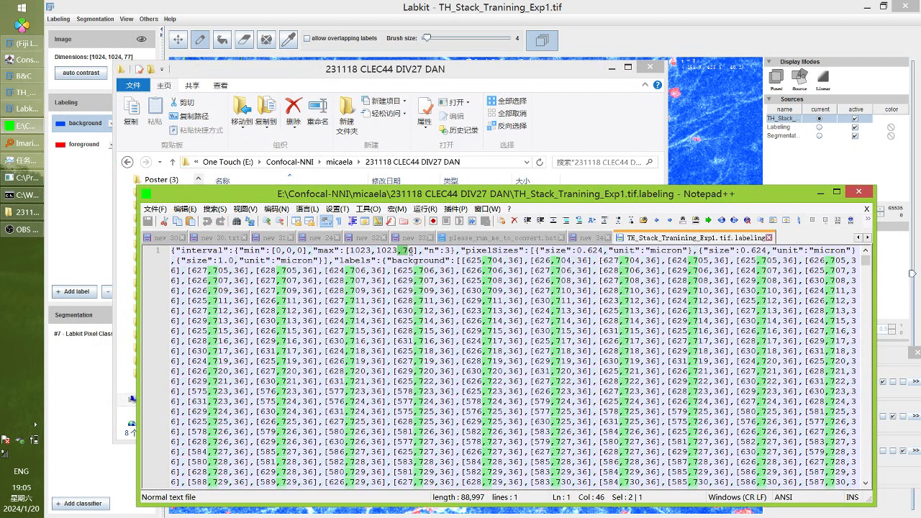
click(412, 250)
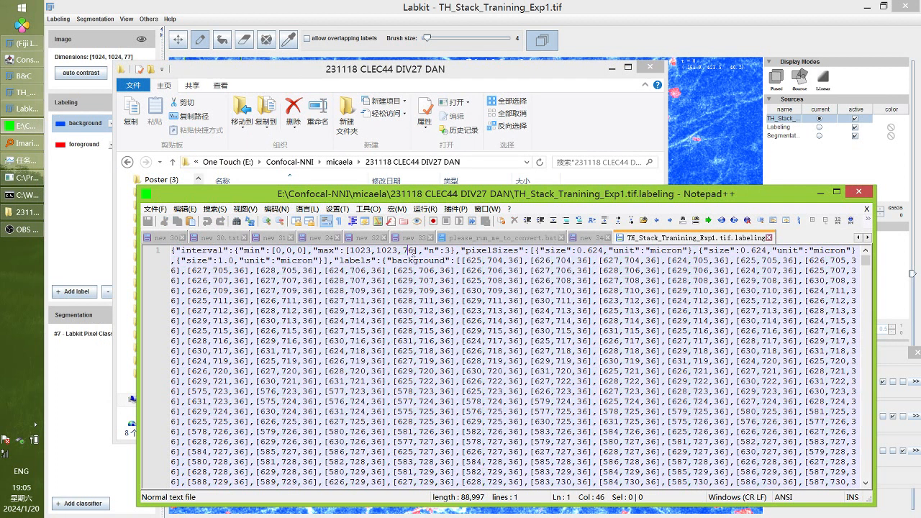
drag(413, 251, 403, 250)
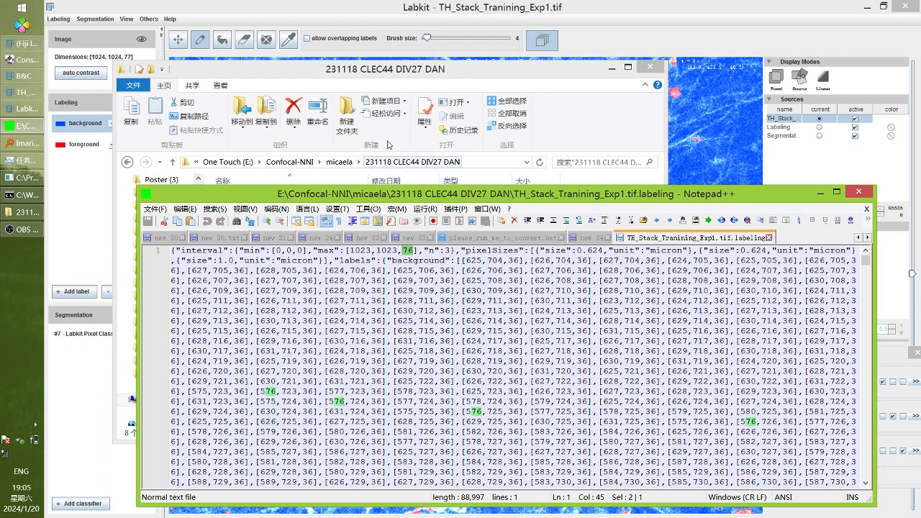
click(329, 77)
click(285, 277)
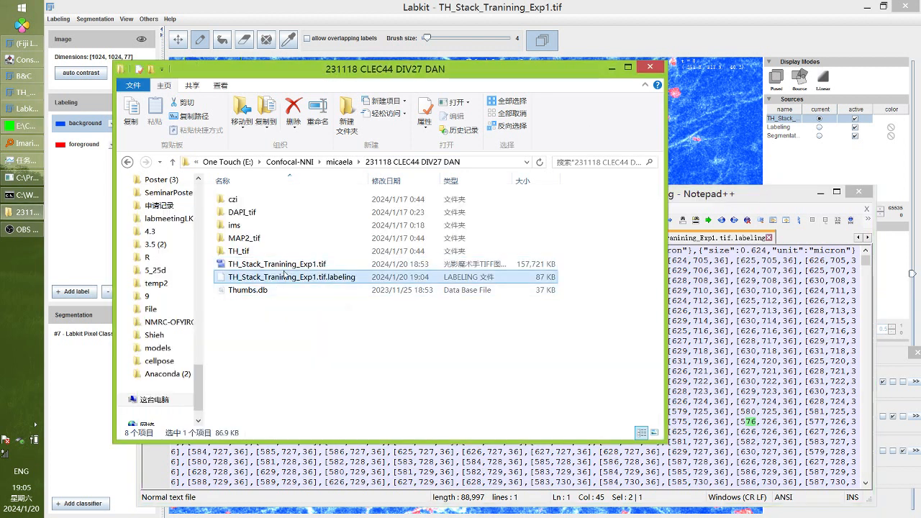
Compare the .tif and .labeling files, then recheck the z maximum 76 in Notepad++
click(286, 264)
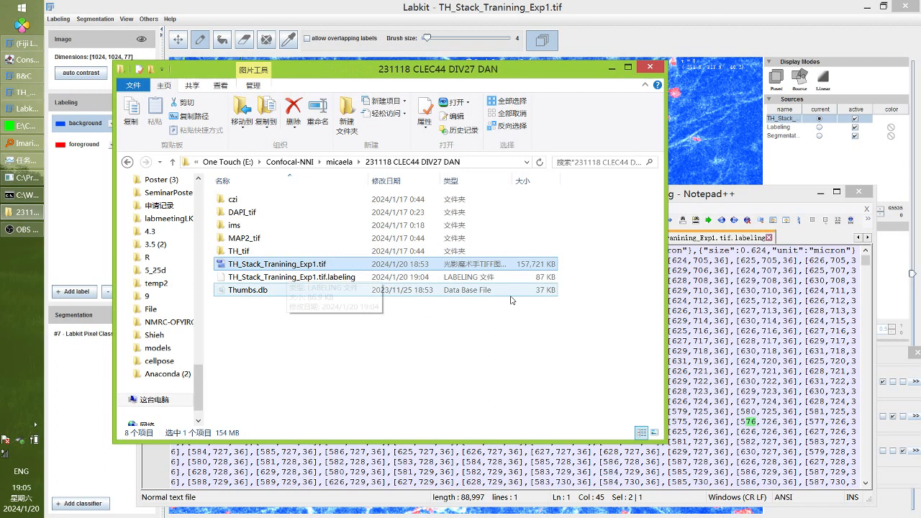
click(322, 279)
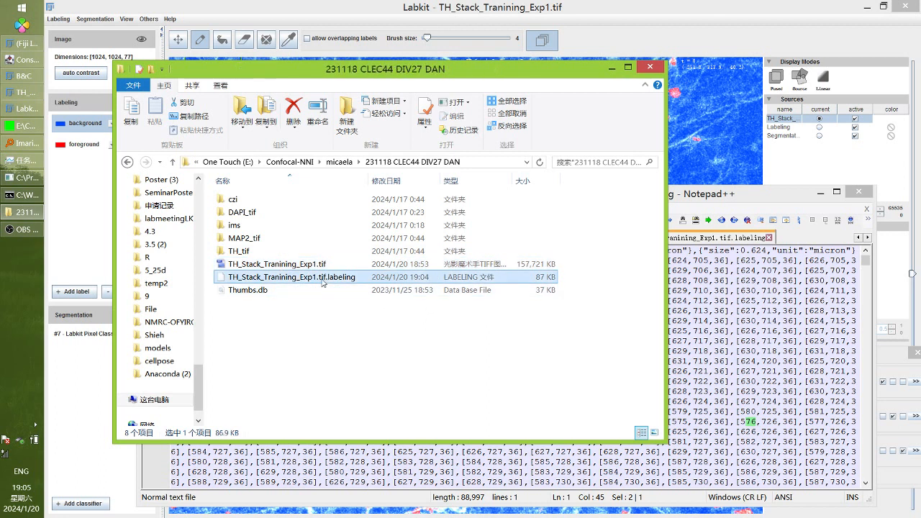
click(732, 315)
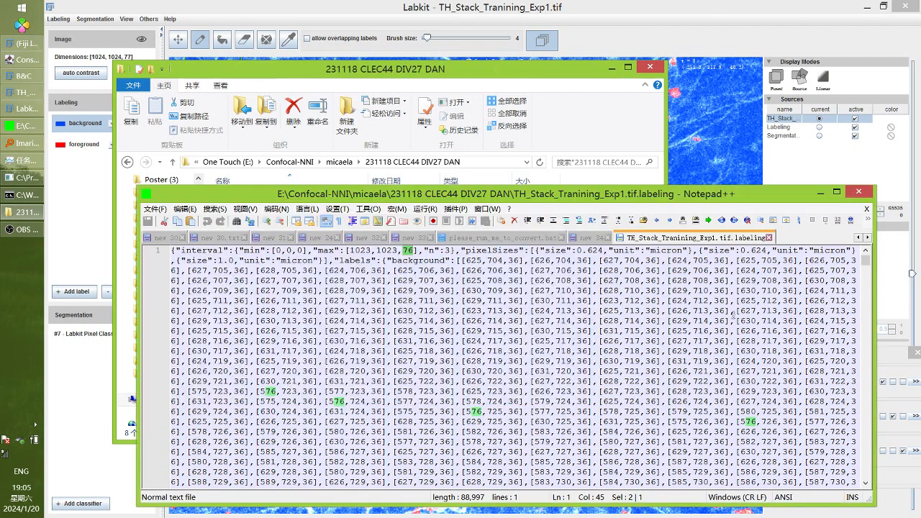
double_click(408, 251)
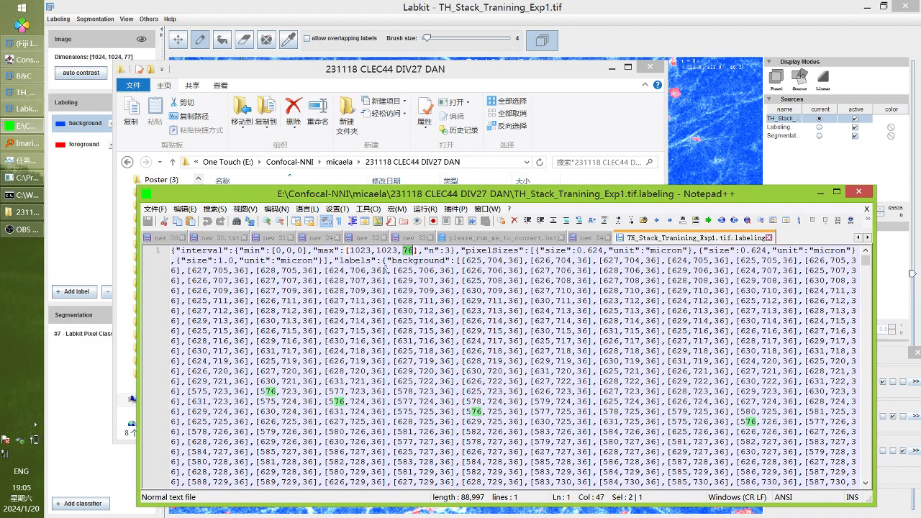
click(414, 250)
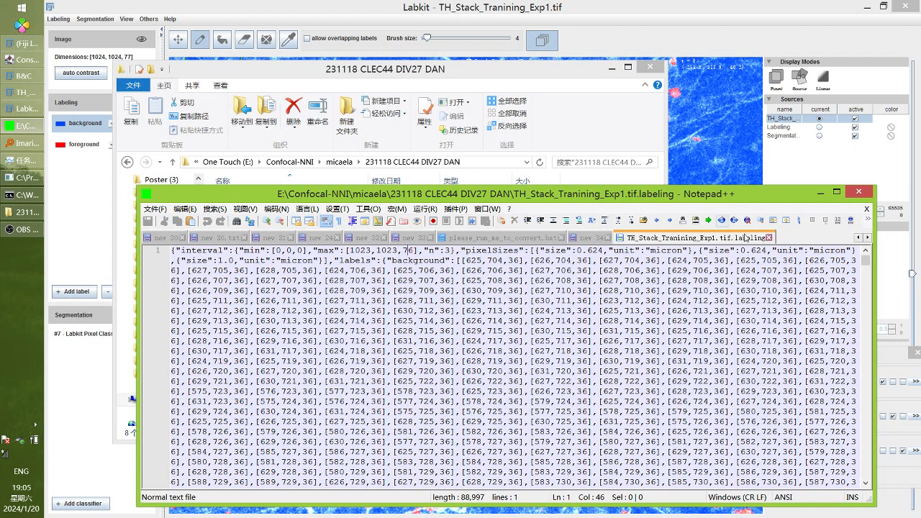
Reselect TH_Stack_Tranining_Exp1.tif in the image folder and return to Labkit
click(564, 110)
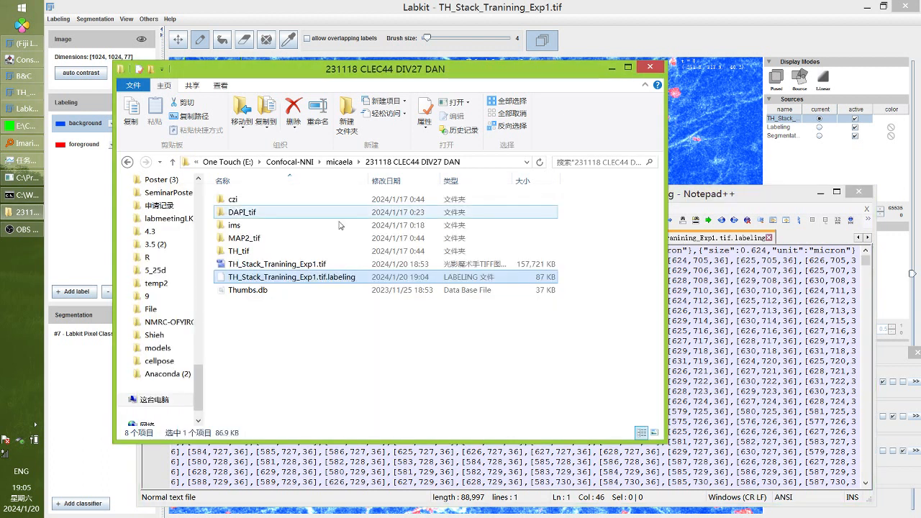
click(278, 271)
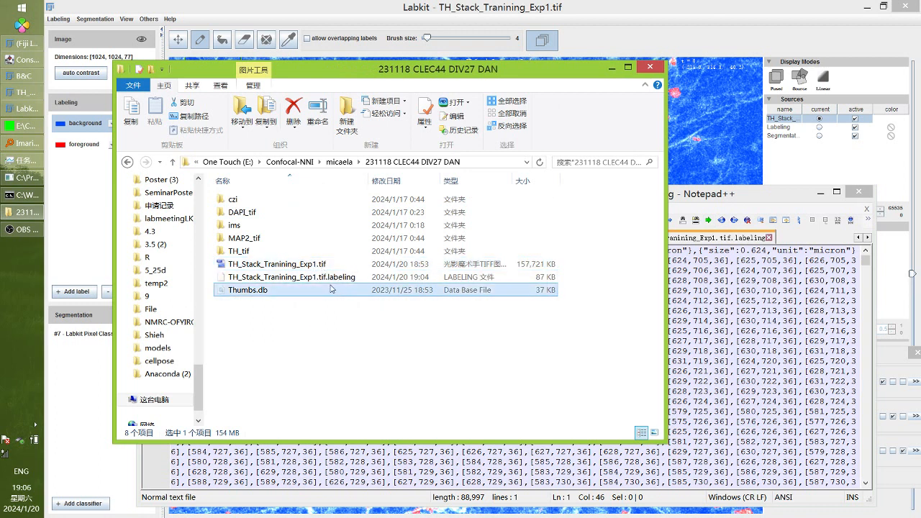
click(385, 5)
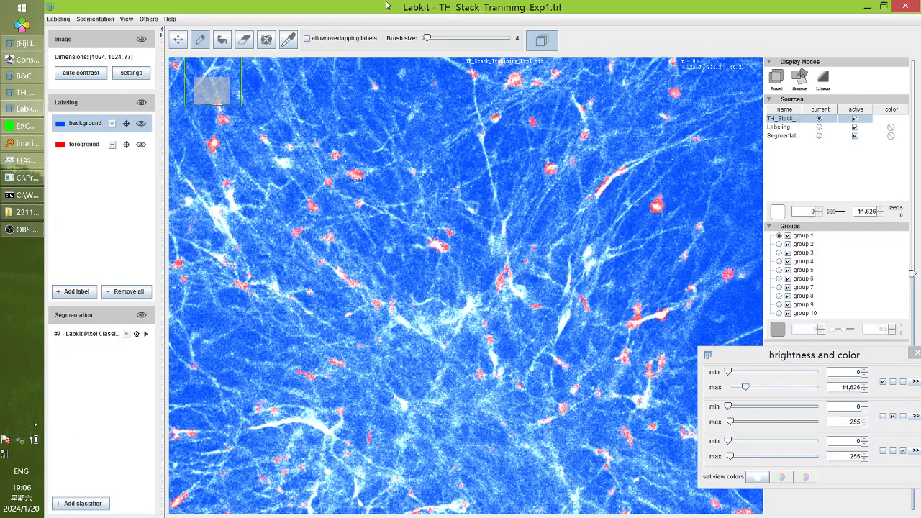
Scroll down through several z-slices of the segmented stack, then bring up the image folder
mouse_move(12, 222)
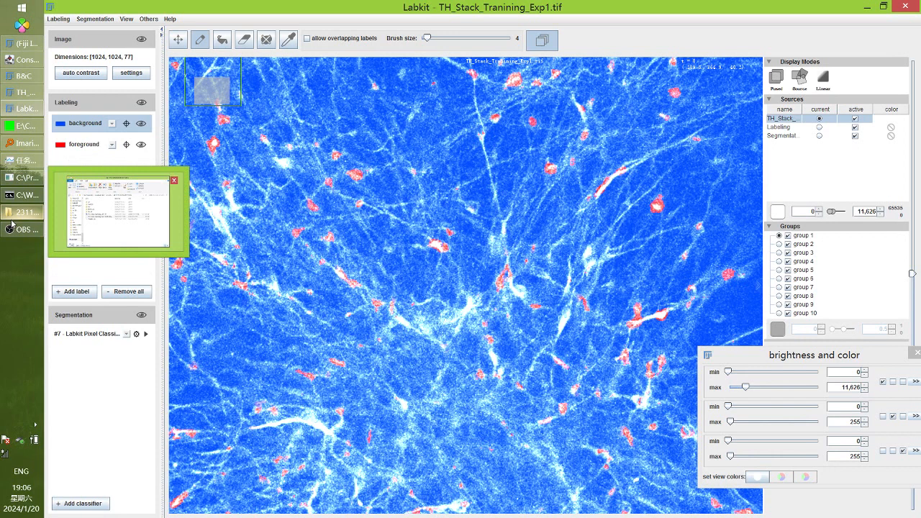
scroll(354, 175, down, 4)
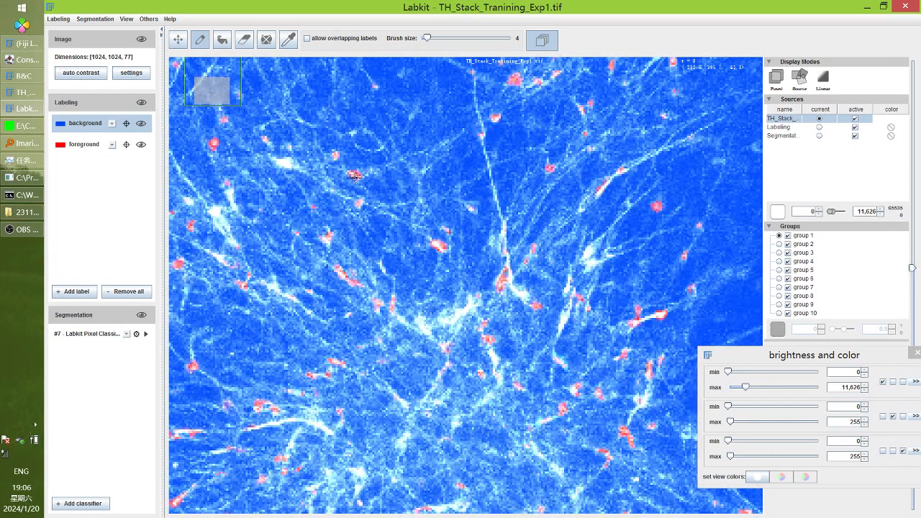
scroll(355, 175, down, 1)
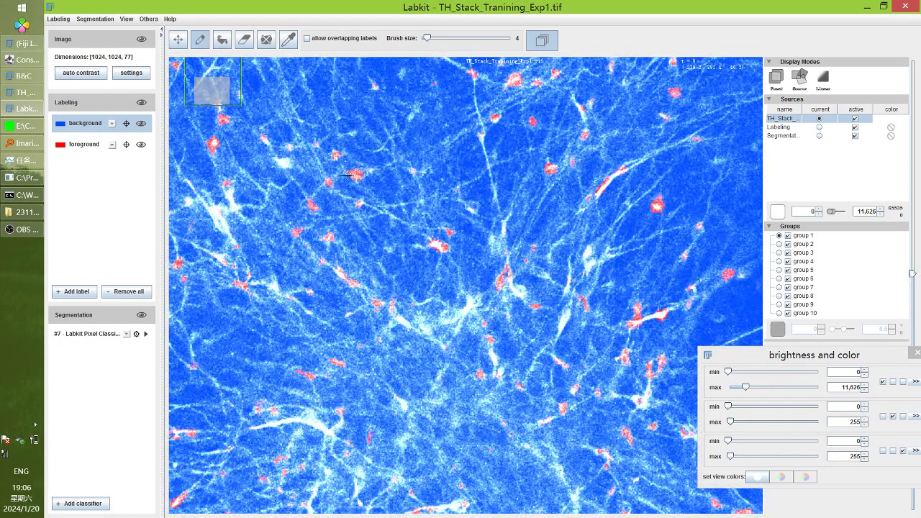
click(31, 214)
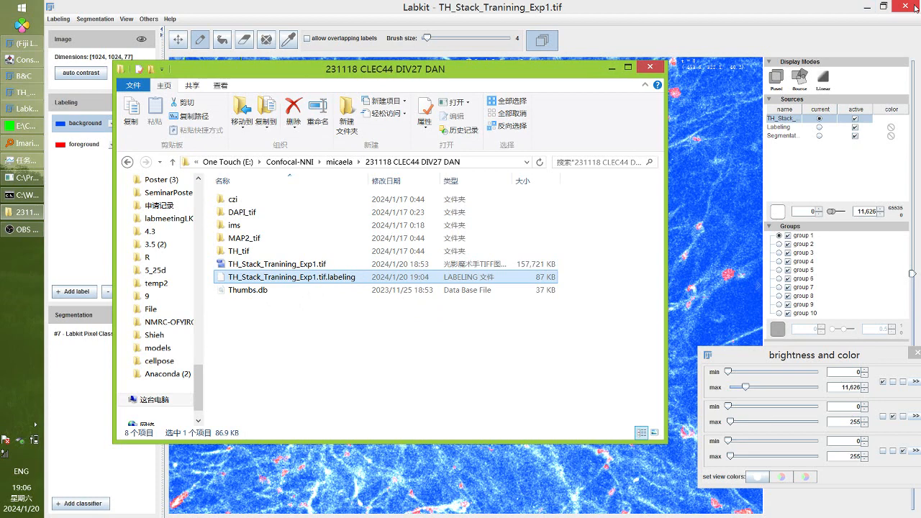
Change the labeling file's z maximum from 76 to 56 in Notepad++ and save it
click(868, 6)
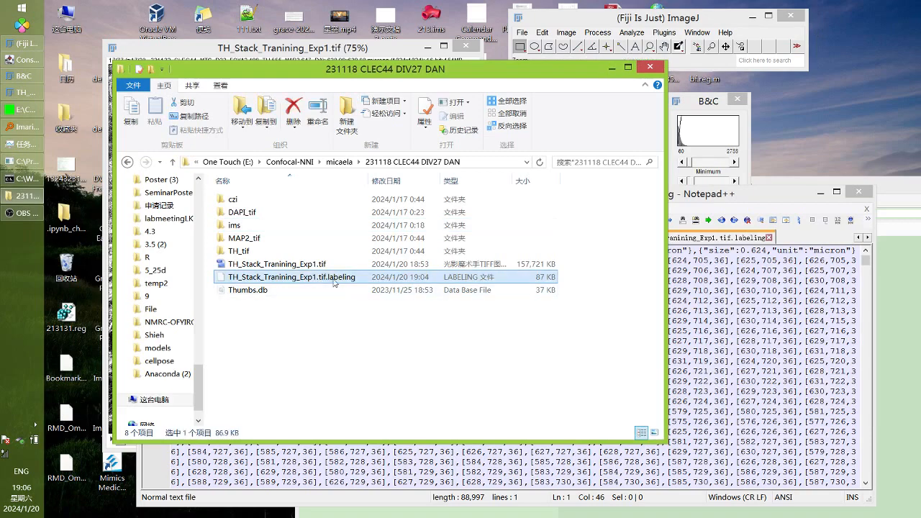
click(750, 320)
double_click(408, 250)
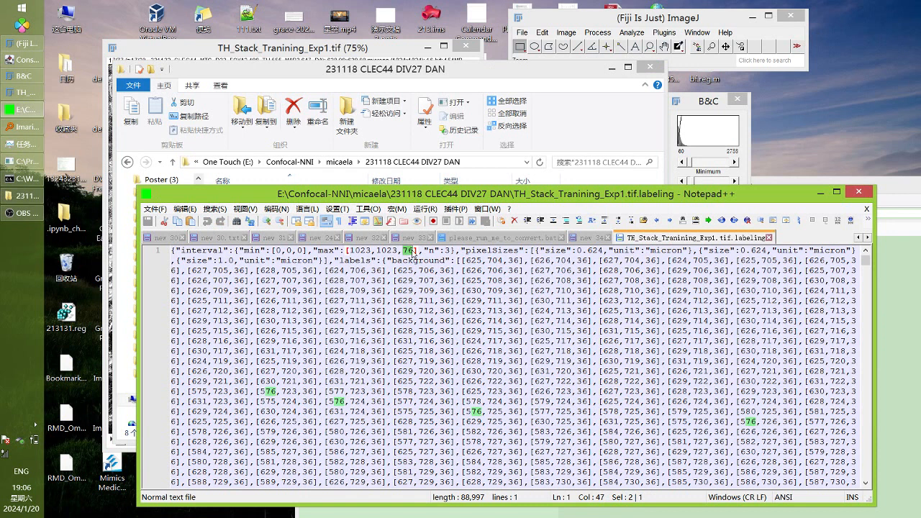
text(56)
key(ctrl+s)
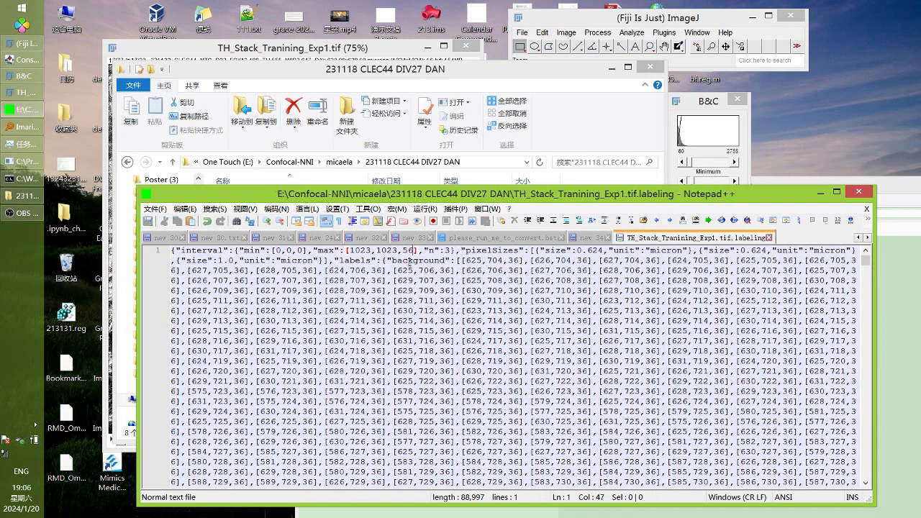
Select TH_Stack_Tranining_Exp1.tif in the image folder
drag(763, 193, 668, 346)
click(534, 290)
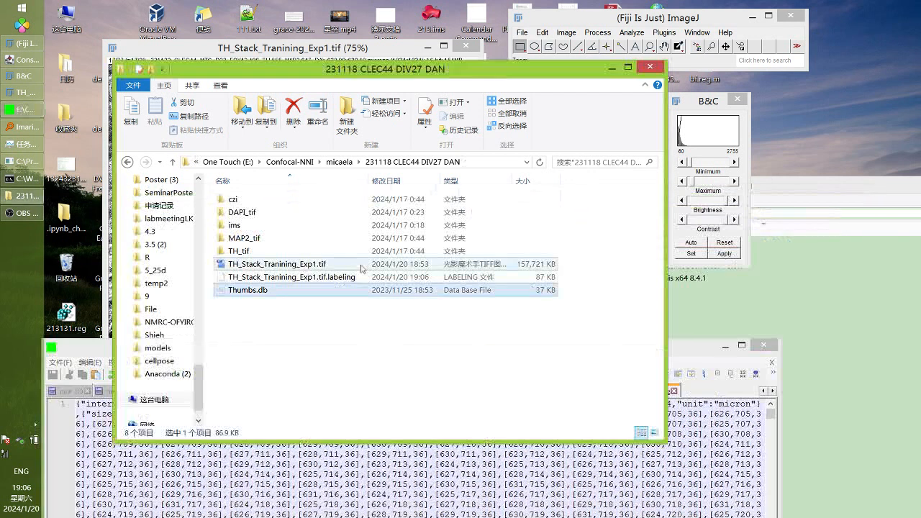
click(310, 265)
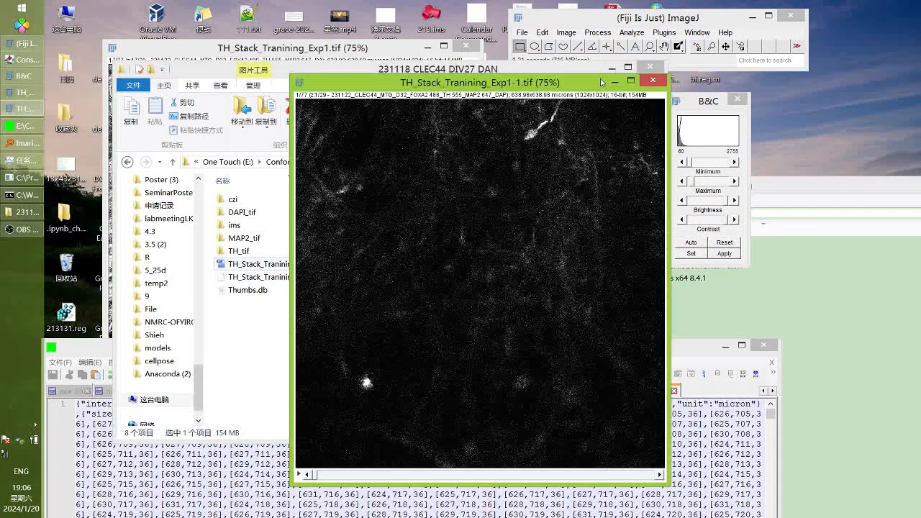
click(631, 33)
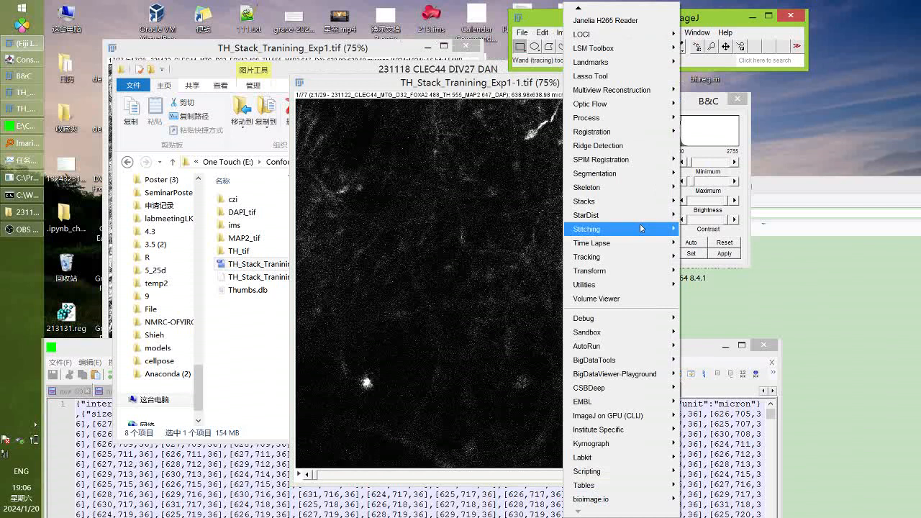
mouse_move(597, 444)
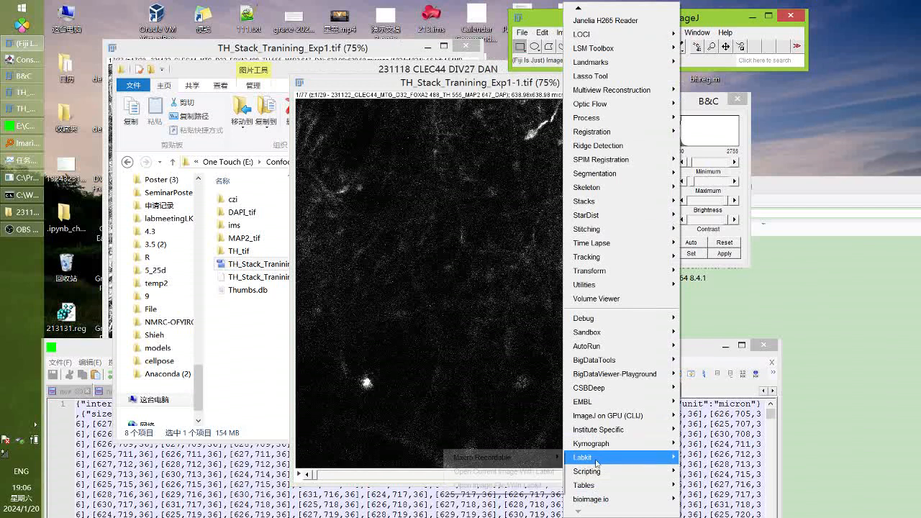
click(504, 466)
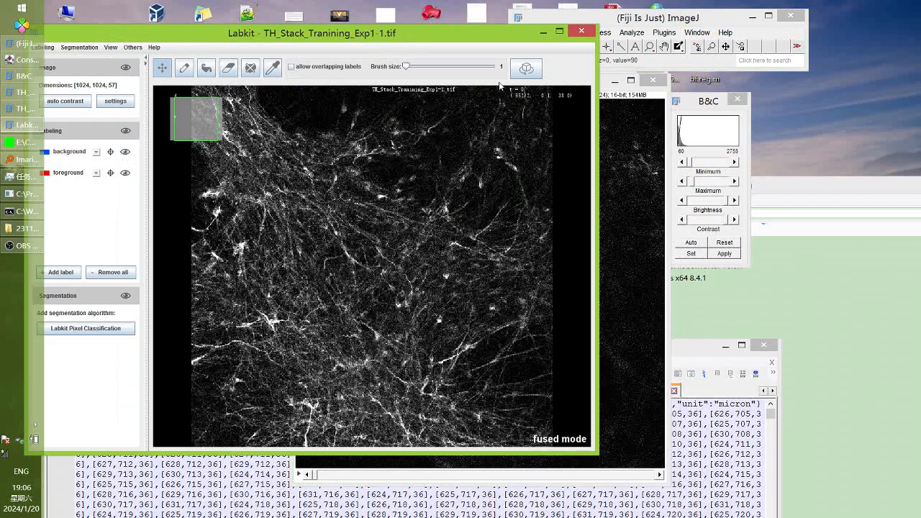
click(562, 32)
scroll(439, 203, down, 20)
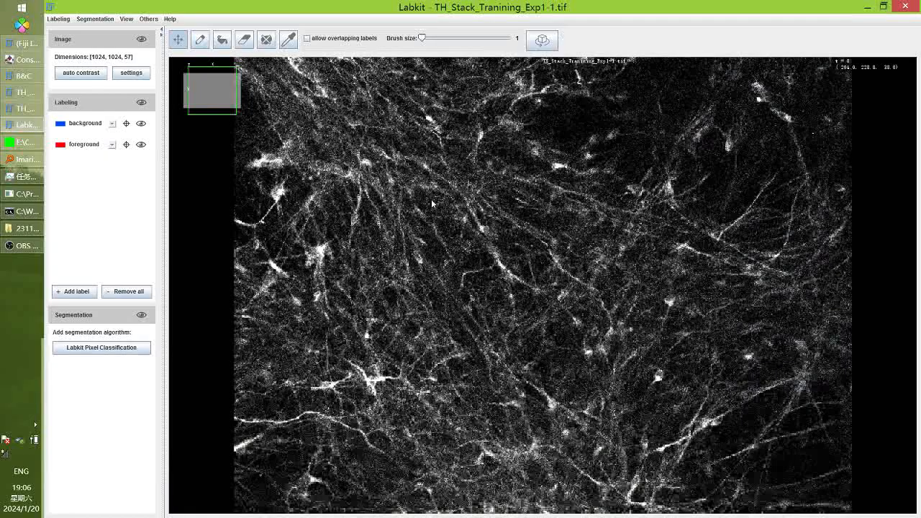
scroll(446, 203, up, 15)
scroll(446, 198, up, 5)
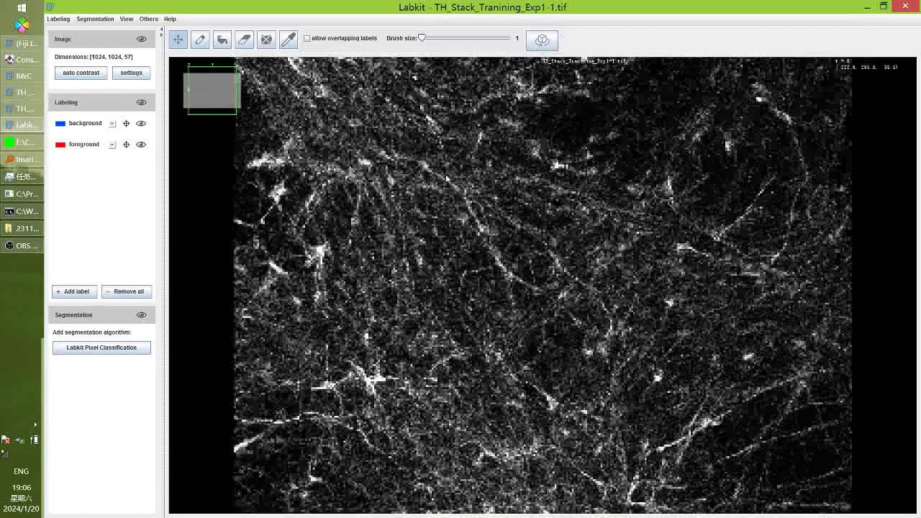
scroll(284, 153, down, 4)
scroll(244, 216, up, 2)
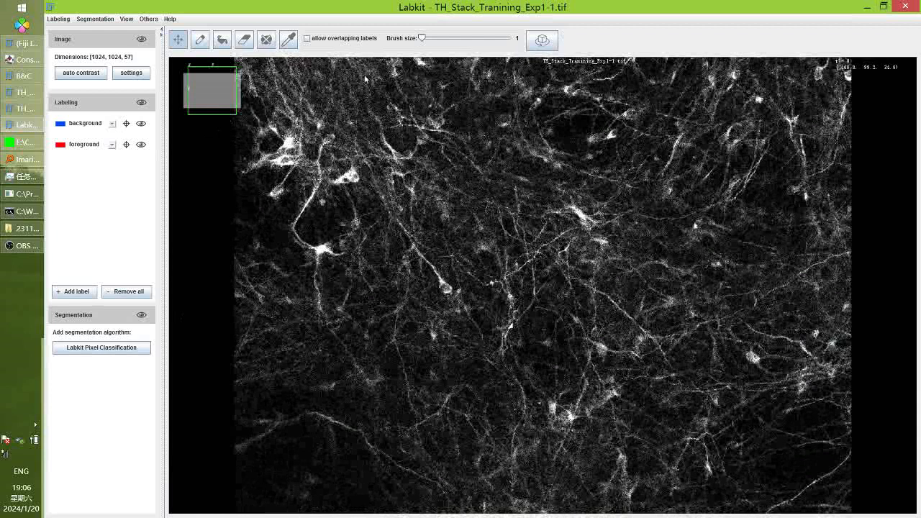
click(542, 39)
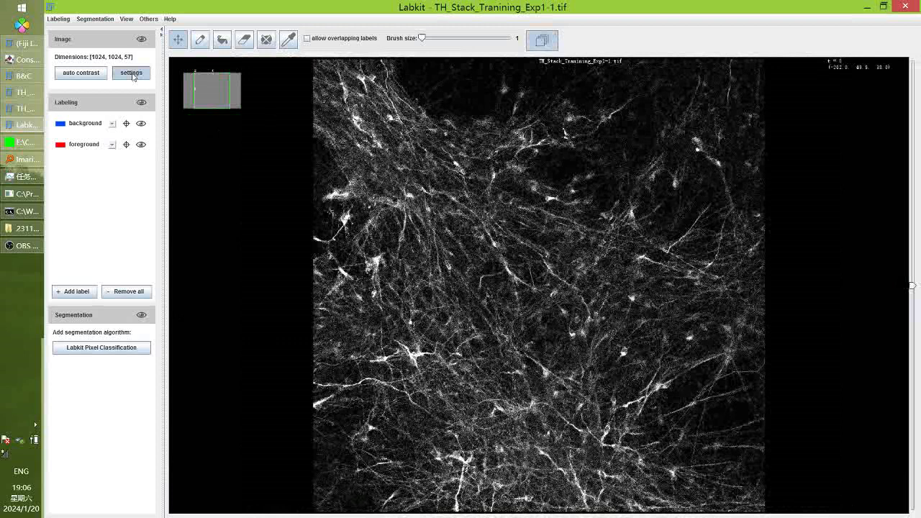
click(913, 288)
drag(913, 286, 906, 474)
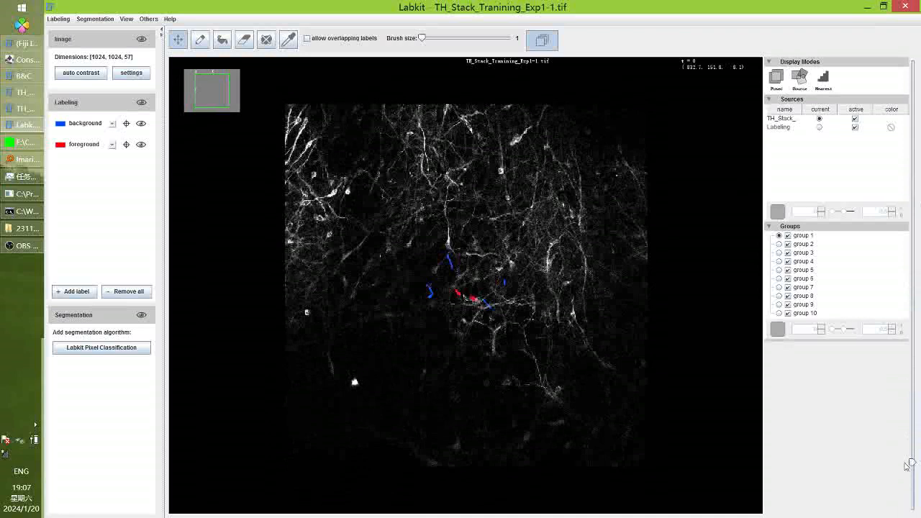
scroll(491, 307, up, 7)
scroll(492, 310, up, 12)
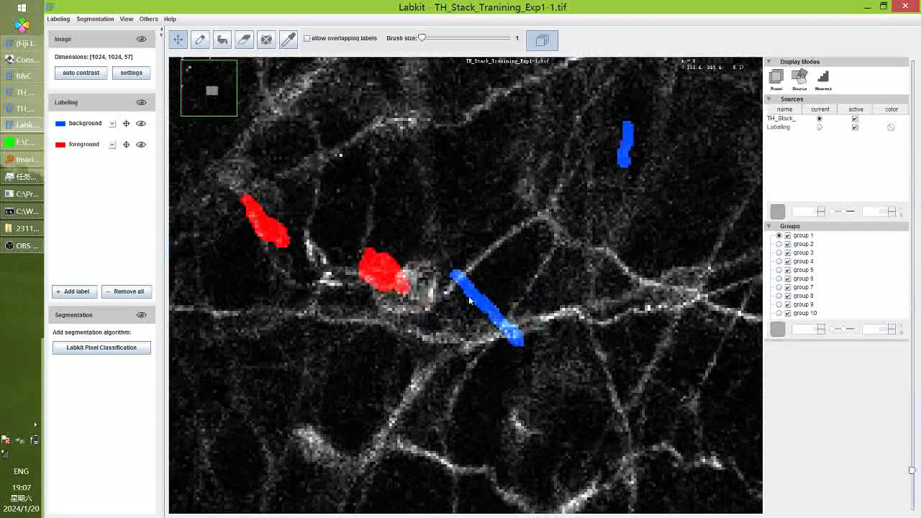
scroll(409, 279, up, 2)
scroll(410, 277, down, 5)
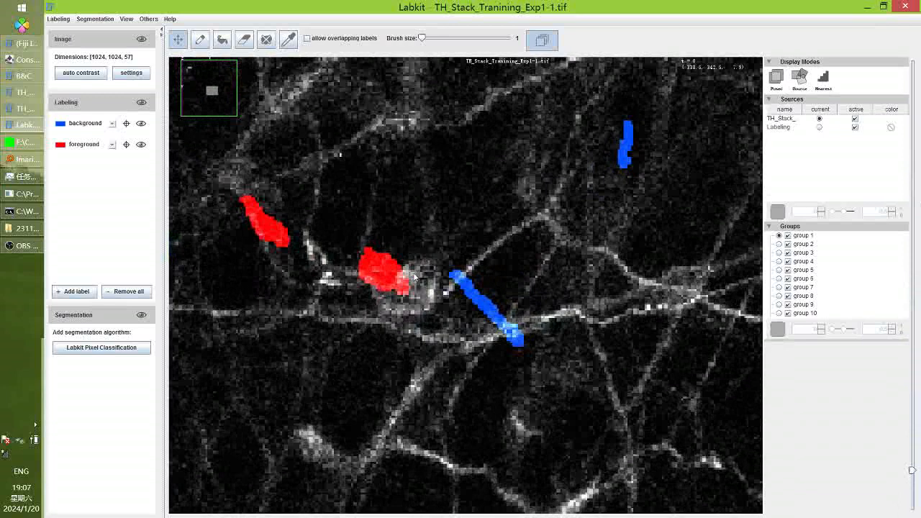
scroll(399, 249, up, 4)
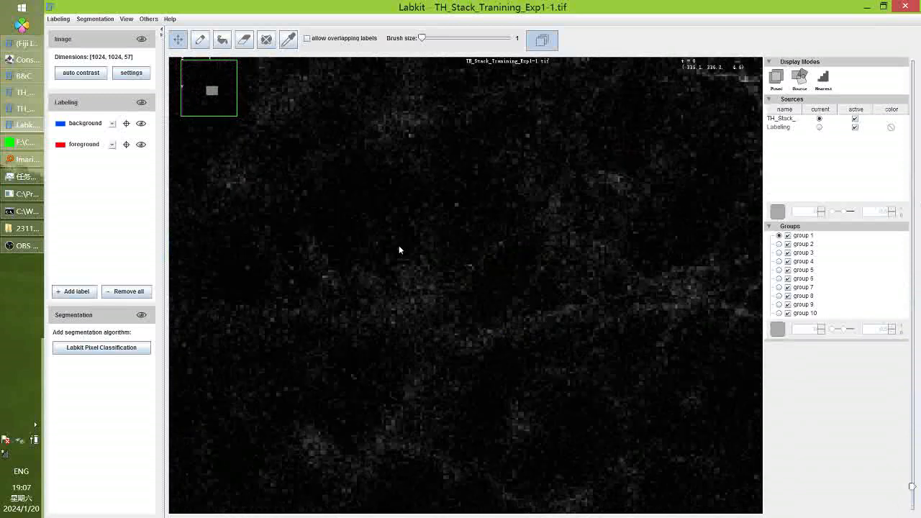
scroll(393, 248, up, 7)
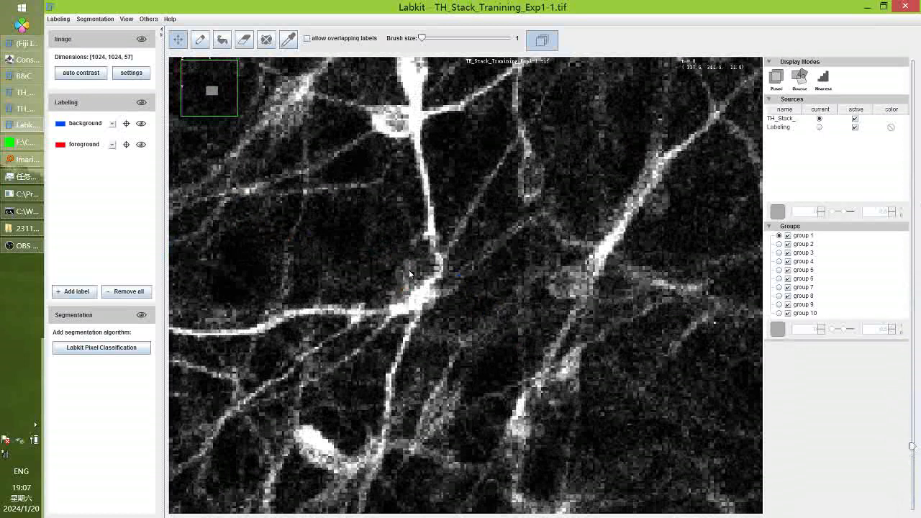
scroll(387, 347, down, 3)
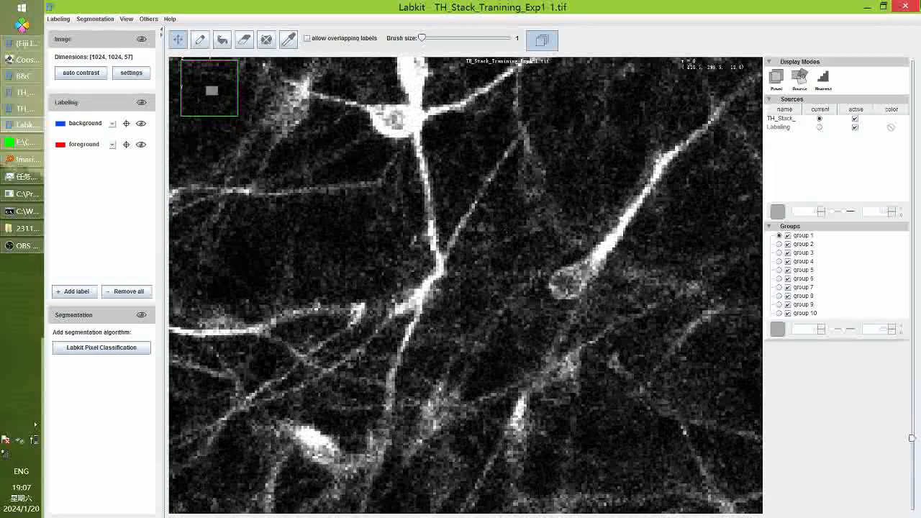
click(906, 6)
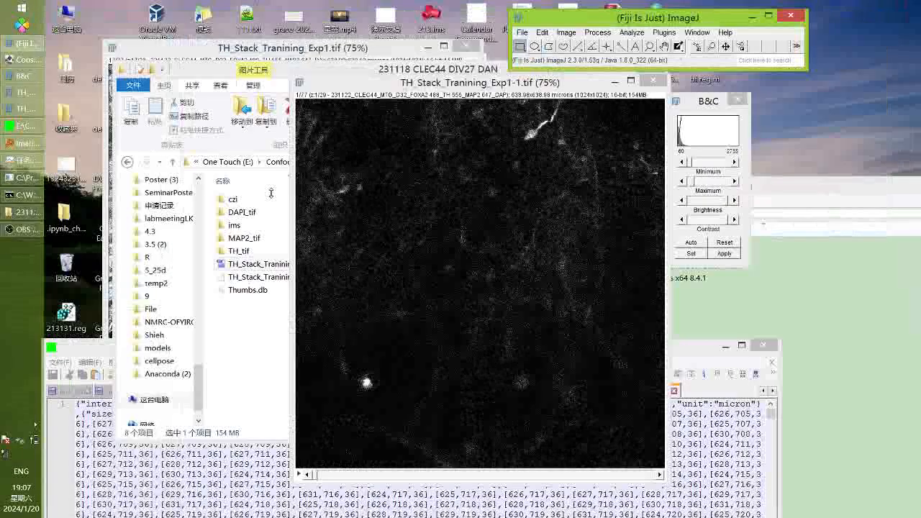
Reopen the .labeling file in Notepad++, restore z maximum 76, and save
click(260, 288)
double_click(274, 278)
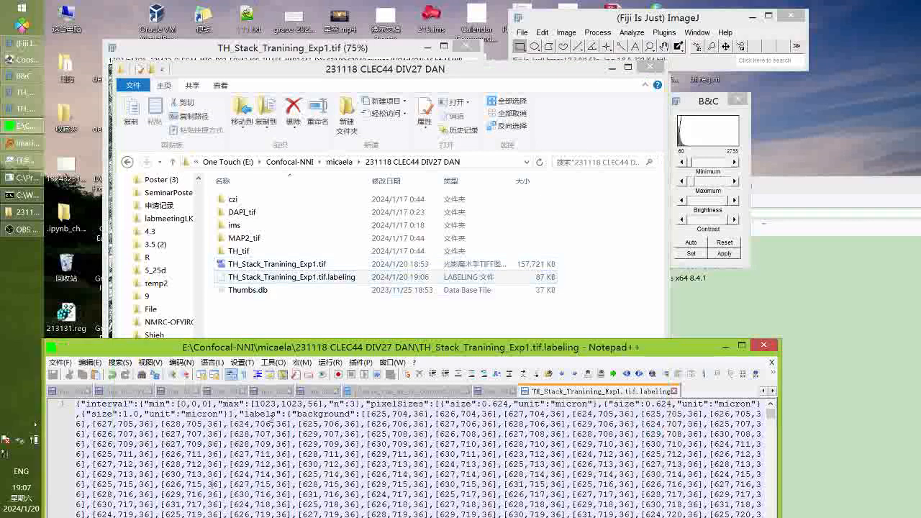
key(BackSpace)
text(7)
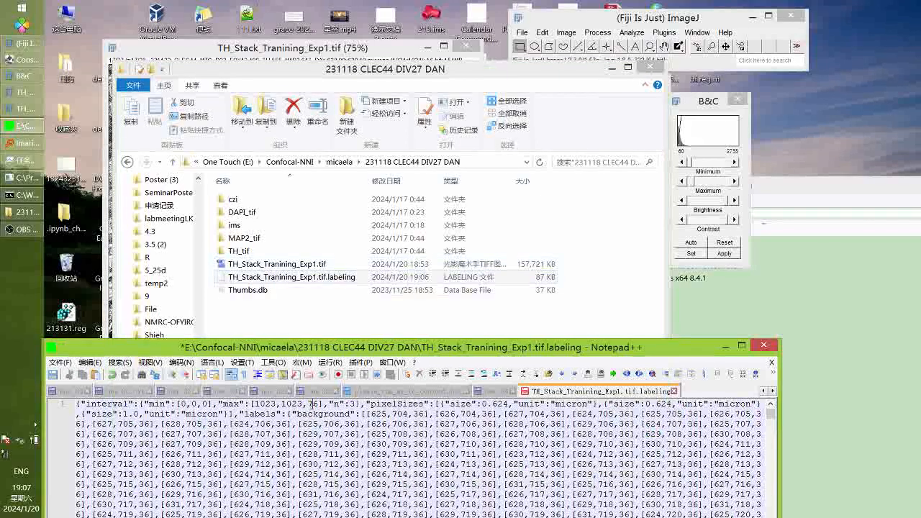
click(57, 376)
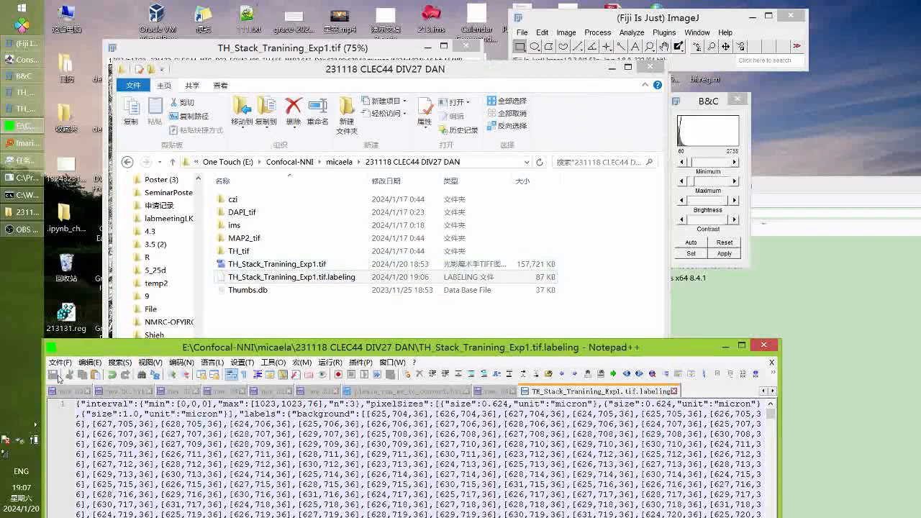
Load the TH stack into Fiji, open it in Labkit full-screen, and view single slices
drag(286, 265, 650, 36)
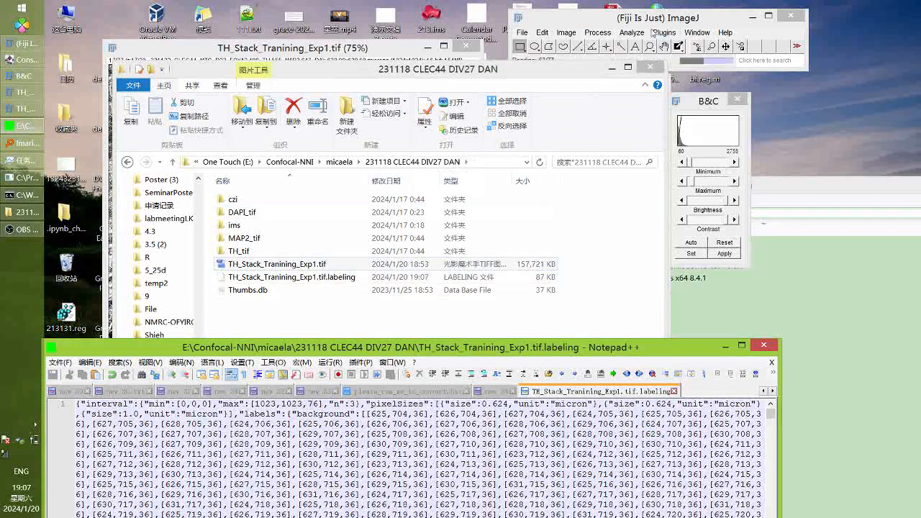
click(664, 33)
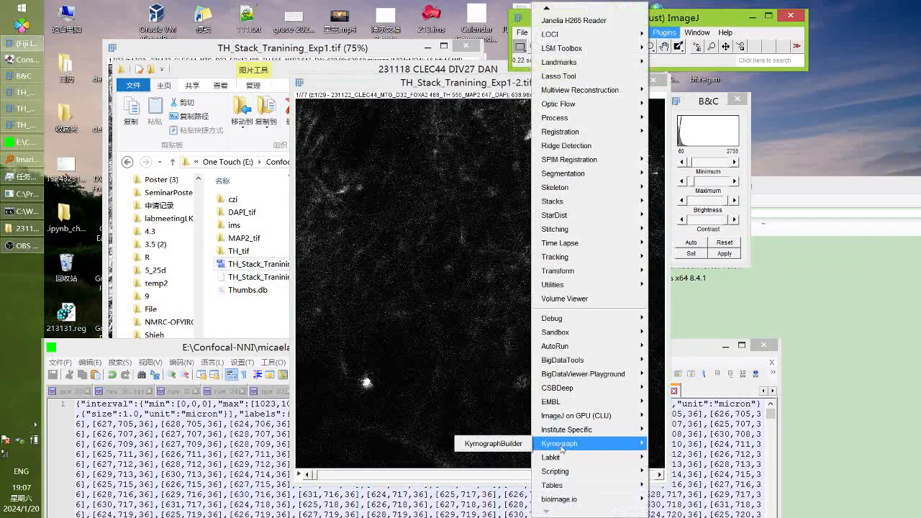
mouse_move(554, 460)
click(471, 471)
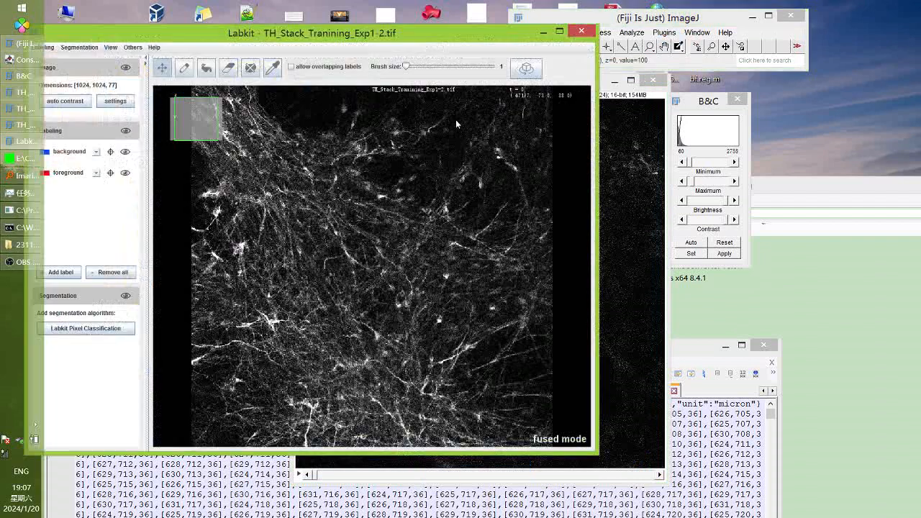
click(559, 31)
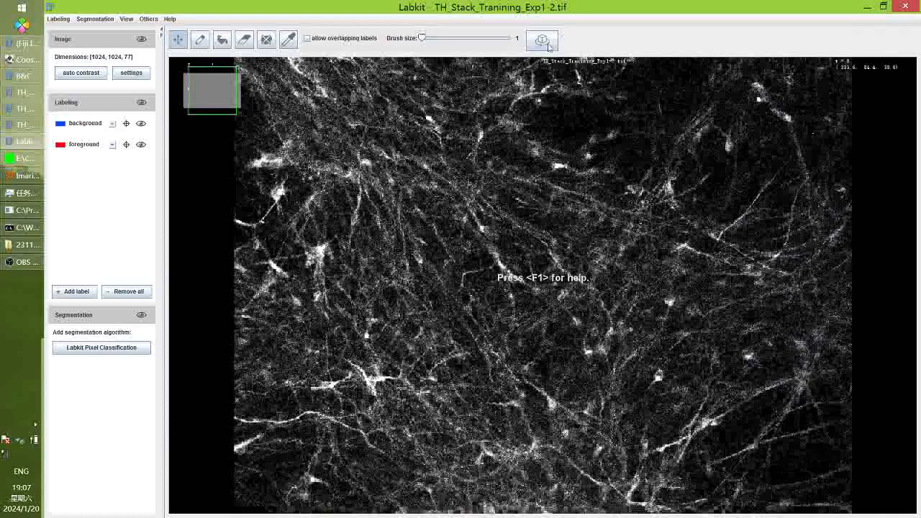
click(542, 40)
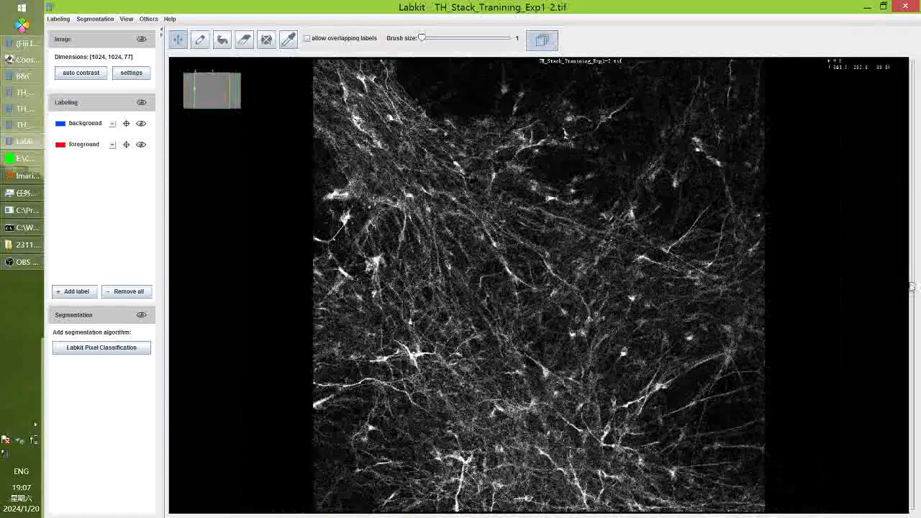
drag(913, 288, 912, 333)
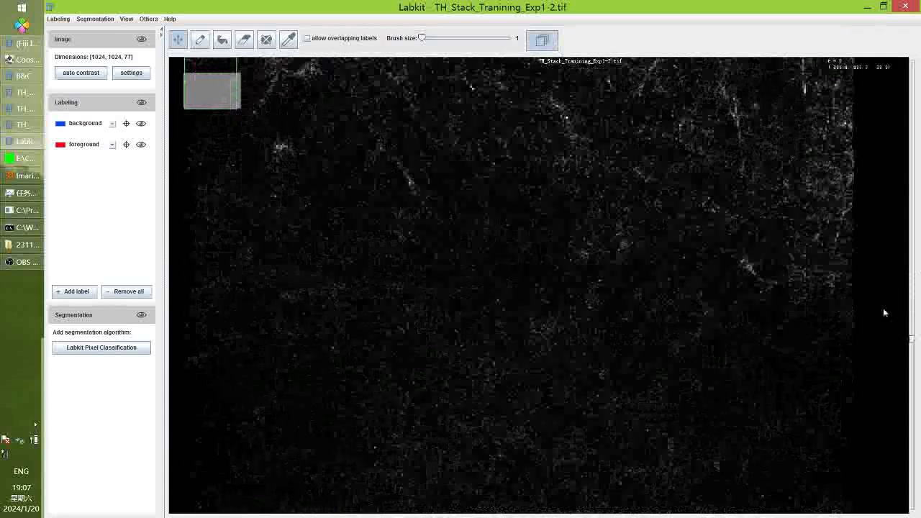